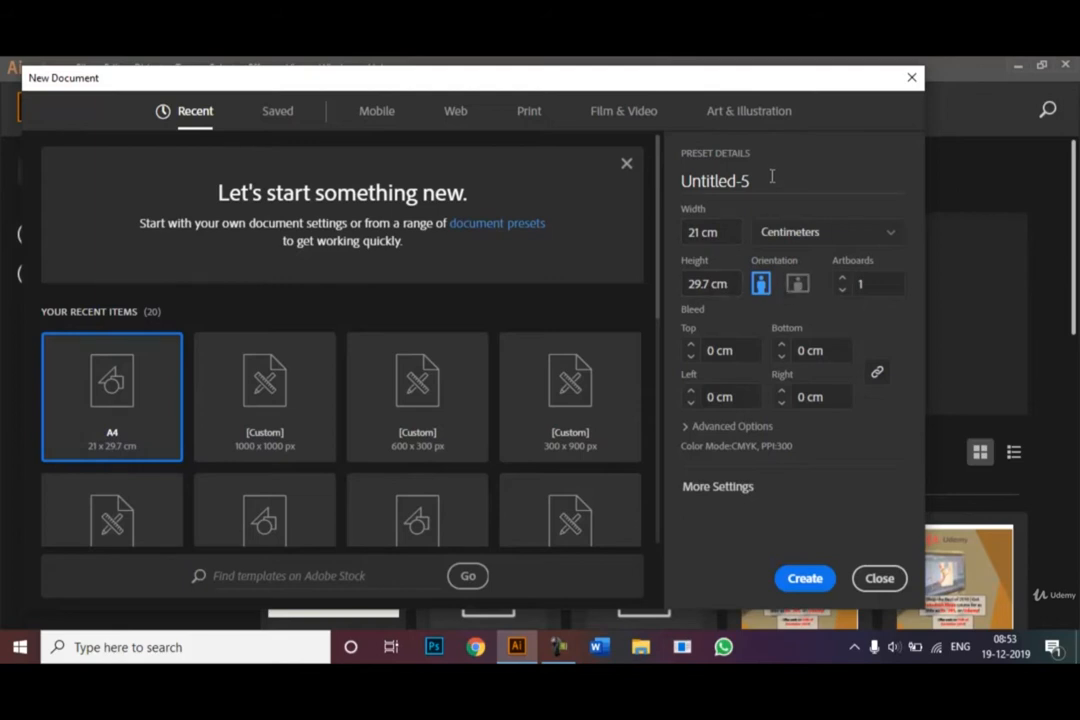
# Step: Create a new A4 portrait document, 21 x 29.7 cm, named "Warp and Twirl Tool"
pyautogui.moveTo(767, 180); pyautogui.dragTo(670, 181)
pyautogui.press('BackSpace')
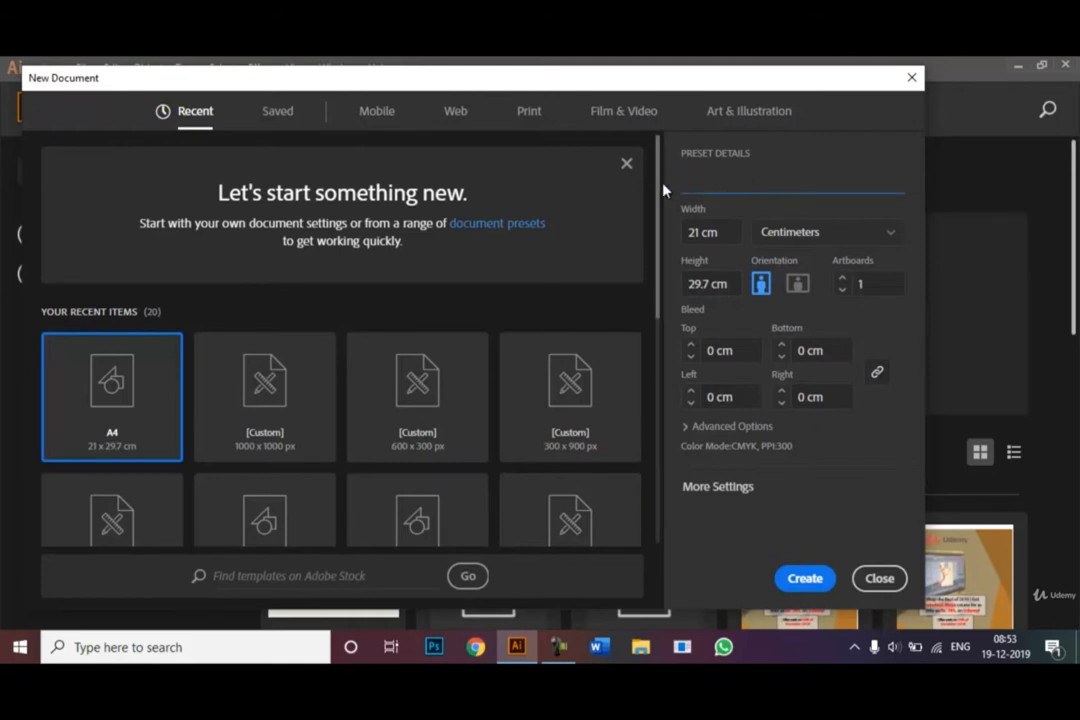
pyautogui.write('Warp and Twirl T')
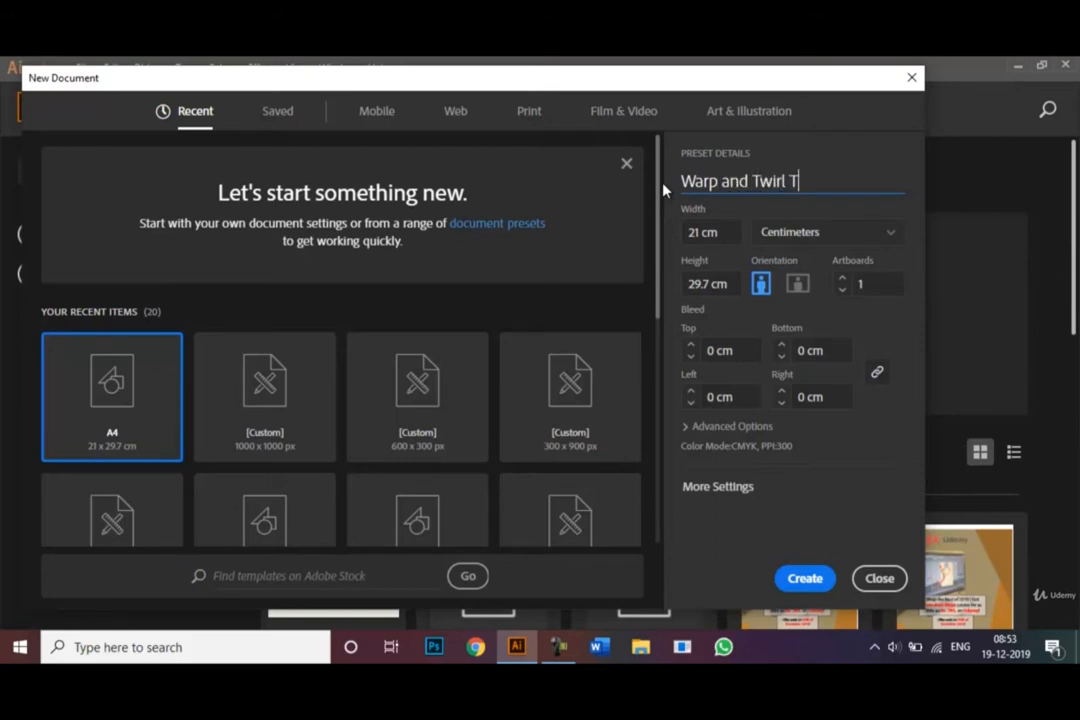
pyautogui.write('ool')
pyautogui.moveTo(659, 187); pyautogui.dragTo(658, 219)
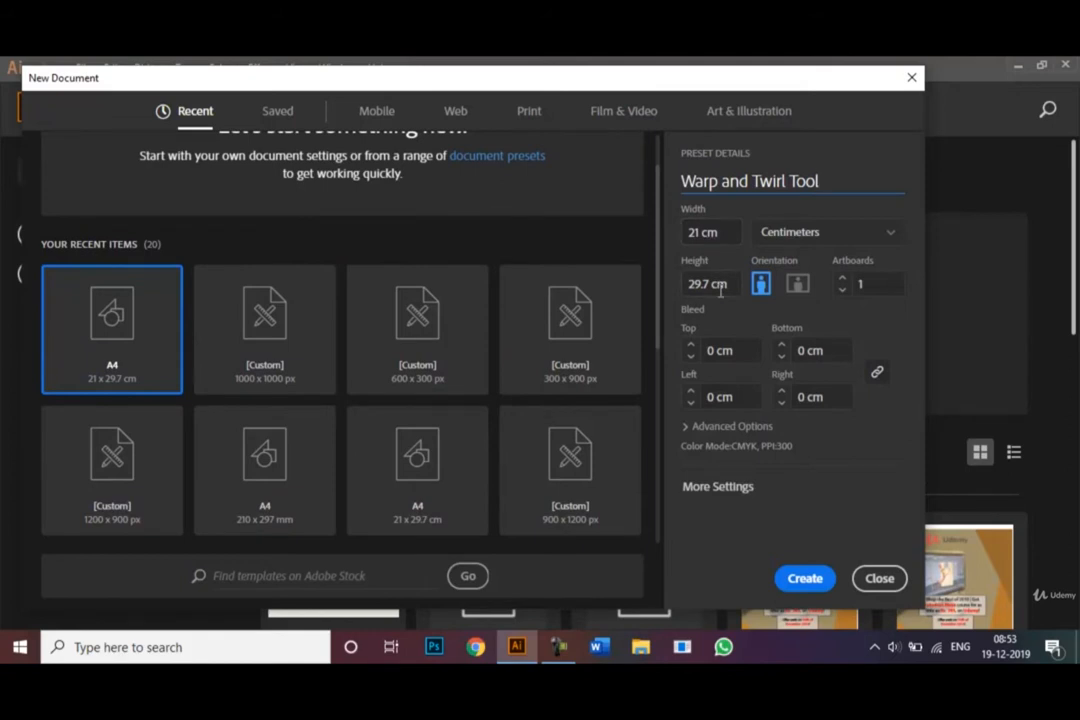
pyautogui.click(804, 578)
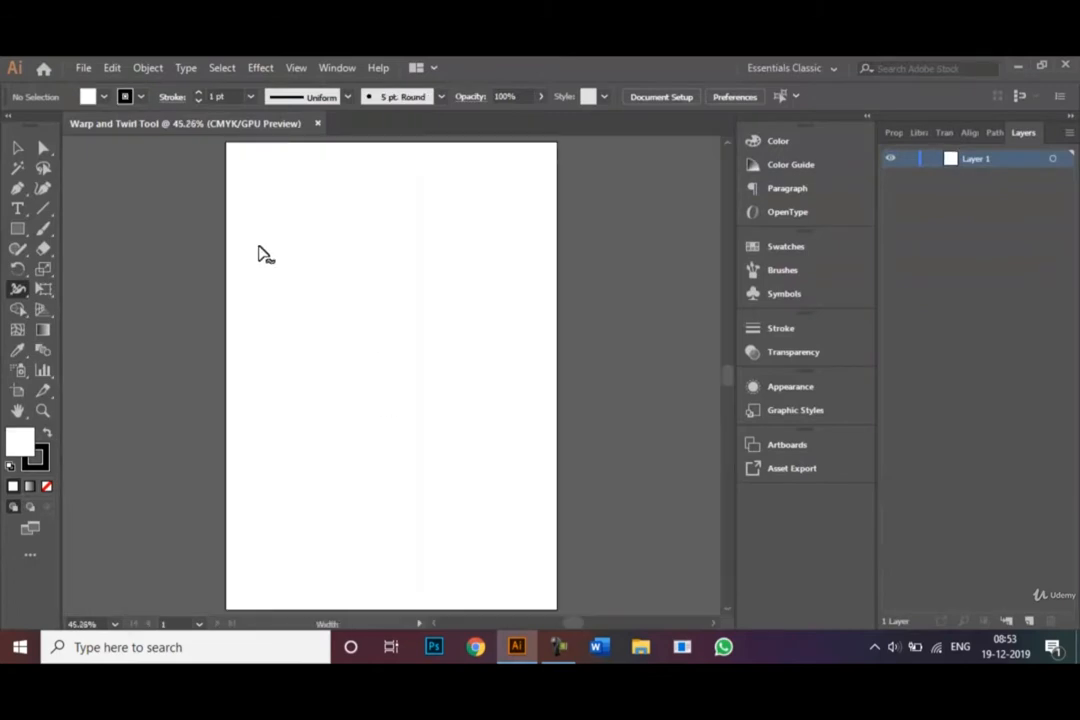
pyautogui.click(18, 149)
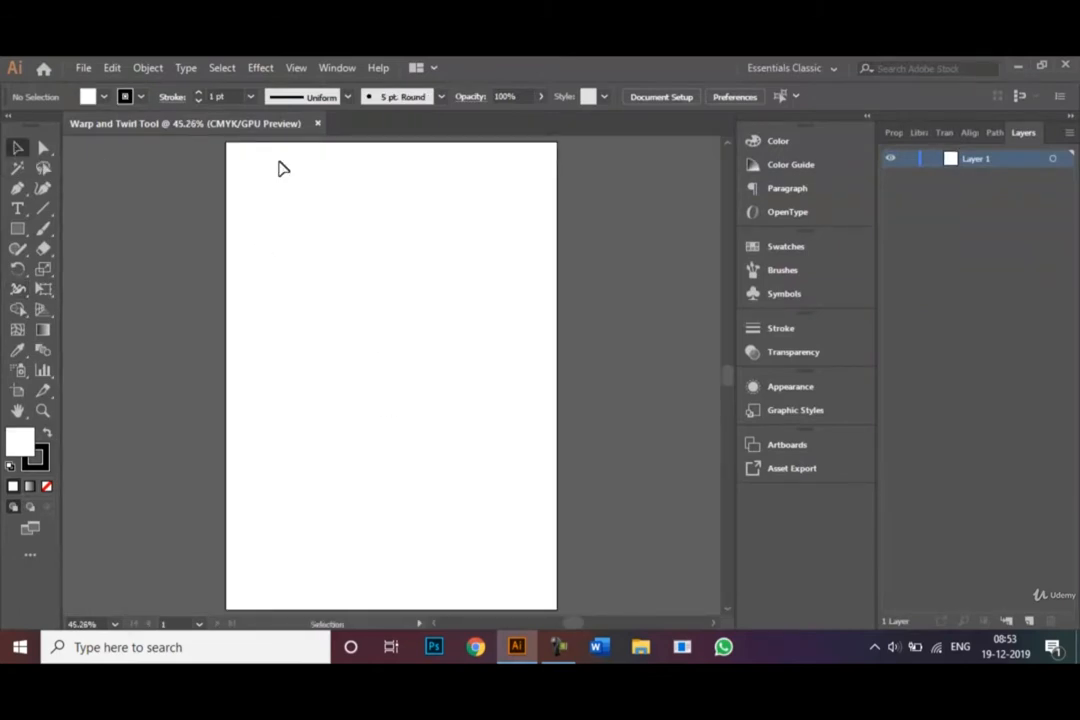
pyautogui.click(835, 69)
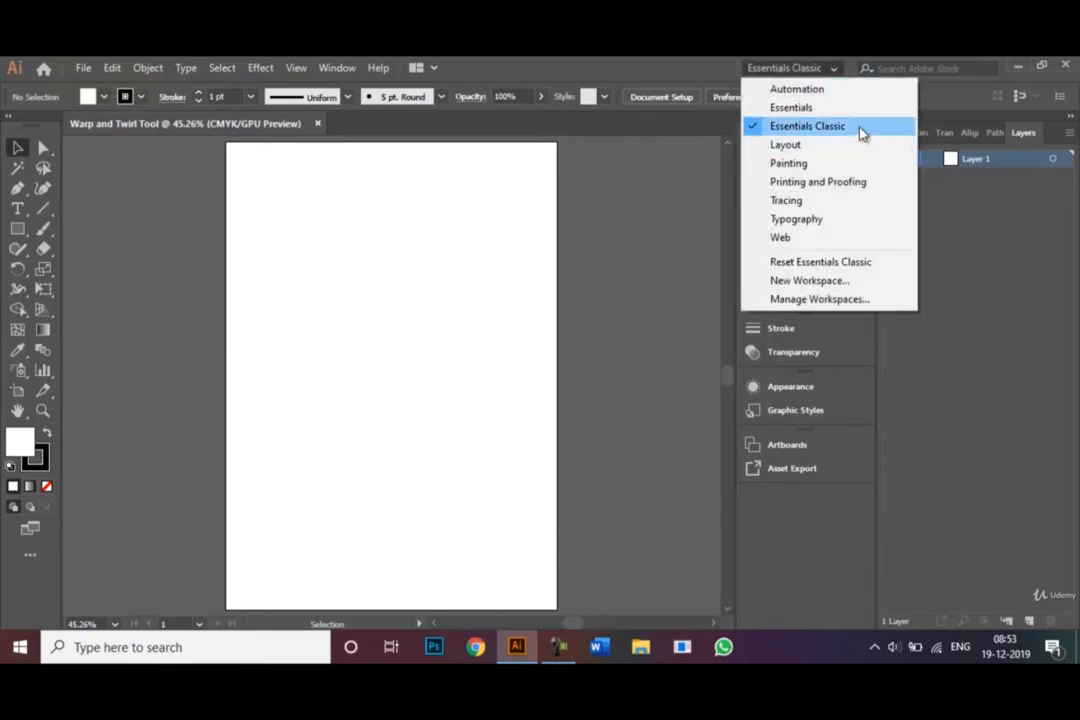
pyautogui.click(835, 68)
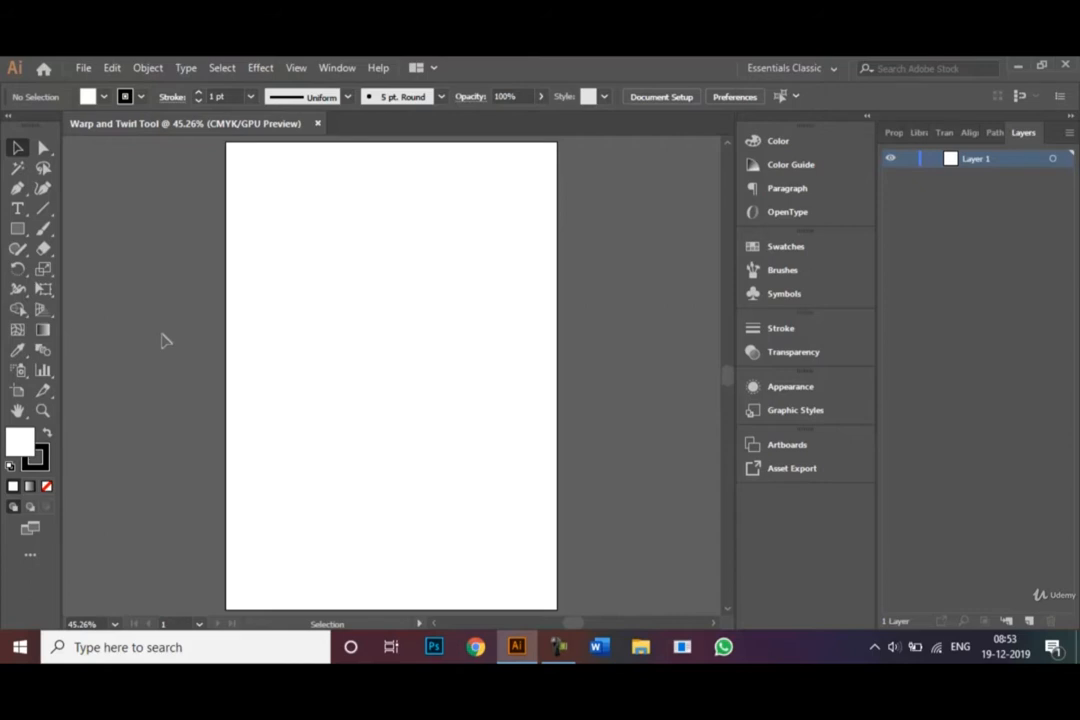
# Step: Draw a wide, short rectangle near the upper-left corner of the page and fill it with red
pyautogui.click(14, 232)
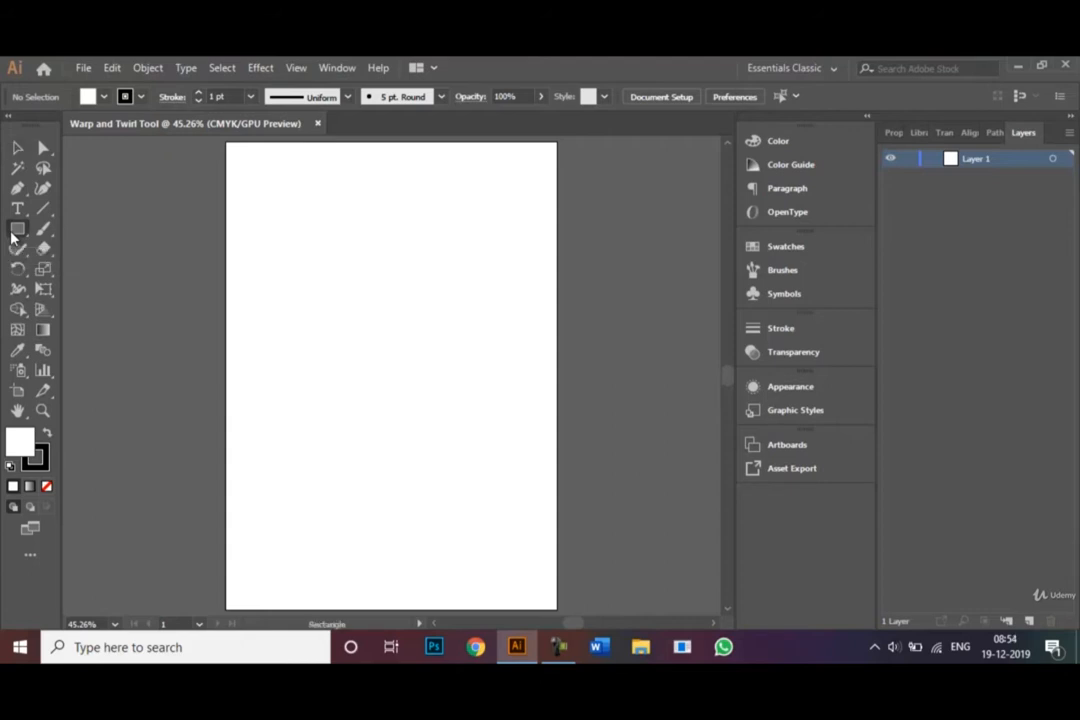
pyautogui.moveTo(247, 167); pyautogui.dragTo(379, 199)
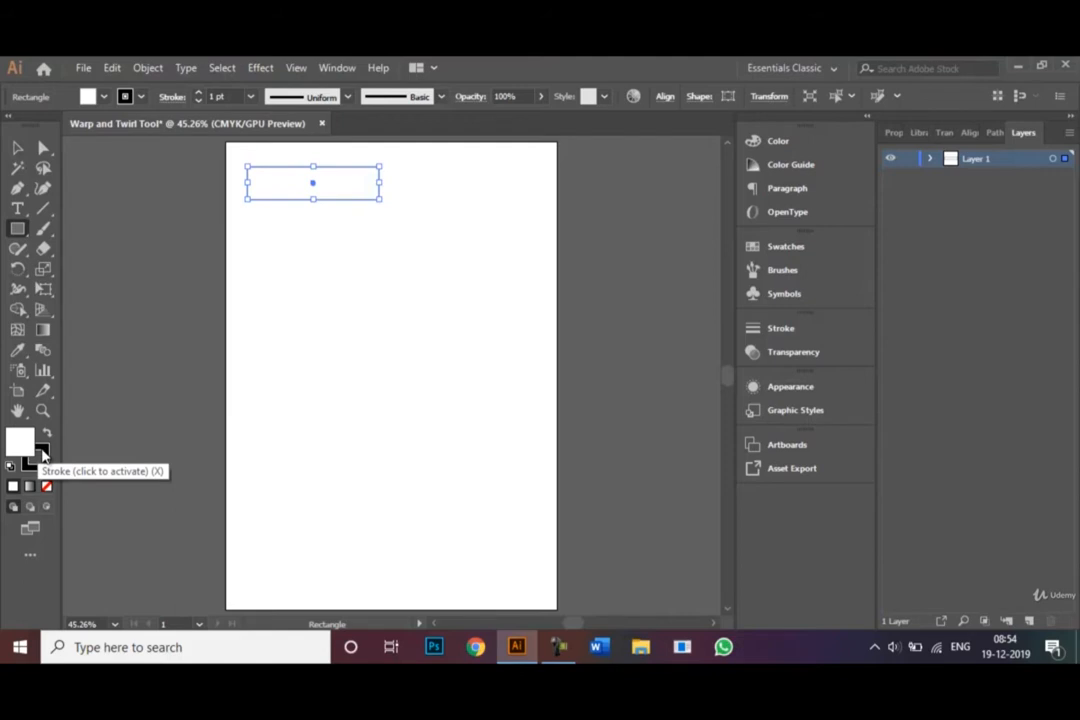
pyautogui.click(43, 455)
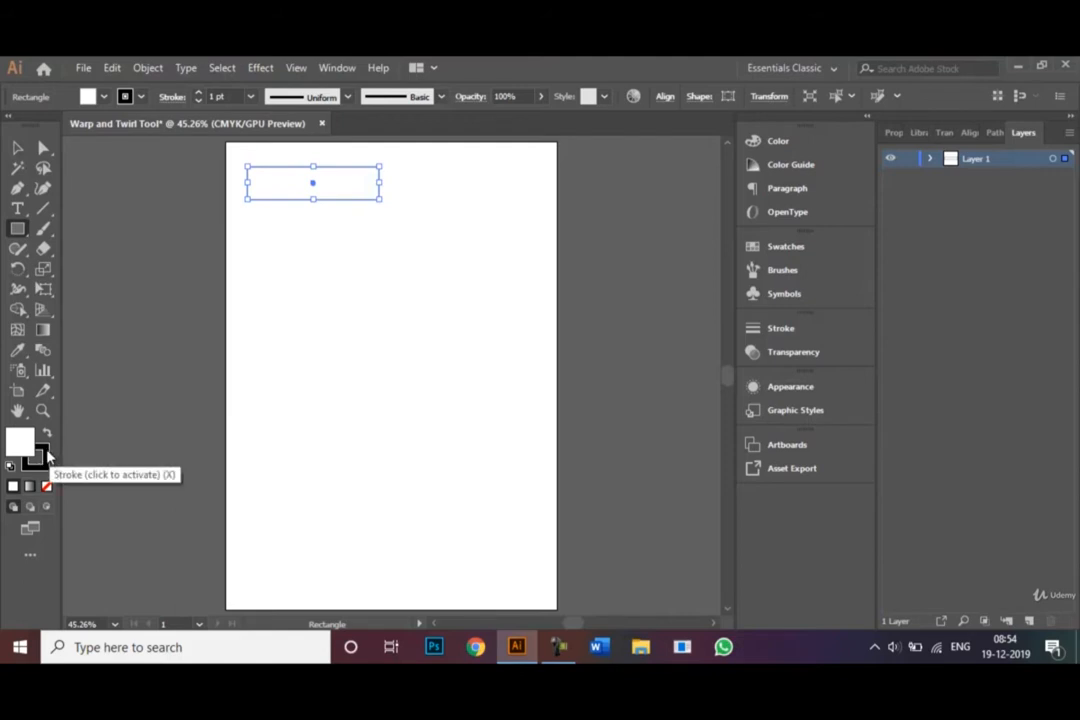
pyautogui.click(103, 96)
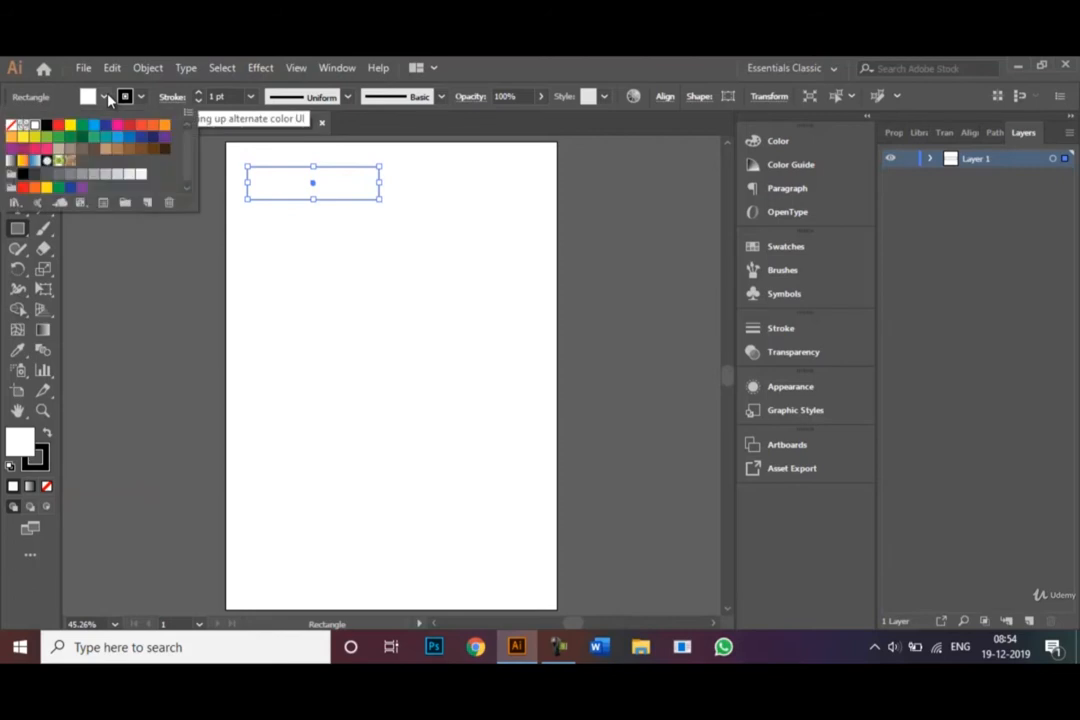
pyautogui.click(60, 126)
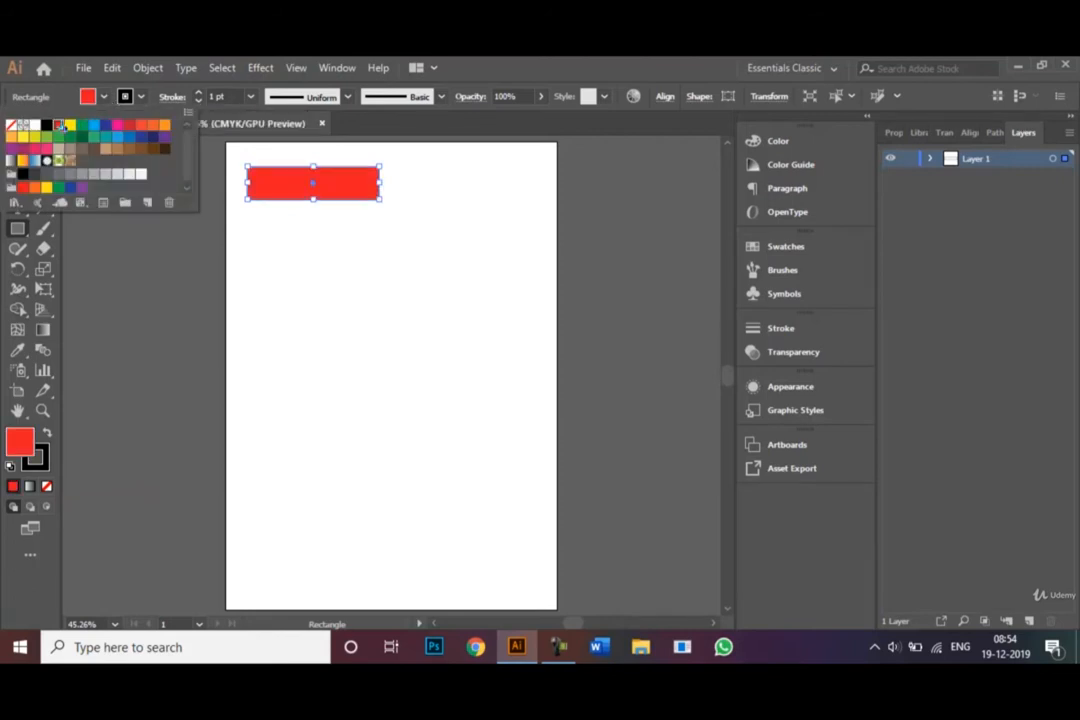
pyautogui.click(231, 237)
# Step: Copy the red rectangle directly beneath itself and repeat the copy until six equal bars are stacked edge to edge
pyautogui.click(17, 147)
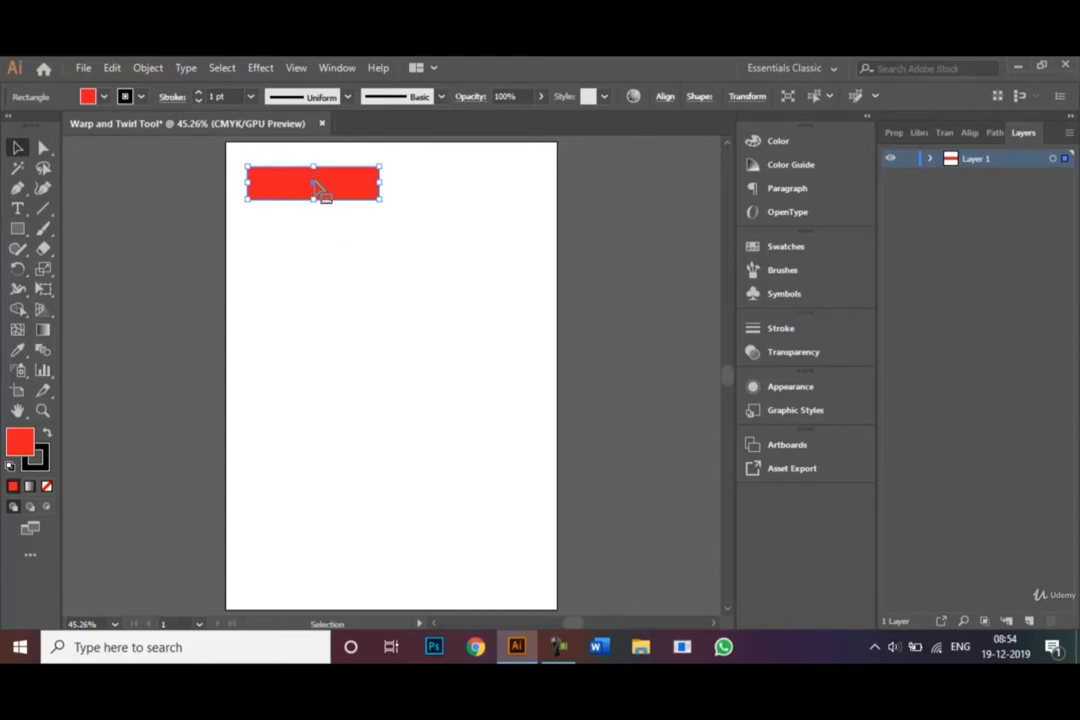
pyautogui.moveTo(319, 186); pyautogui.dragTo(314, 217)
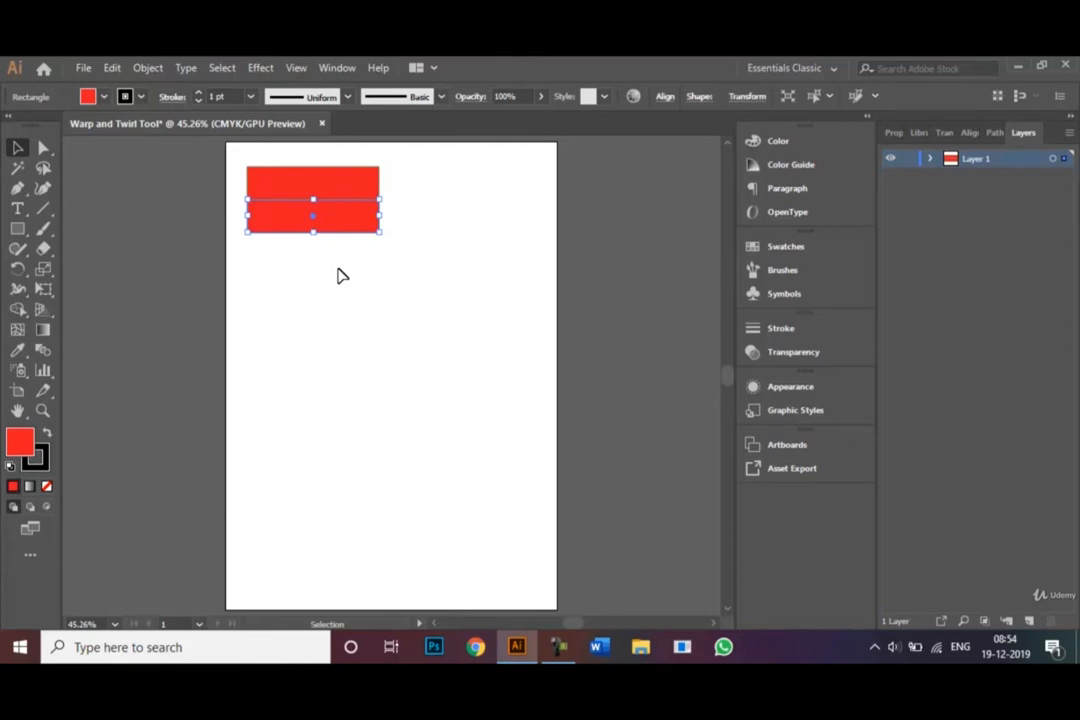
pyautogui.hotkey('ctrl', 'd')
pyautogui.hotkey('ctrl', 'd')
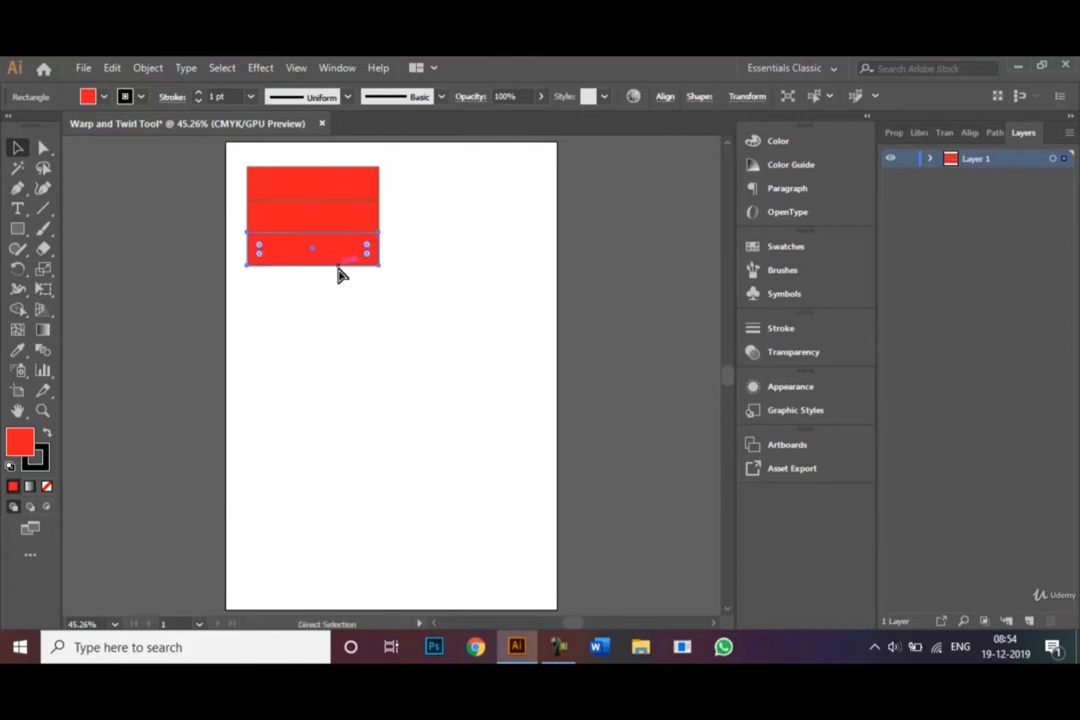
pyautogui.hotkey('ctrl', 'd')
pyautogui.hotkey('ctrl', 'd')
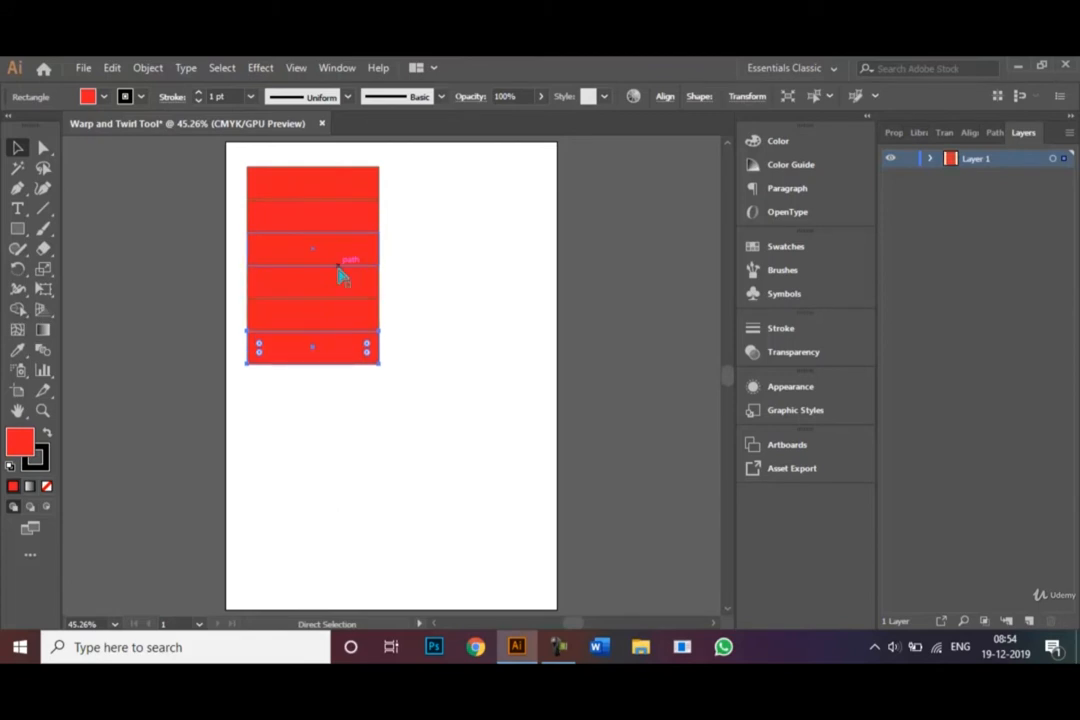
pyautogui.click(424, 311)
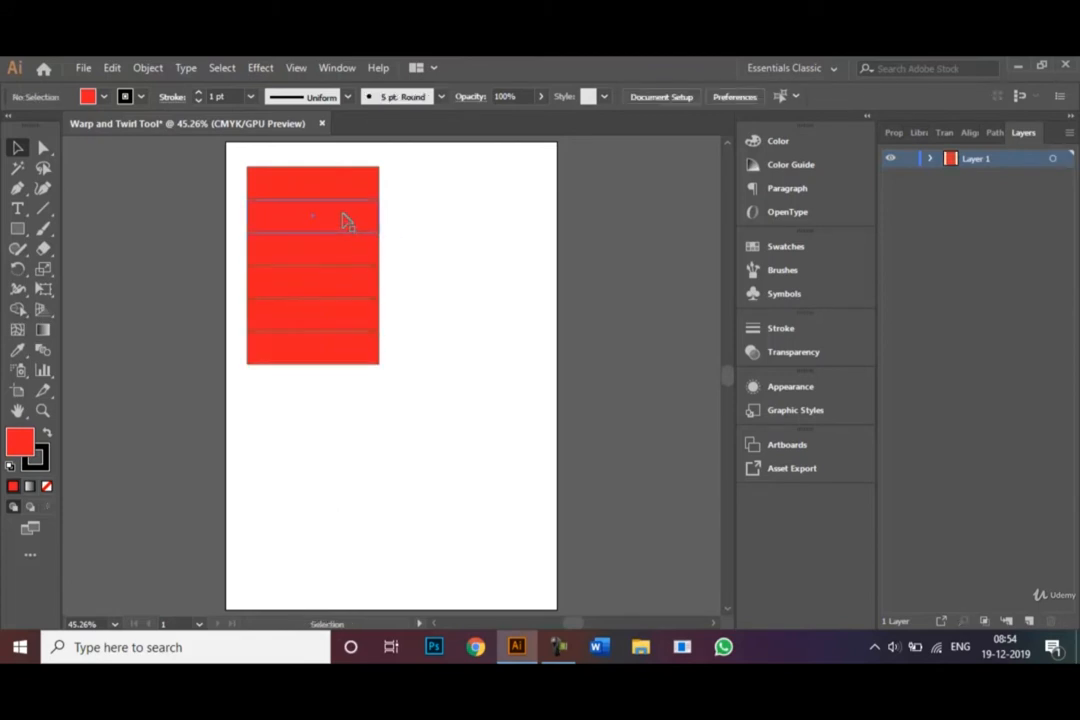
# Step: Fill the second bar from the top of the stack with a red-orange swatch
pyautogui.click(350, 221)
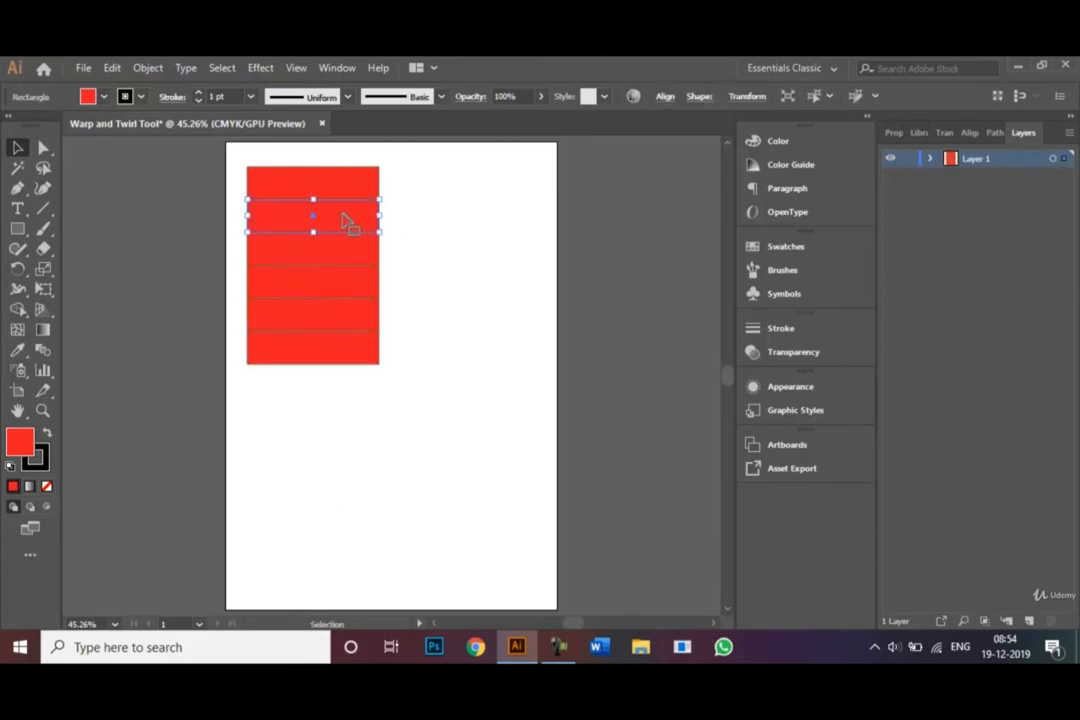
pyautogui.click(120, 96)
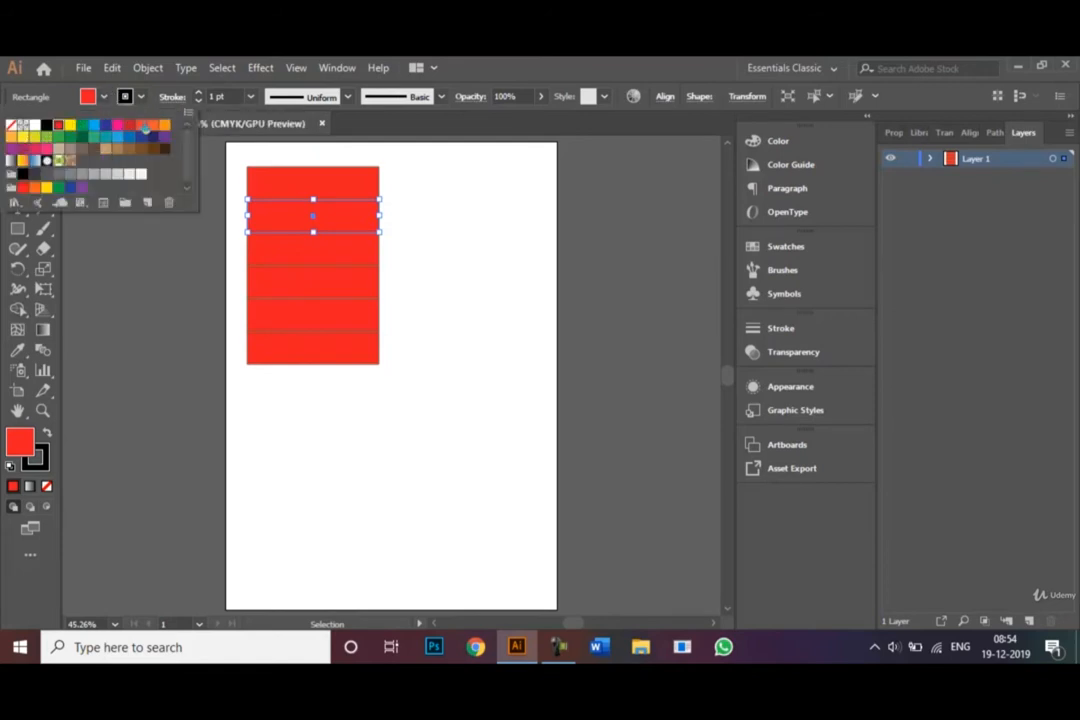
pyautogui.click(142, 126)
pyautogui.click(333, 257)
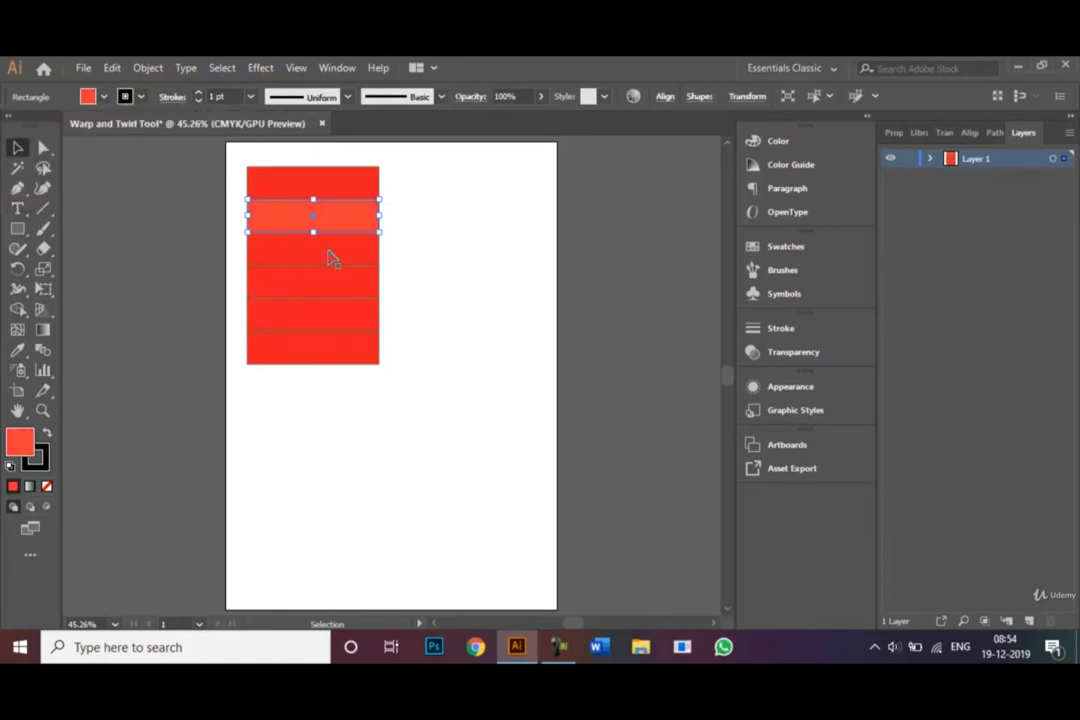
pyautogui.click(405, 260)
# Step: Fill the third bar from the top of the stack with yellow
pyautogui.click(356, 253)
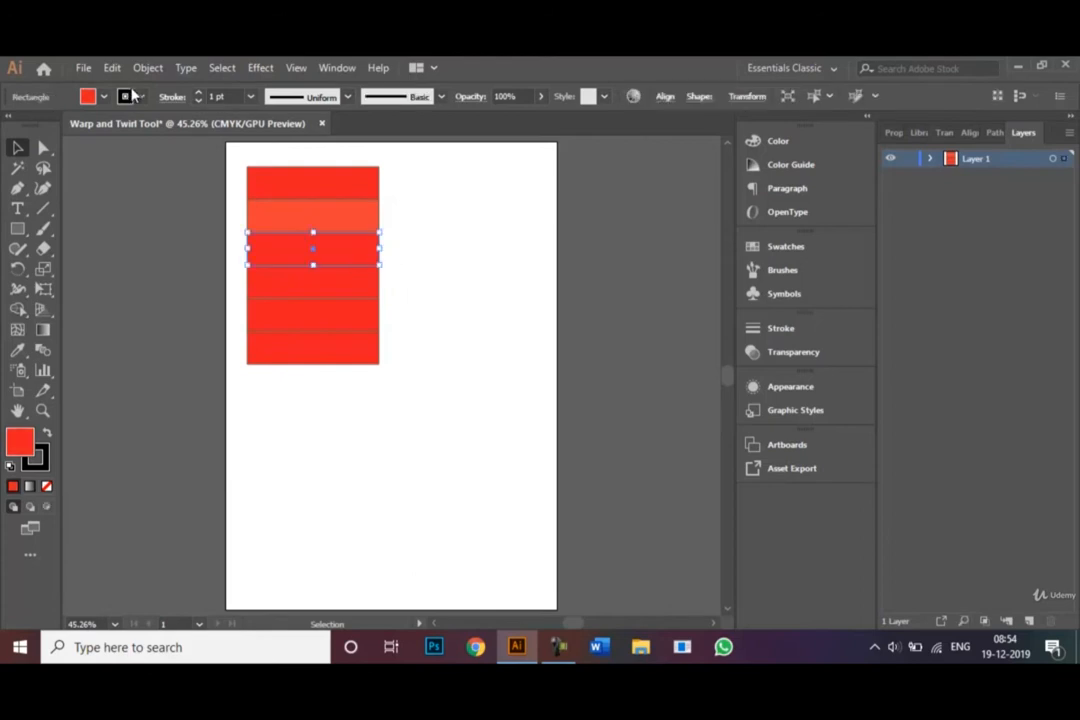
pyautogui.click(102, 96)
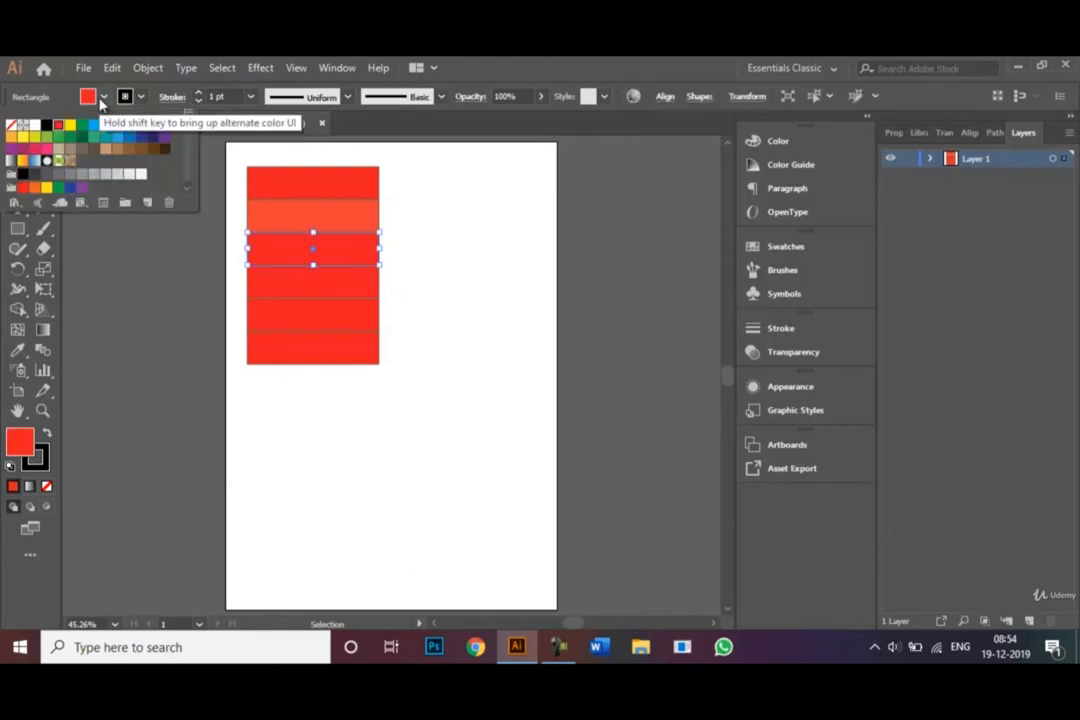
pyautogui.click(22, 137)
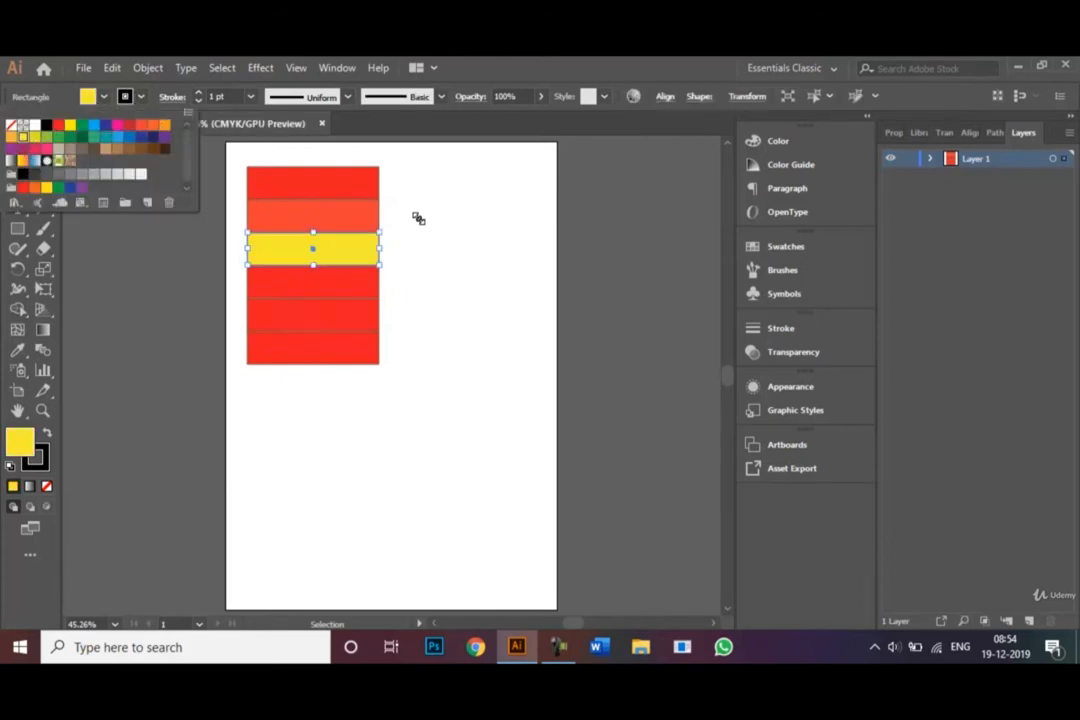
pyautogui.click(420, 224)
# Step: Change the fill of the second bar from the top to a lighter orange swatch
pyautogui.click(340, 218)
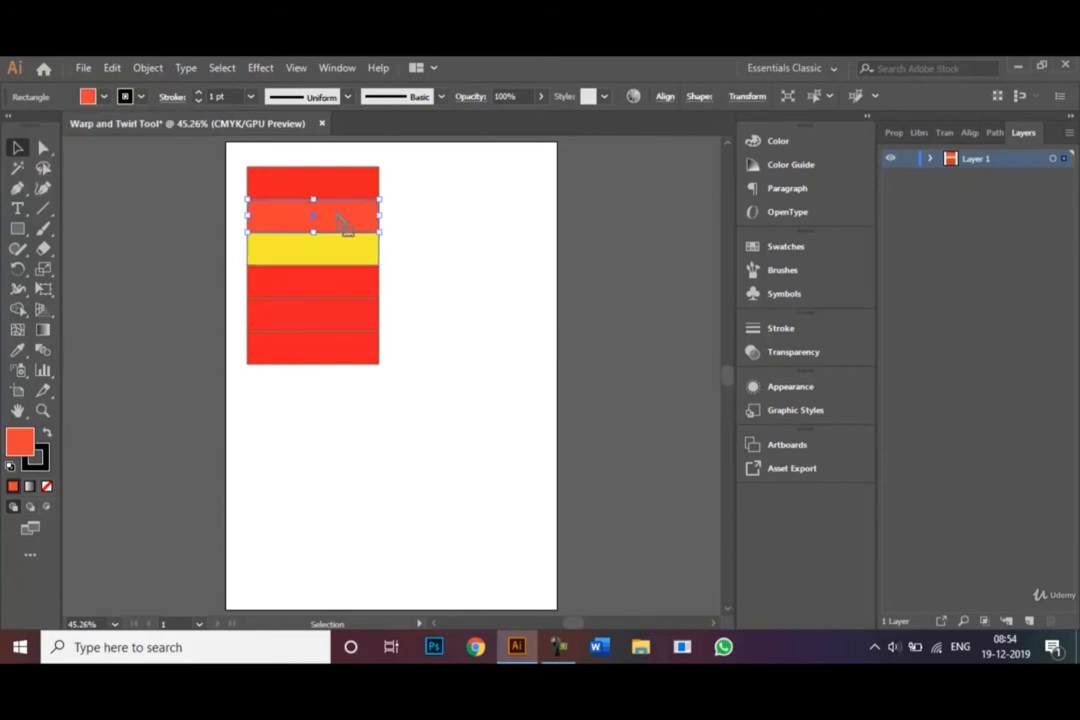
pyautogui.click(104, 96)
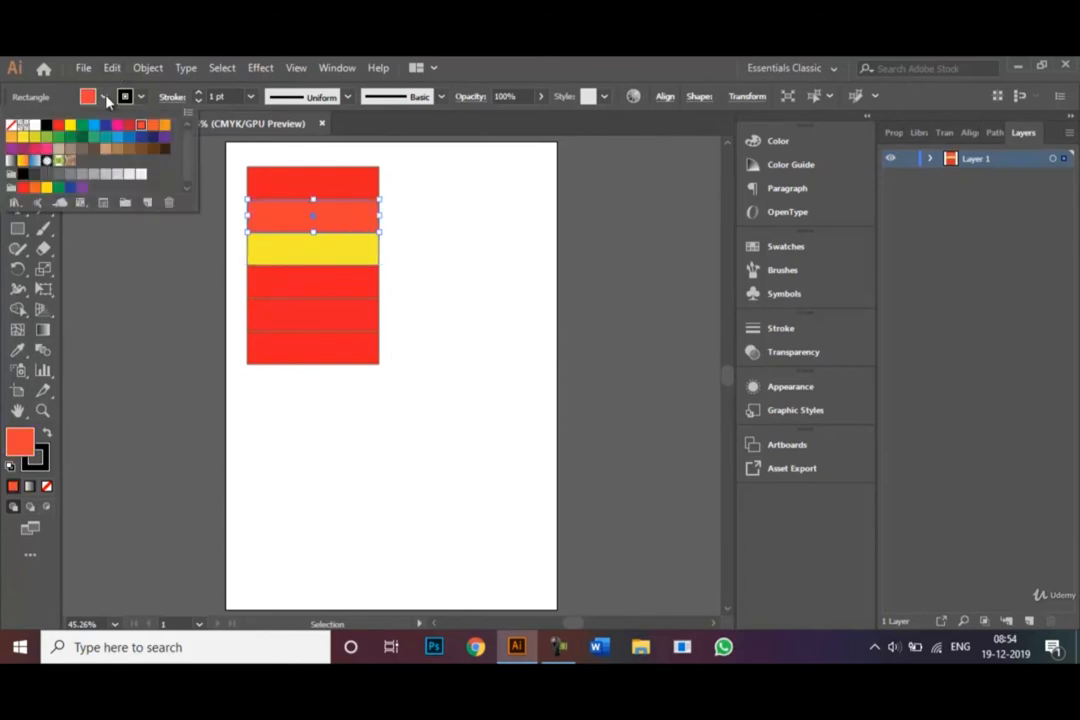
pyautogui.click(152, 124)
pyautogui.click(355, 350)
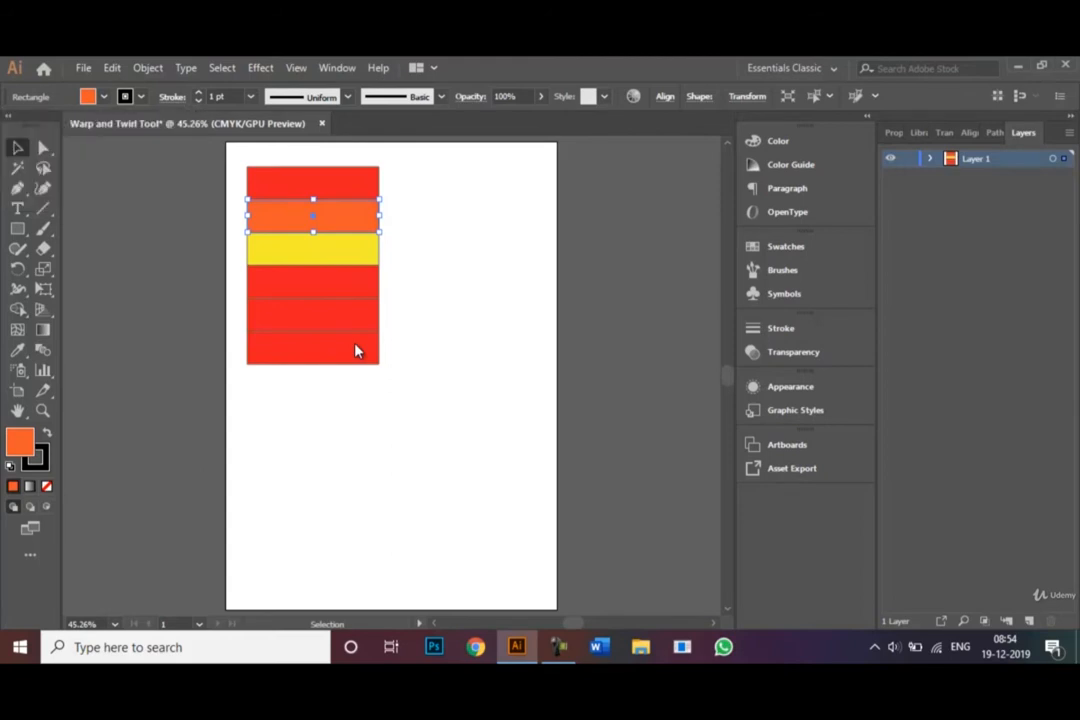
# Step: Fill the fourth bar from the top of the stack with light green
pyautogui.click(318, 282)
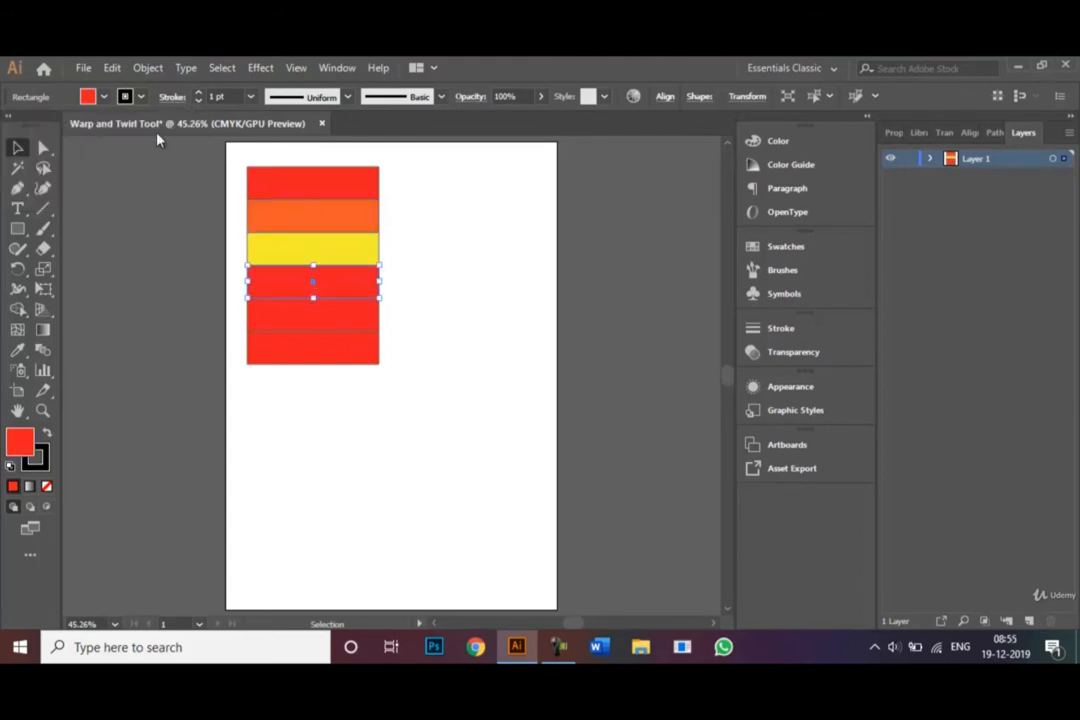
pyautogui.click(104, 96)
pyautogui.click(58, 159)
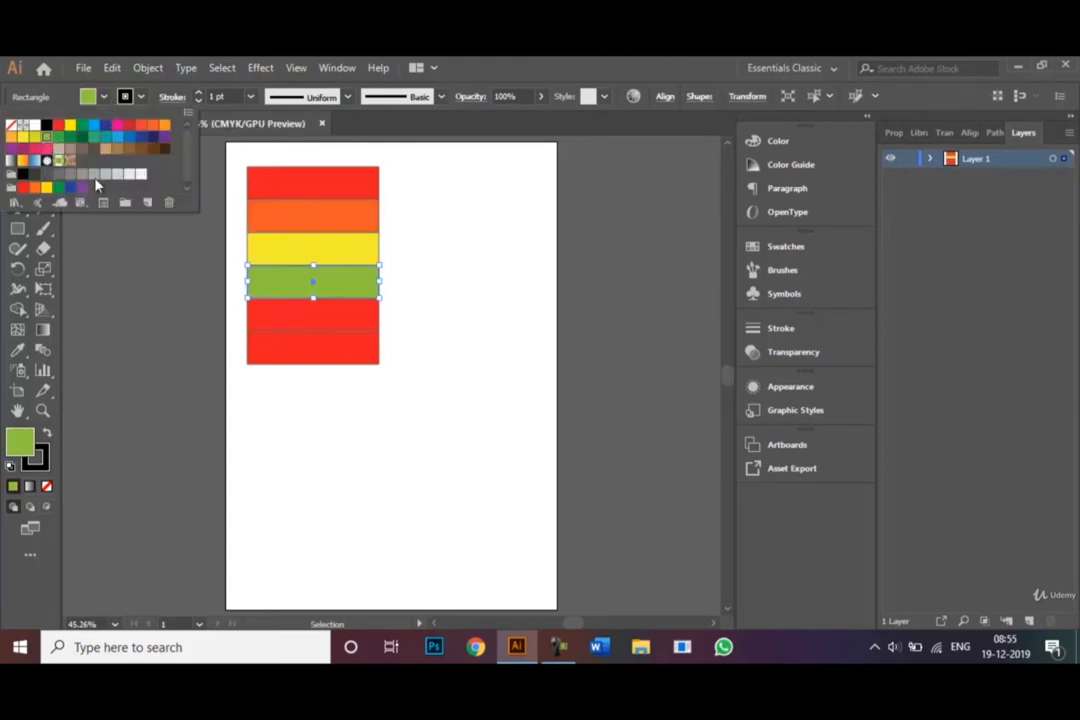
pyautogui.doubleClick(294, 311)
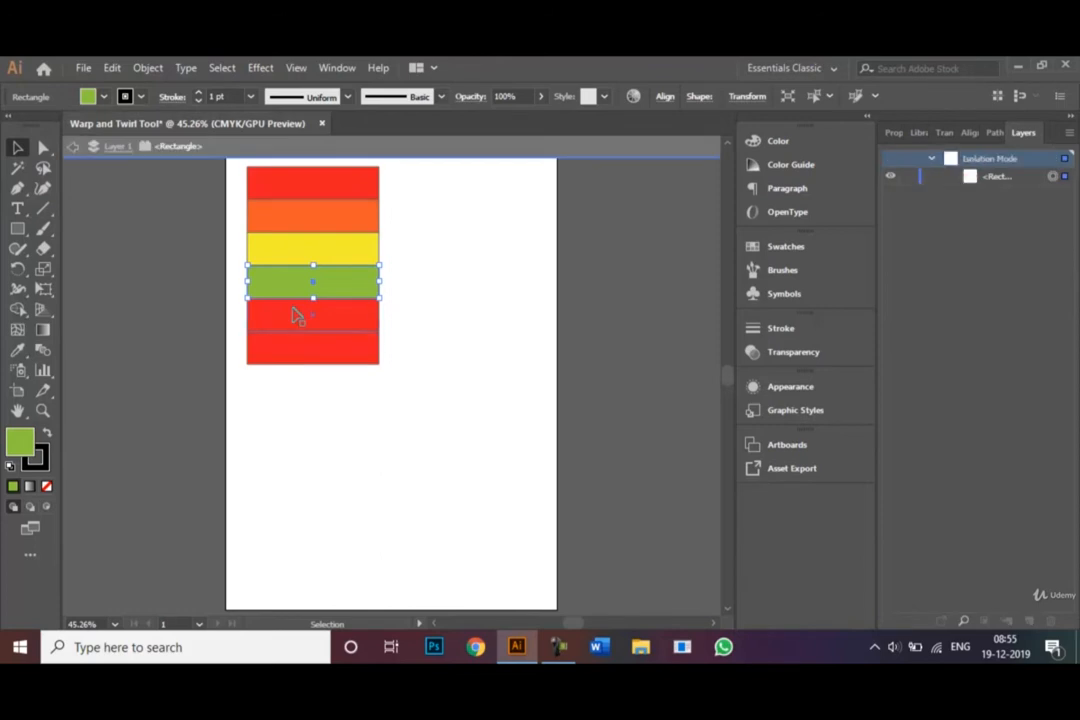
pyautogui.doubleClick(450, 328)
# Step: Fill the fifth bar from the top with the dark green swatch C=90 M=30 Y=95 K=30
pyautogui.click(333, 315)
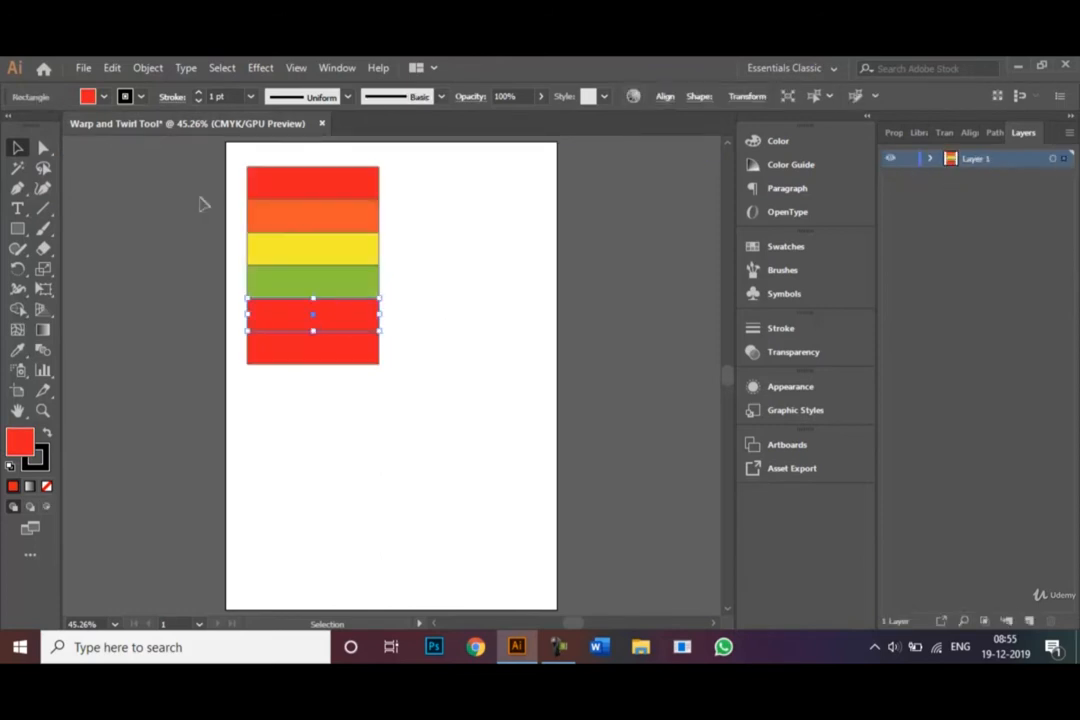
pyautogui.click(104, 96)
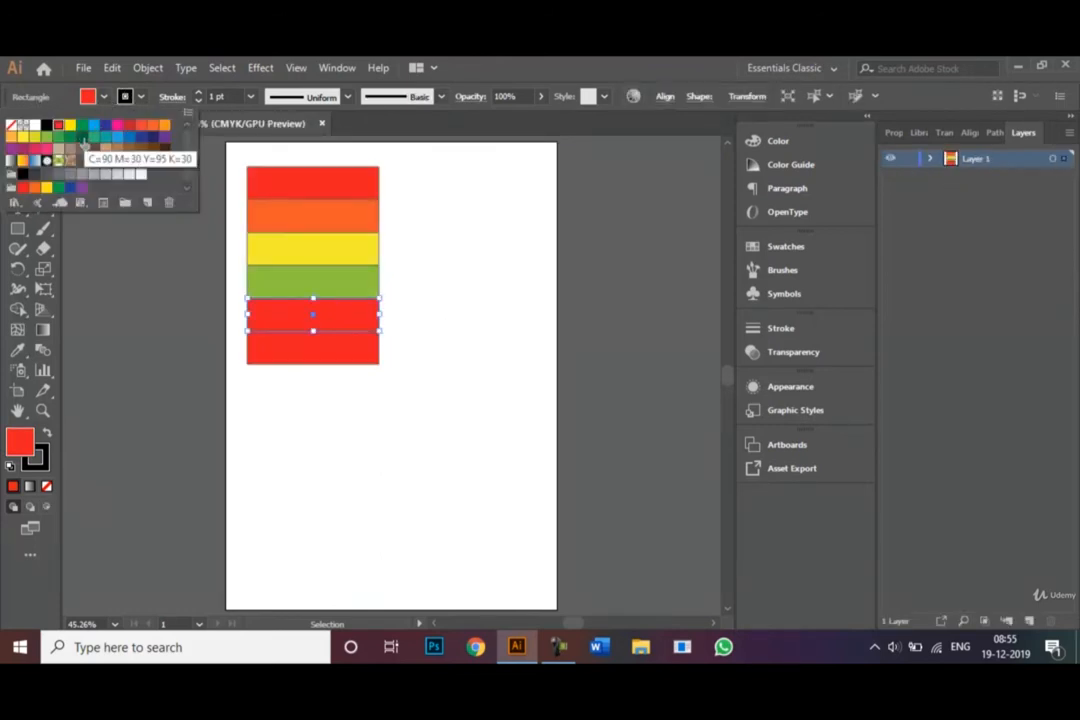
pyautogui.click(82, 143)
pyautogui.click(255, 395)
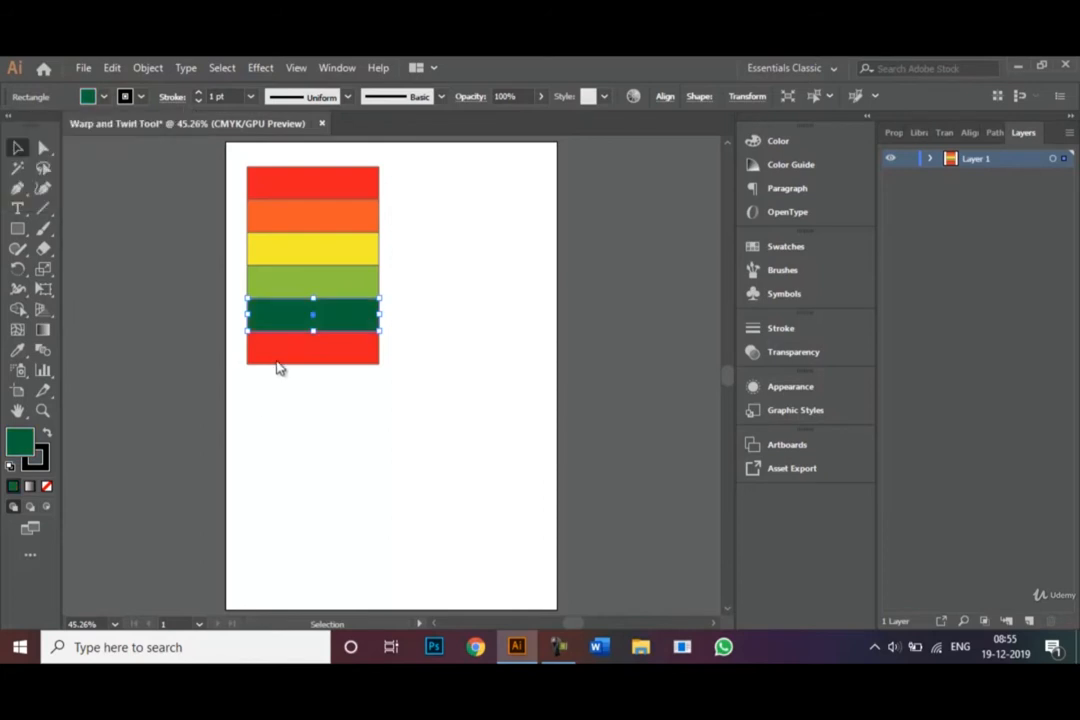
# Step: Fill the lowest bar of the stack with dark blue
pyautogui.click(280, 358)
pyautogui.click(105, 98)
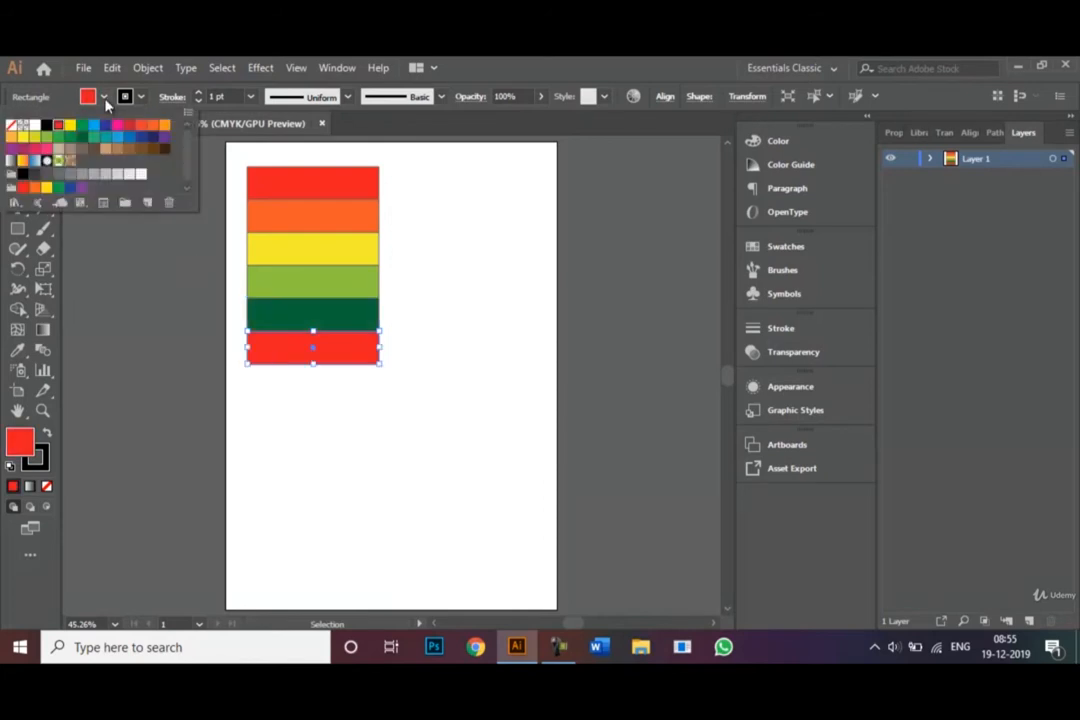
pyautogui.click(152, 138)
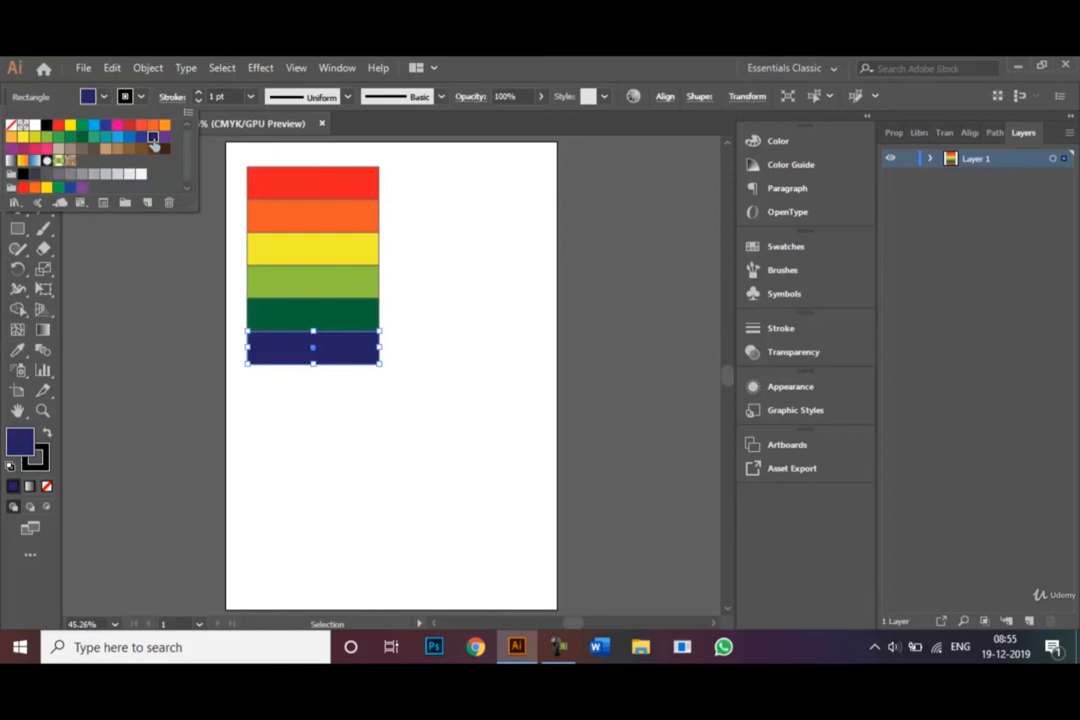
pyautogui.click(385, 435)
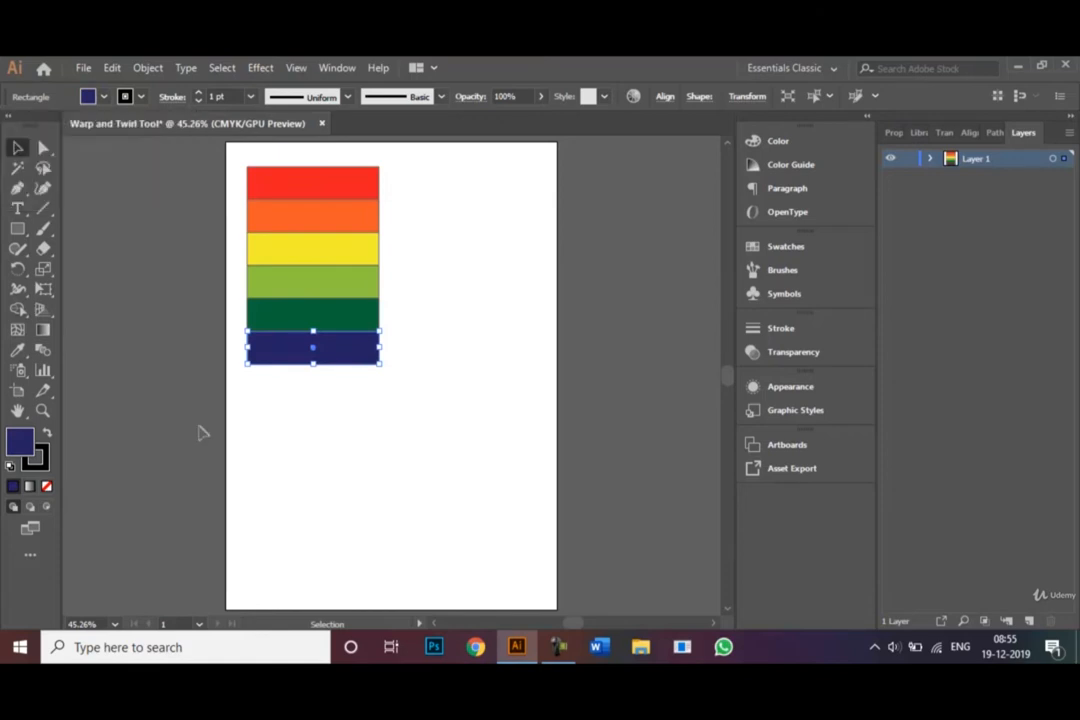
pyautogui.click(44, 207)
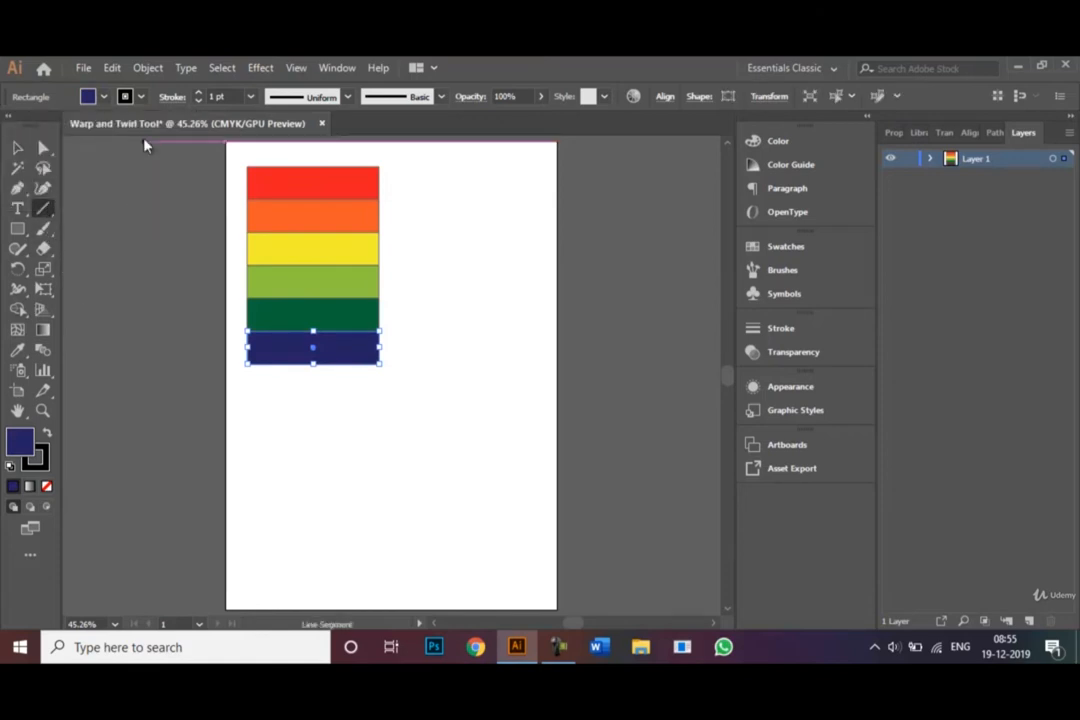
pyautogui.click(105, 97)
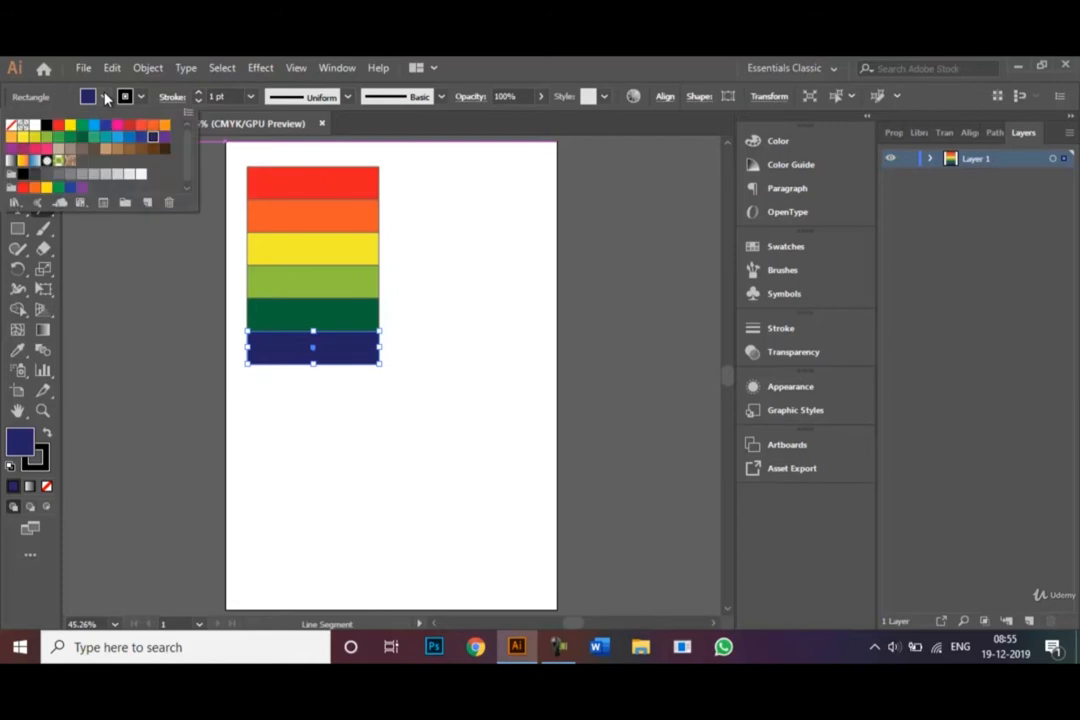
pyautogui.click(12, 128)
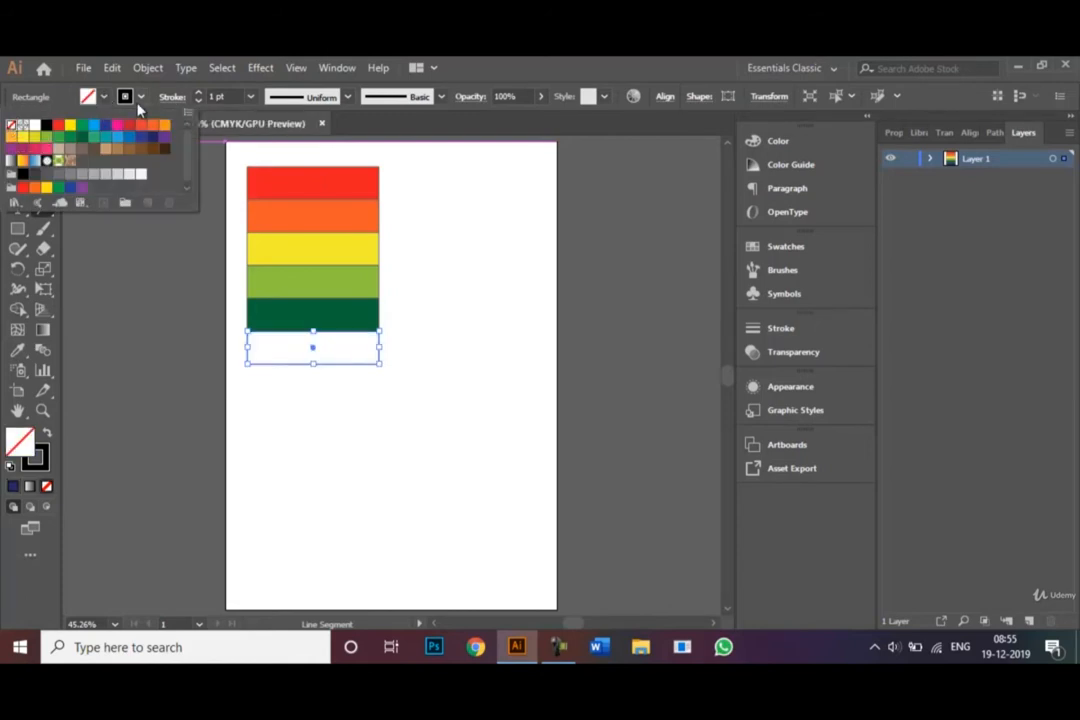
pyautogui.press('Escape')
pyautogui.hotkey('ctrl', 'z')
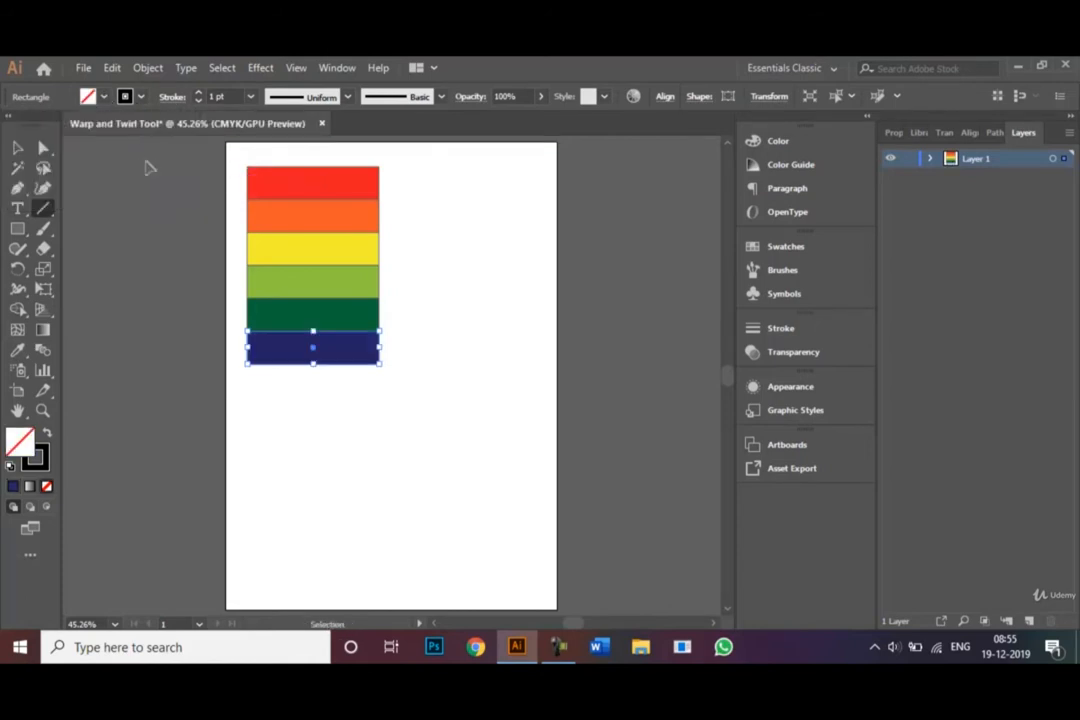
# Step: Deselect the bars and draw a vertical line with no fill beside the stack, about as tall as the stack
pyautogui.click(17, 148)
pyautogui.click(263, 389)
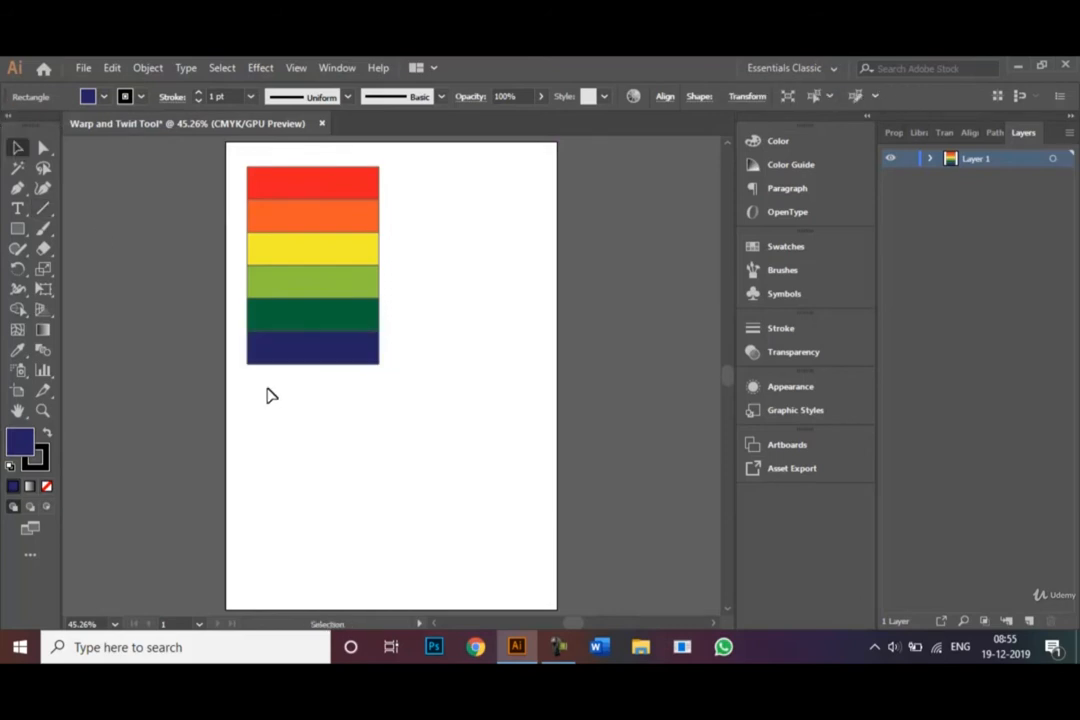
pyautogui.click(43, 209)
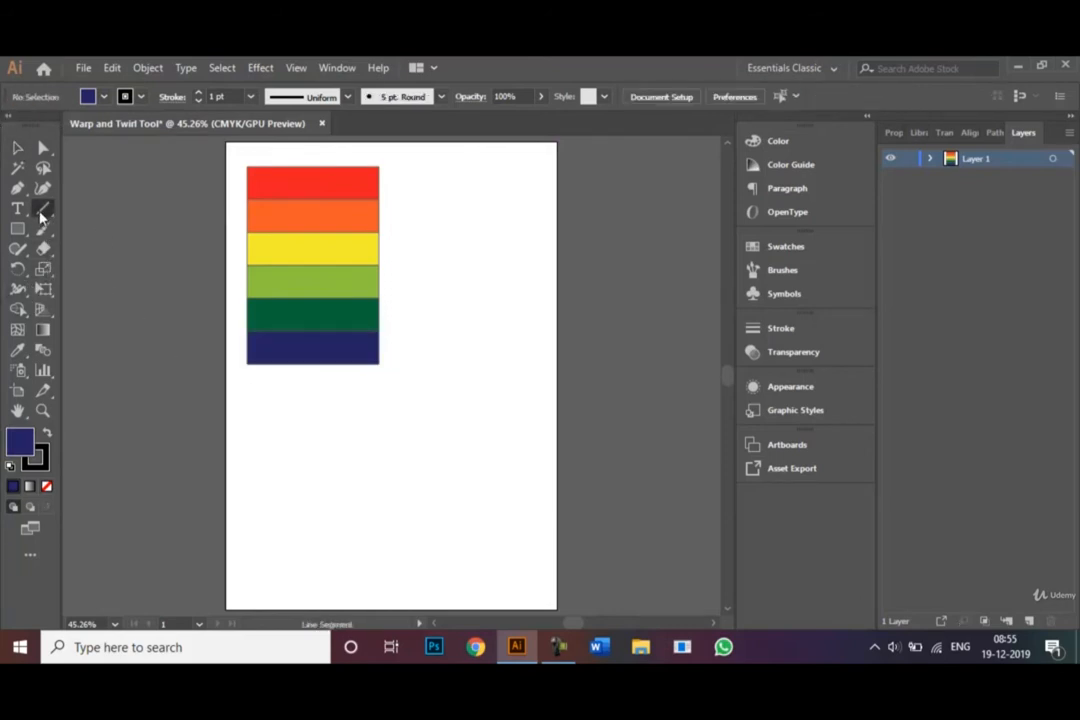
pyautogui.click(88, 96)
pyautogui.click(11, 125)
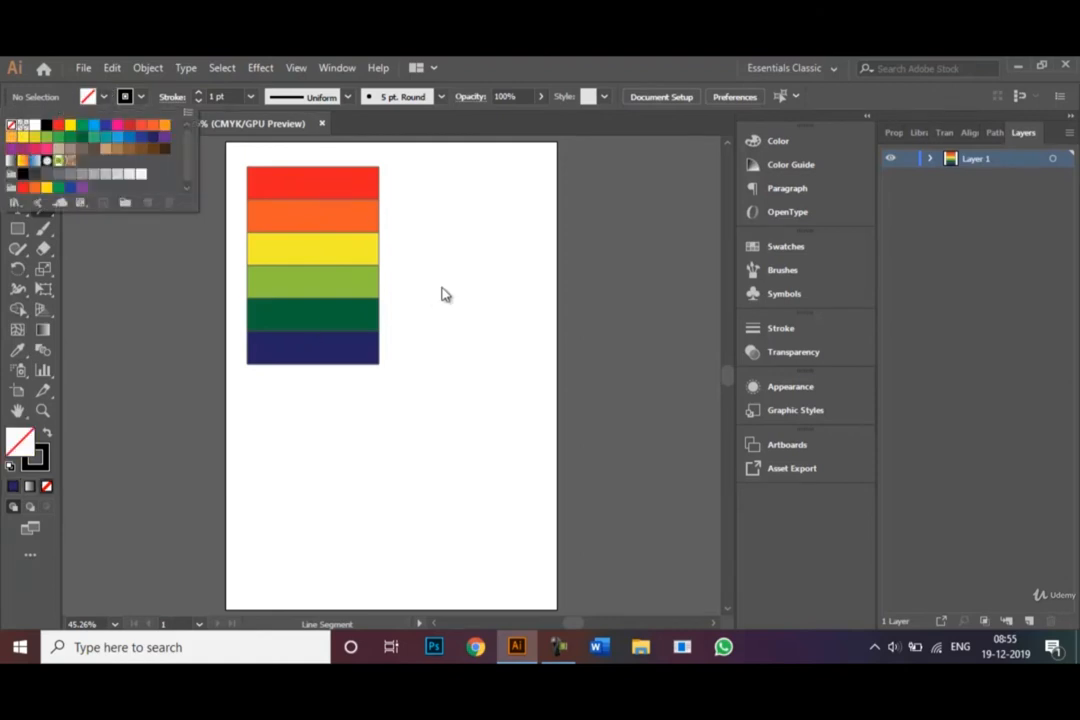
pyautogui.click(434, 187)
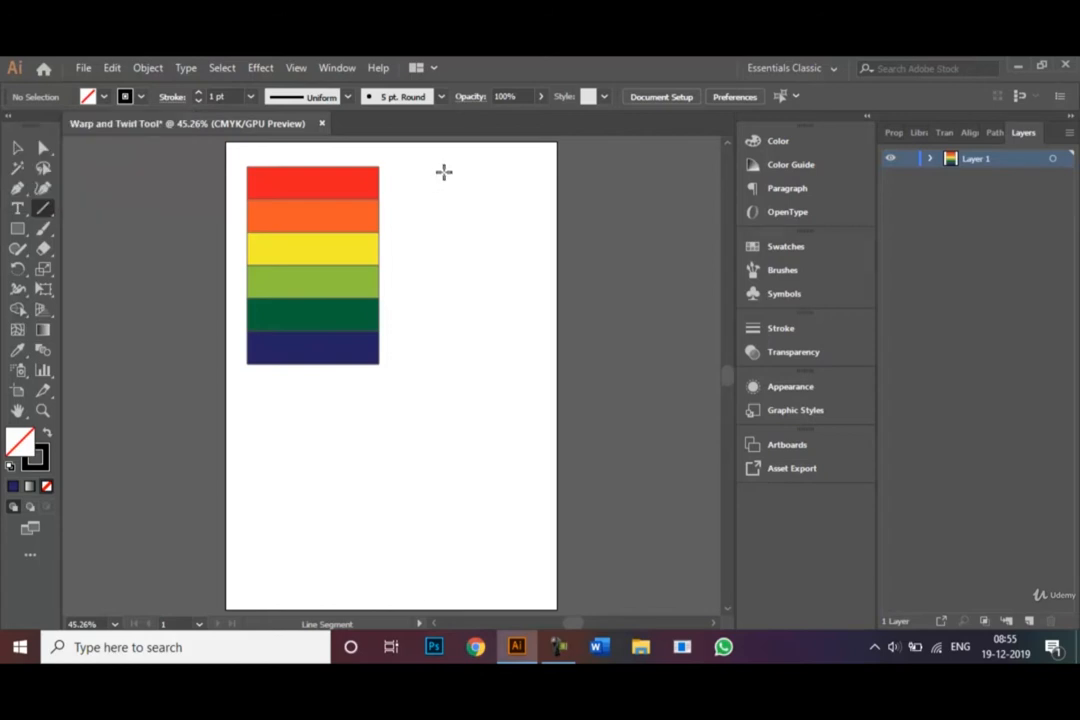
pyautogui.moveTo(446, 166); pyautogui.dragTo(447, 367)
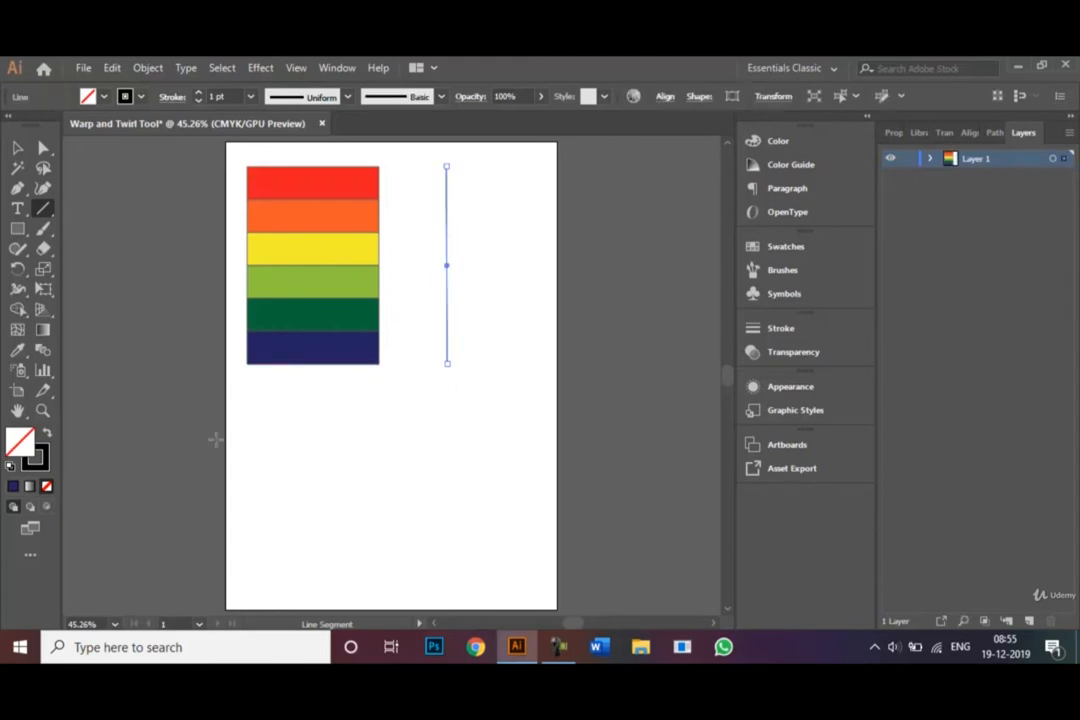
# Step: Add an area text frame below the bars and replace its placeholder text with "Hello!"
pyautogui.click(18, 209)
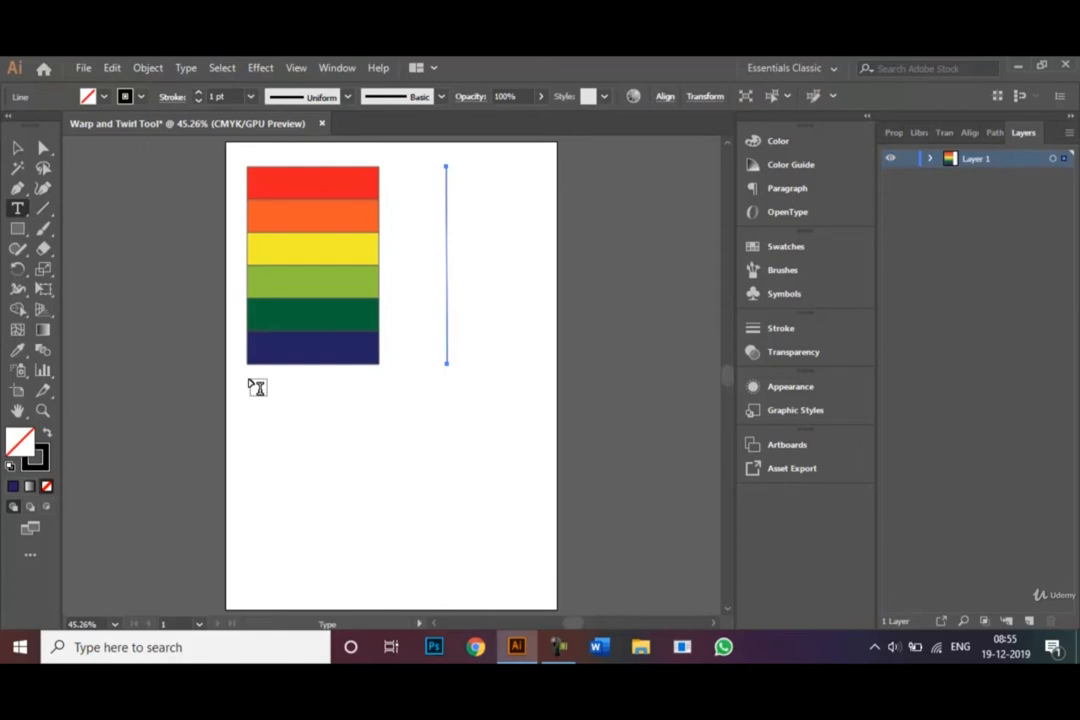
pyautogui.moveTo(249, 381); pyautogui.dragTo(452, 426)
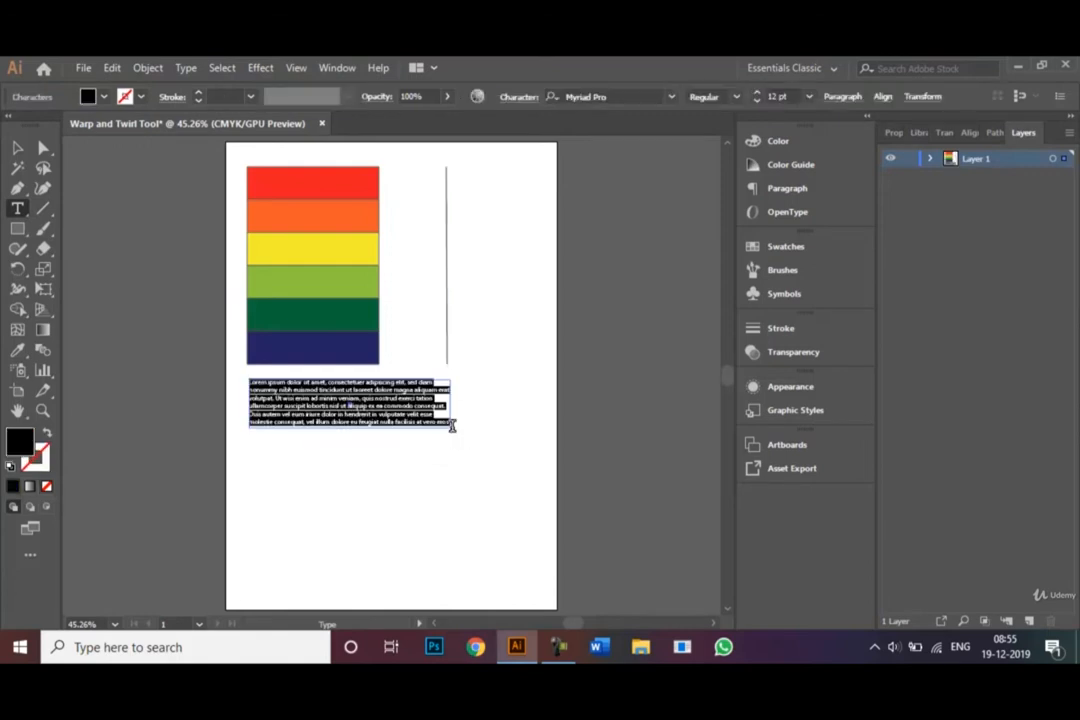
pyautogui.press('BackSpace')
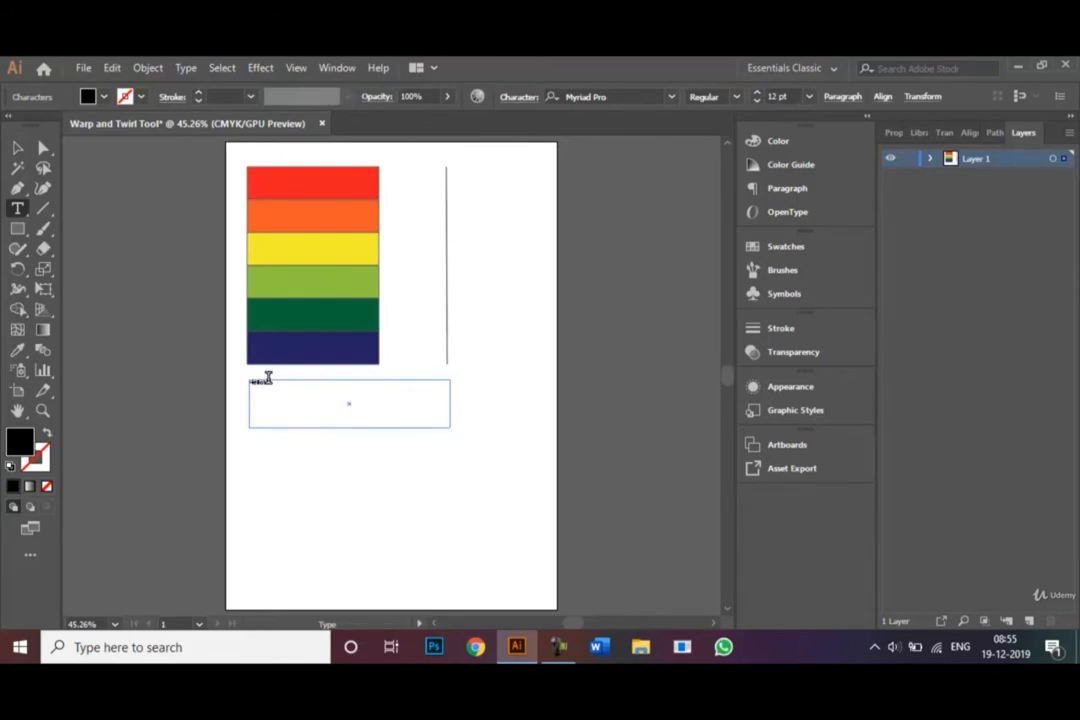
# Step: Set the font size of the "Hello!" text to 72 pt and deselect it
pyautogui.moveTo(270, 381); pyautogui.dragTo(230, 385)
pyautogui.click(809, 96)
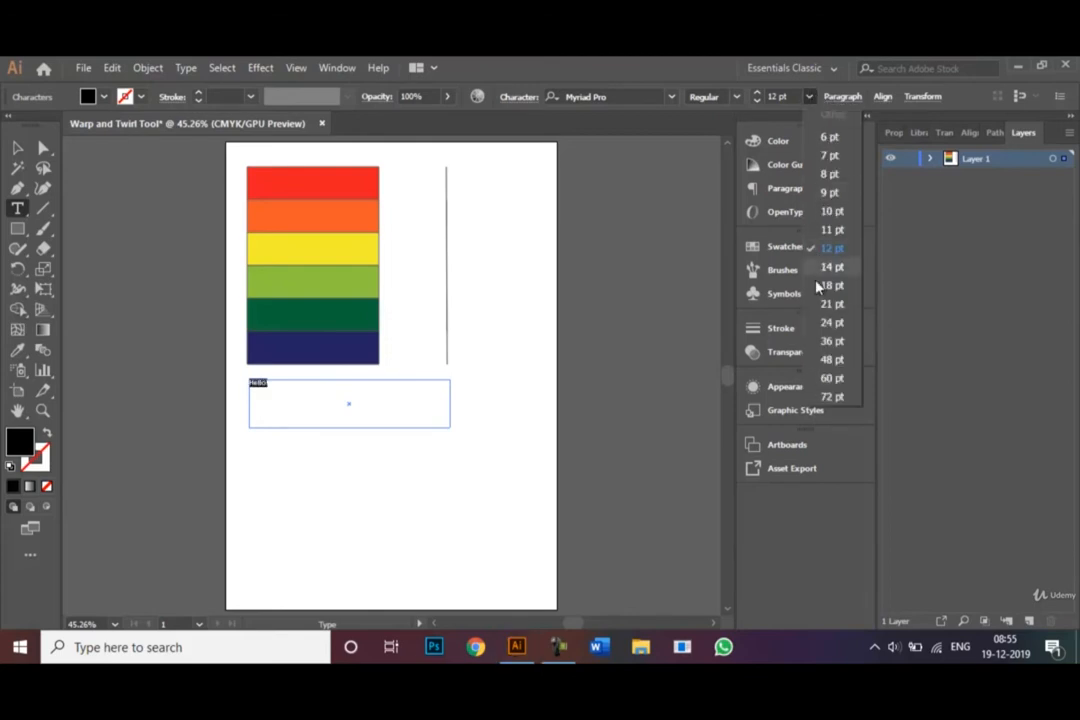
pyautogui.click(832, 396)
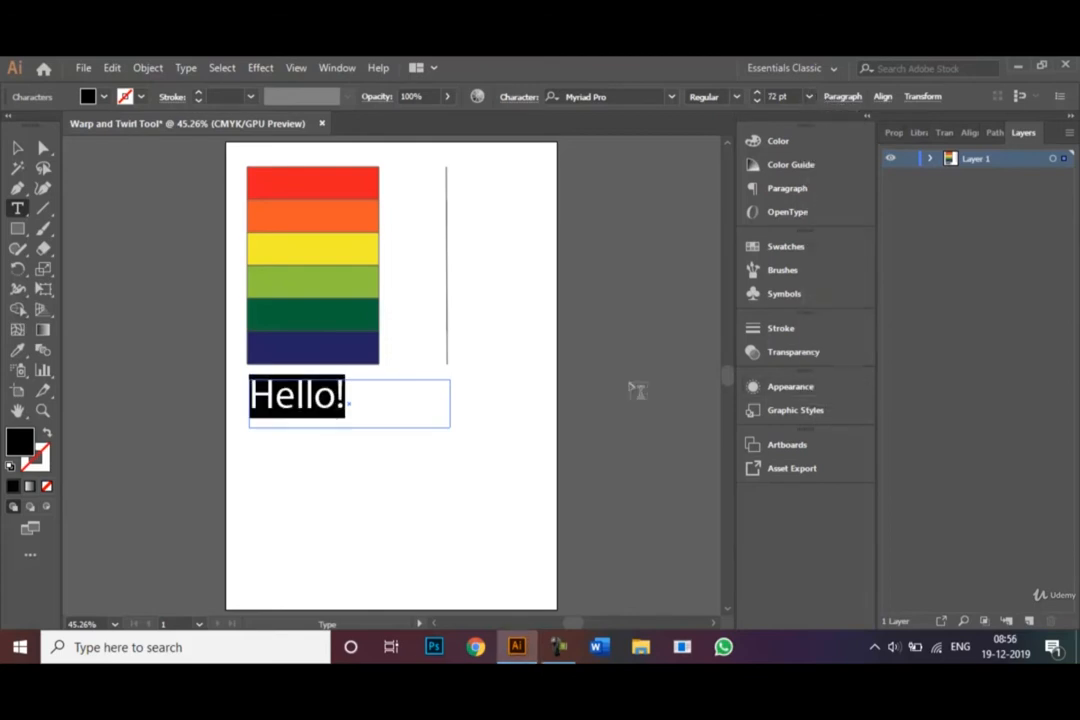
pyautogui.click(17, 147)
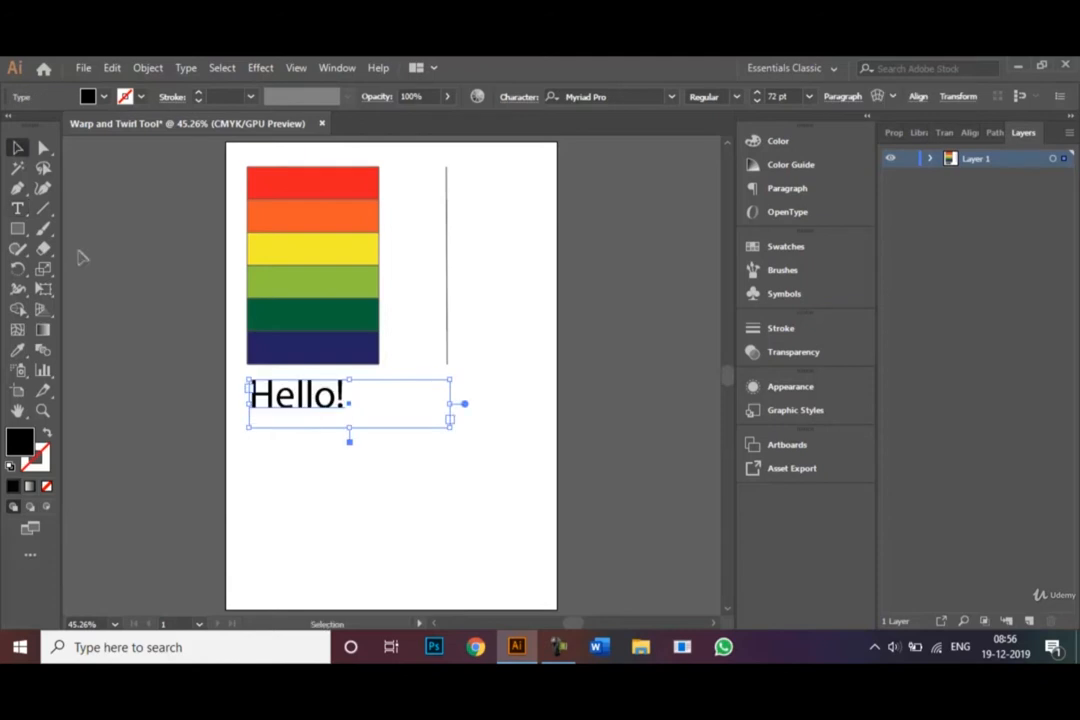
pyautogui.click(278, 499)
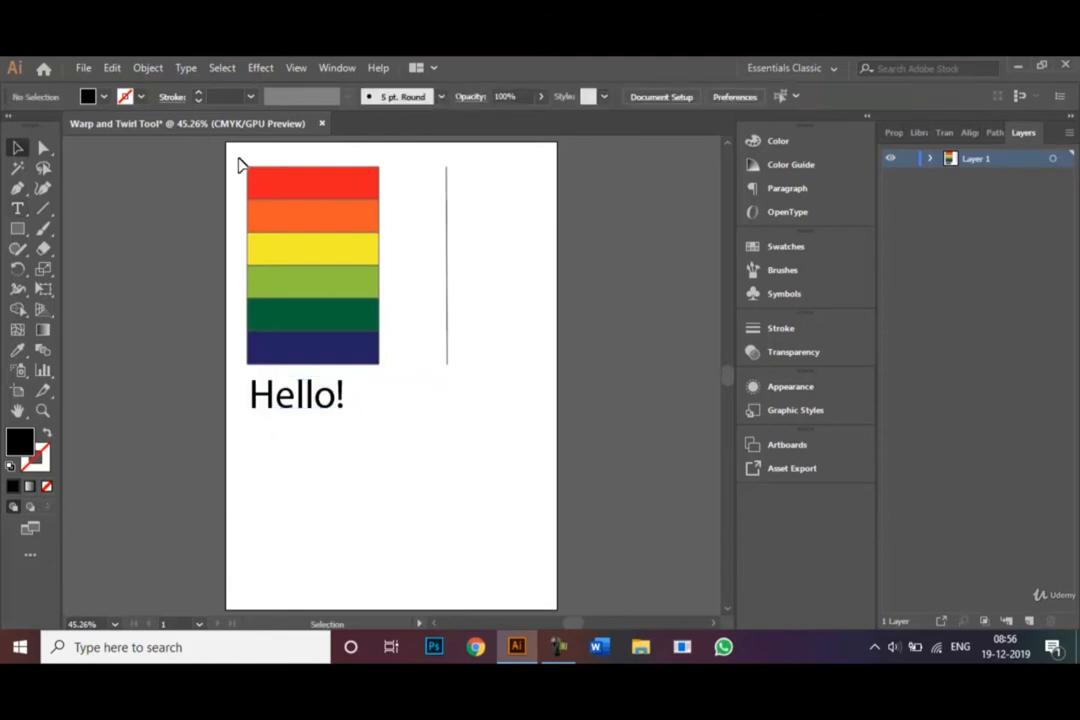
# Step: Select all six bars and distort their horizontal and side edges into wavy shapes with repeated Warp tool strokes
pyautogui.moveTo(245, 158); pyautogui.dragTo(398, 378)
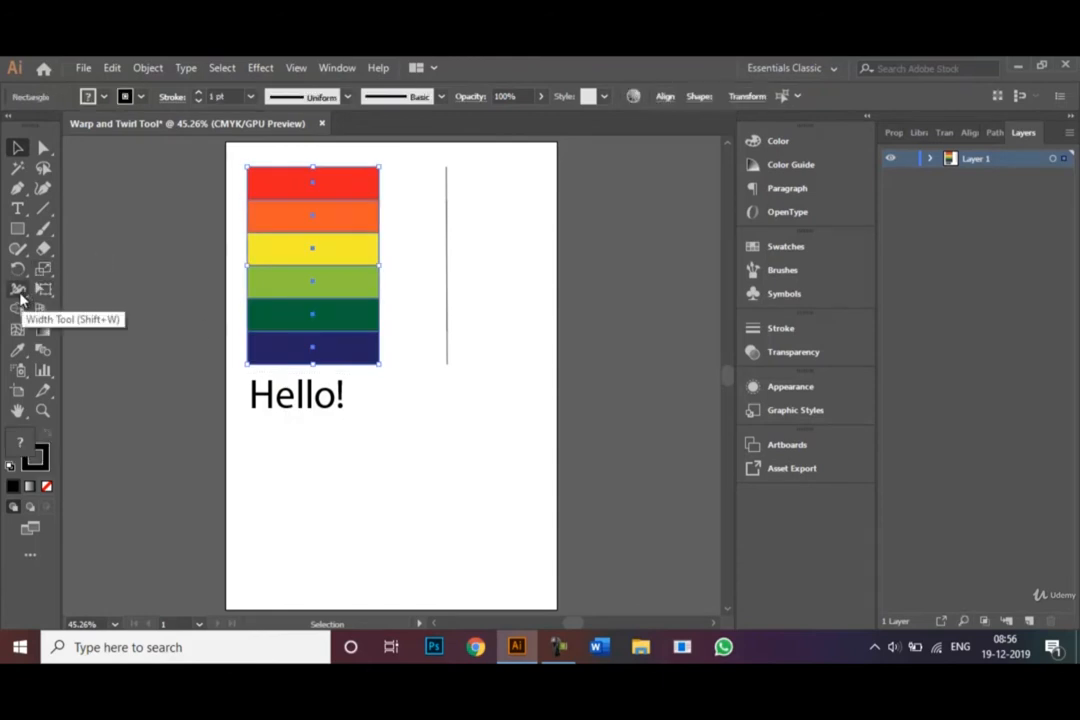
pyautogui.click(19, 292)
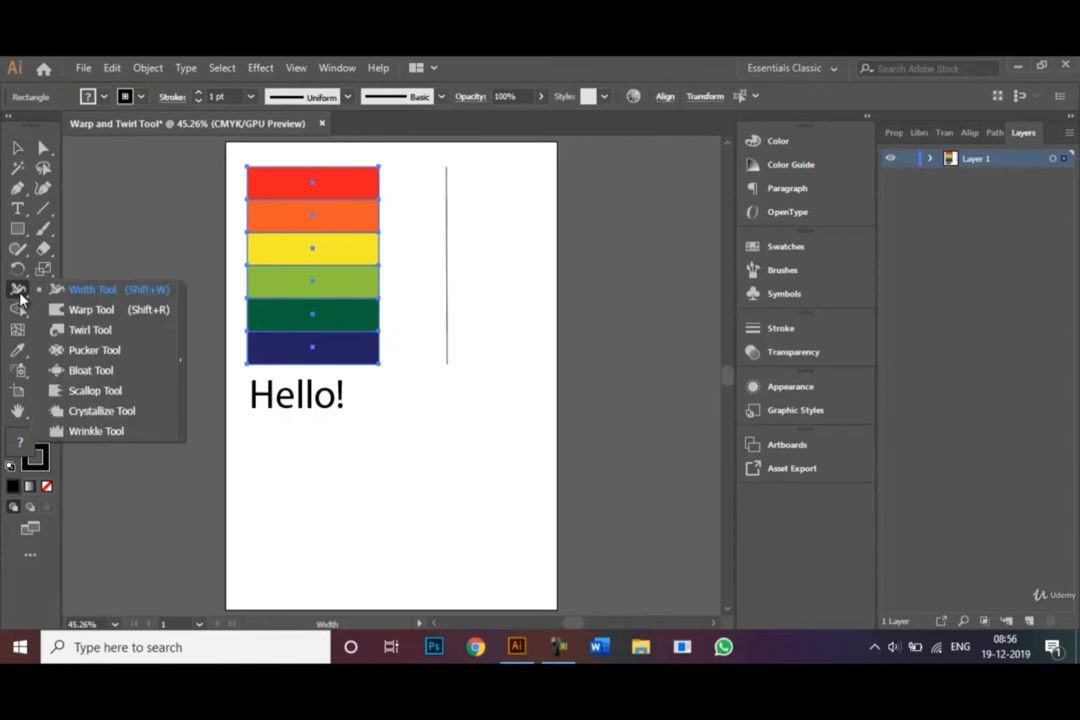
pyautogui.click(88, 318)
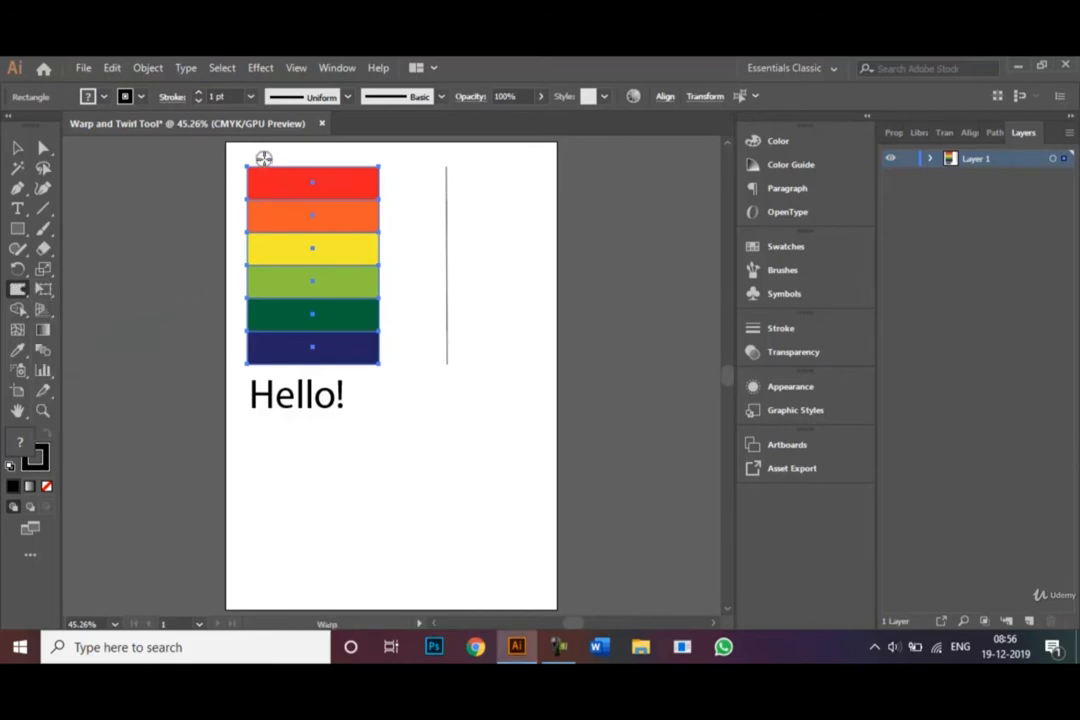
pyautogui.moveTo(263, 158); pyautogui.dragTo(267, 297)
pyautogui.moveTo(266, 352)
pyautogui.mouseDown()
pyautogui.moveTo(284, 335)
pyautogui.moveTo(301, 161)
pyautogui.moveTo(330, 166)
pyautogui.moveTo(333, 203)
pyautogui.mouseUp()
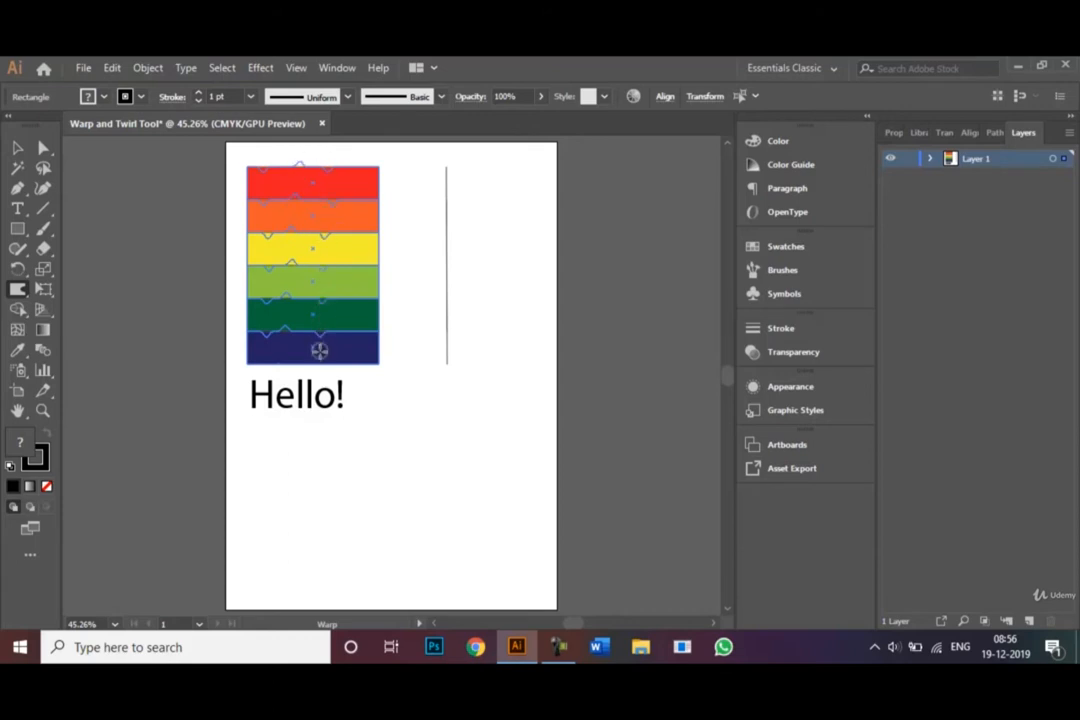
pyautogui.moveTo(330, 364)
pyautogui.mouseDown()
pyautogui.moveTo(386, 313)
pyautogui.moveTo(243, 296)
pyautogui.moveTo(262, 272)
pyautogui.moveTo(381, 275)
pyautogui.moveTo(386, 253)
pyautogui.moveTo(231, 243)
pyautogui.moveTo(275, 233)
pyautogui.mouseUp()
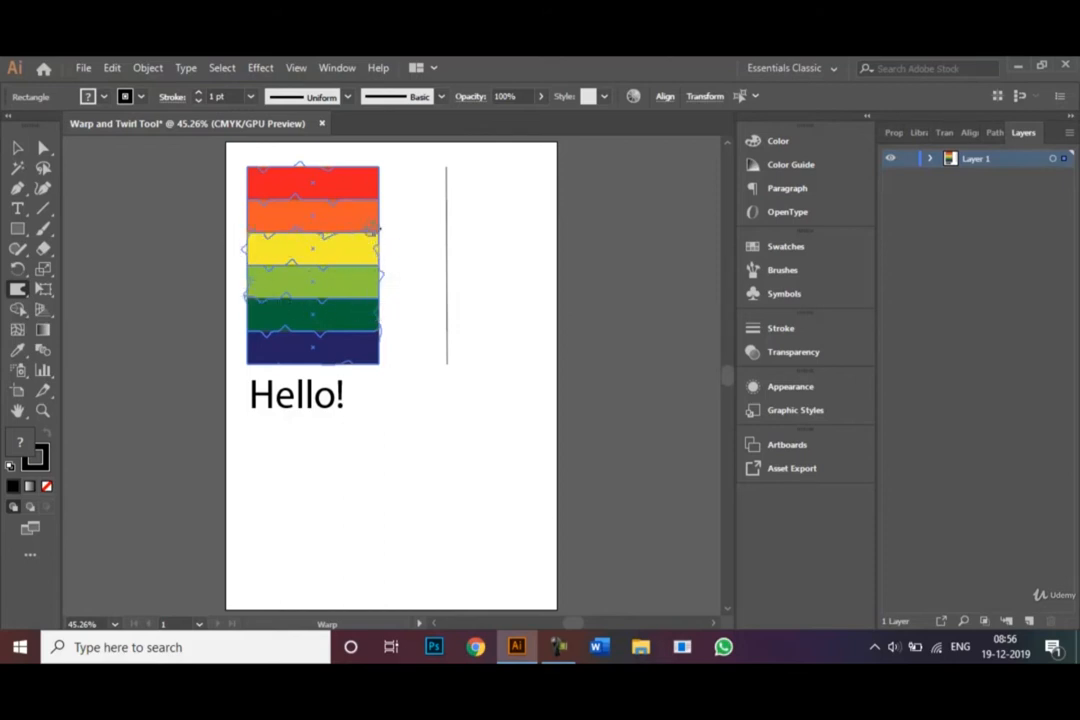
pyautogui.moveTo(376, 229); pyautogui.dragTo(356, 197)
pyautogui.moveTo(260, 220)
pyautogui.mouseDown()
pyautogui.moveTo(366, 212)
pyautogui.moveTo(387, 196)
pyautogui.moveTo(380, 182)
pyautogui.moveTo(282, 192)
pyautogui.mouseUp()
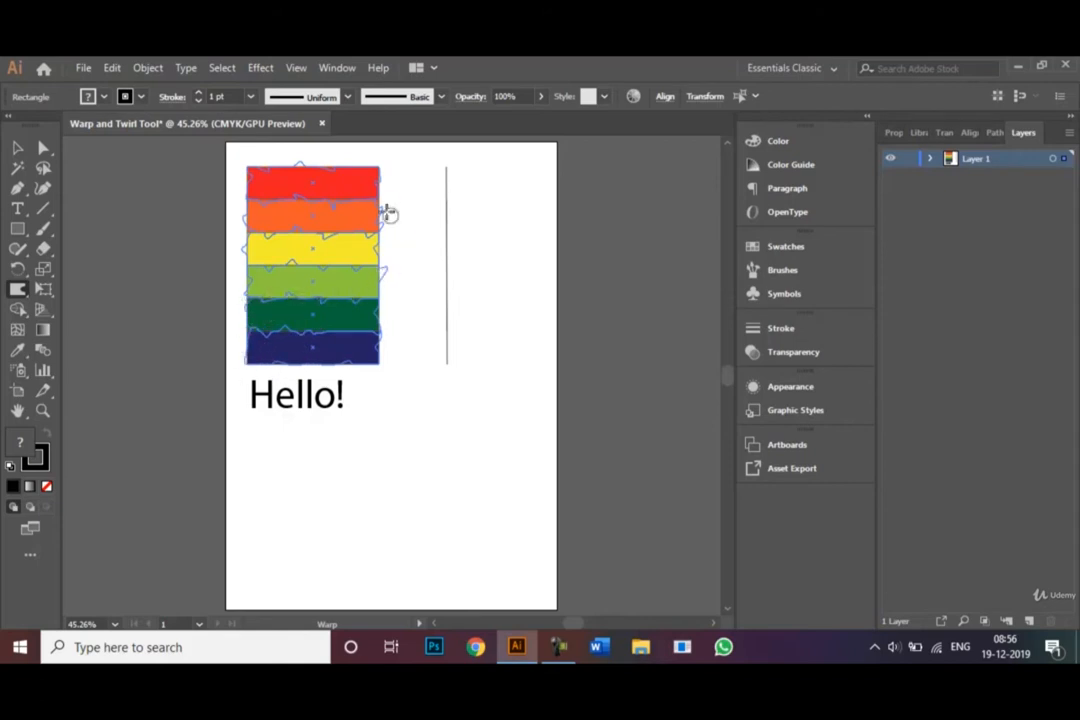
pyautogui.moveTo(268, 183)
pyautogui.mouseDown()
pyautogui.moveTo(345, 174)
pyautogui.moveTo(379, 160)
pyautogui.moveTo(361, 156)
pyautogui.moveTo(344, 210)
pyautogui.mouseUp()
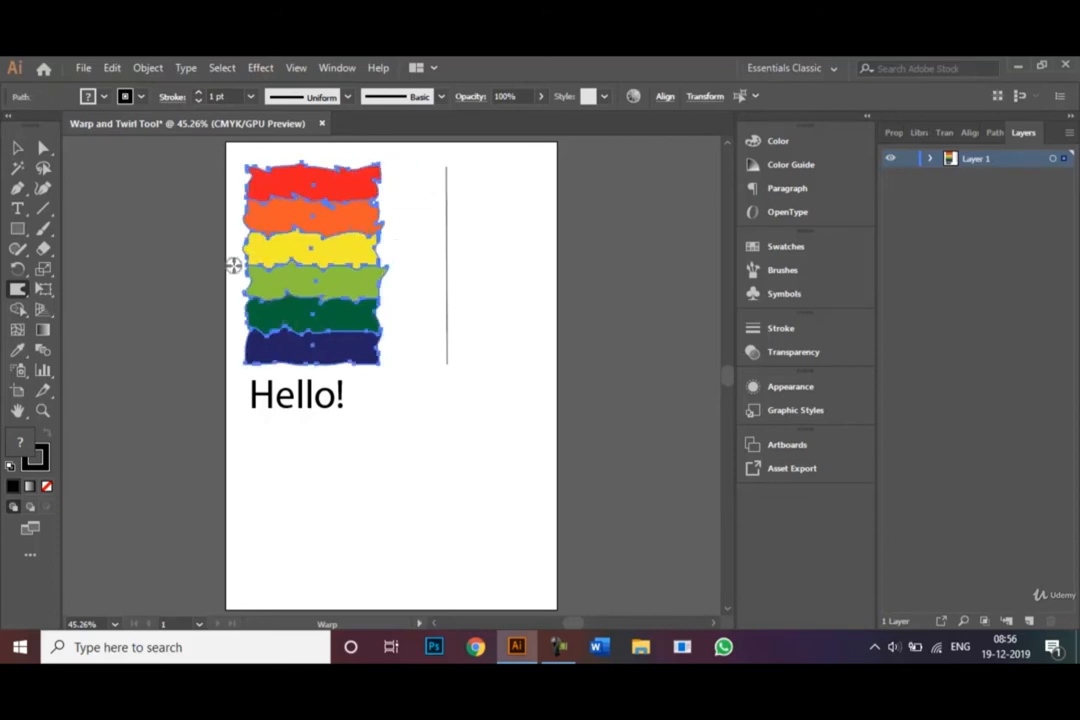
pyautogui.click(15, 148)
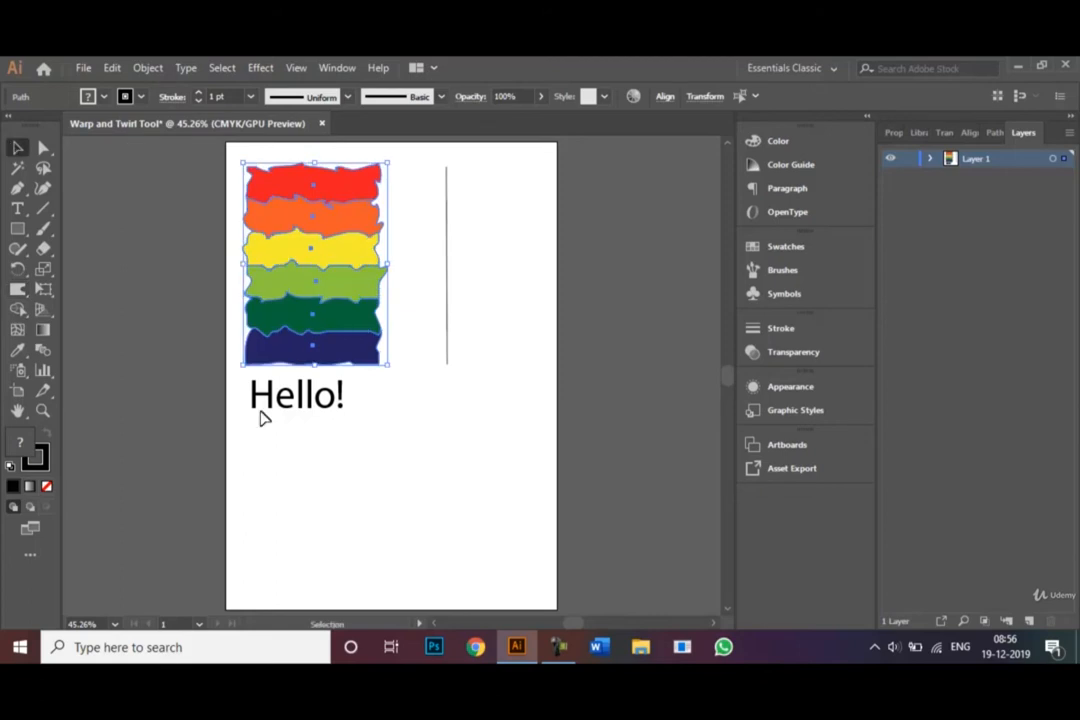
pyautogui.click(356, 516)
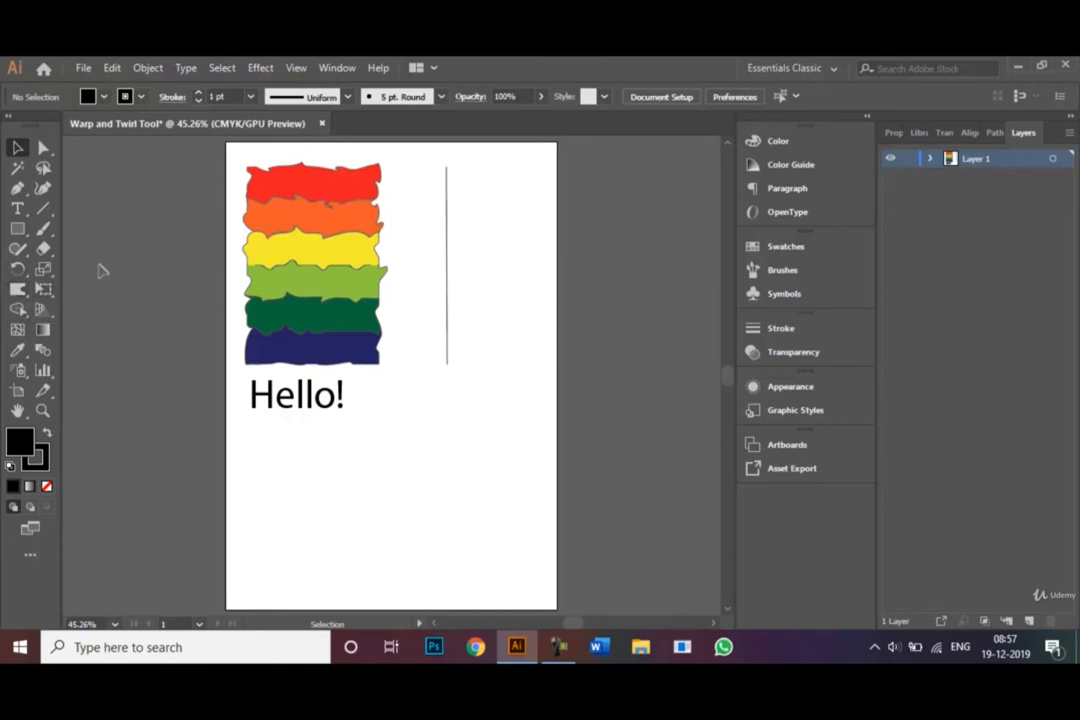
# Step: Set the Warp tool's brush width and height to 4 cm and its Detail to 8
pyautogui.doubleClick(19, 289)
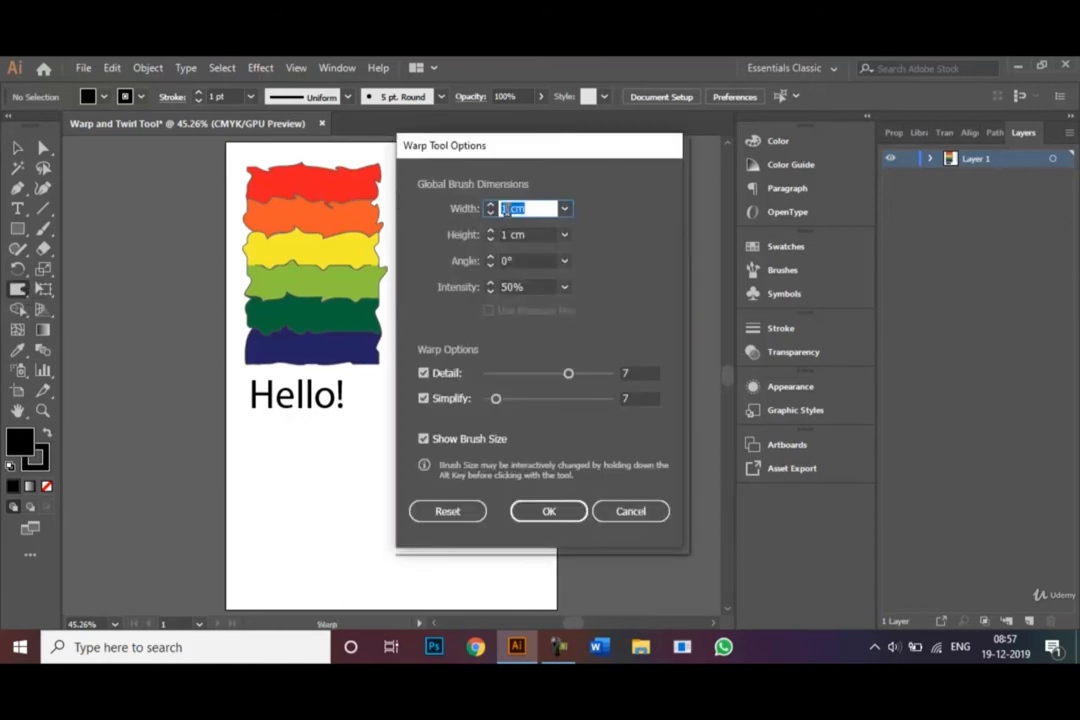
pyautogui.click(506, 208)
pyautogui.click(507, 233)
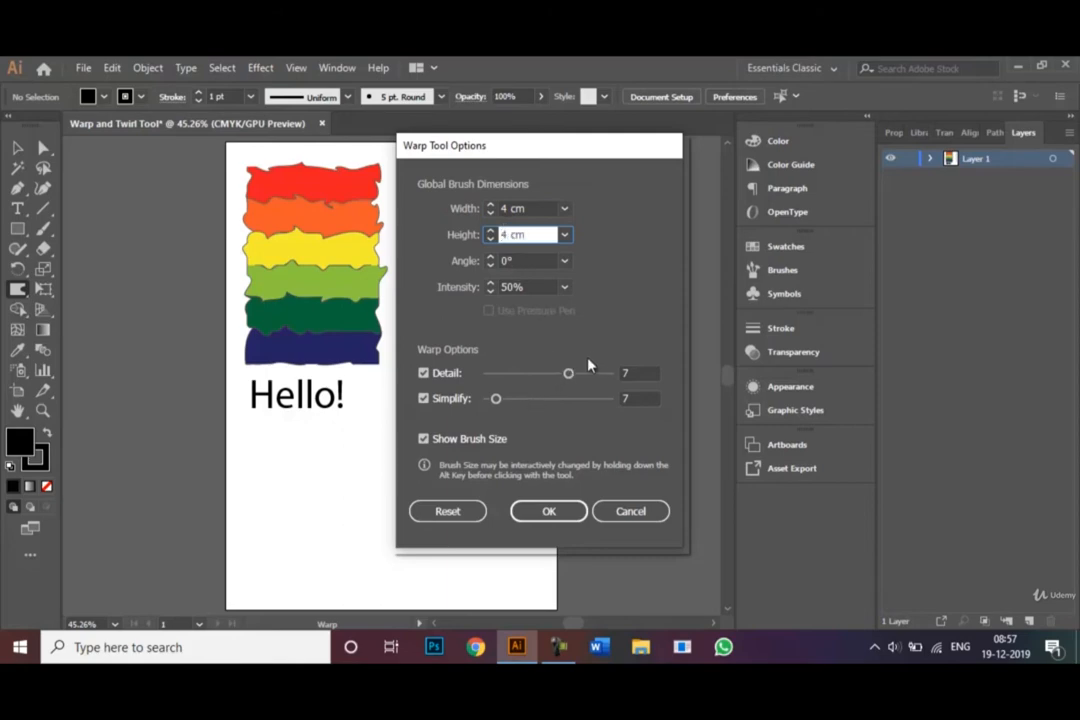
pyautogui.moveTo(569, 373); pyautogui.dragTo(582, 374)
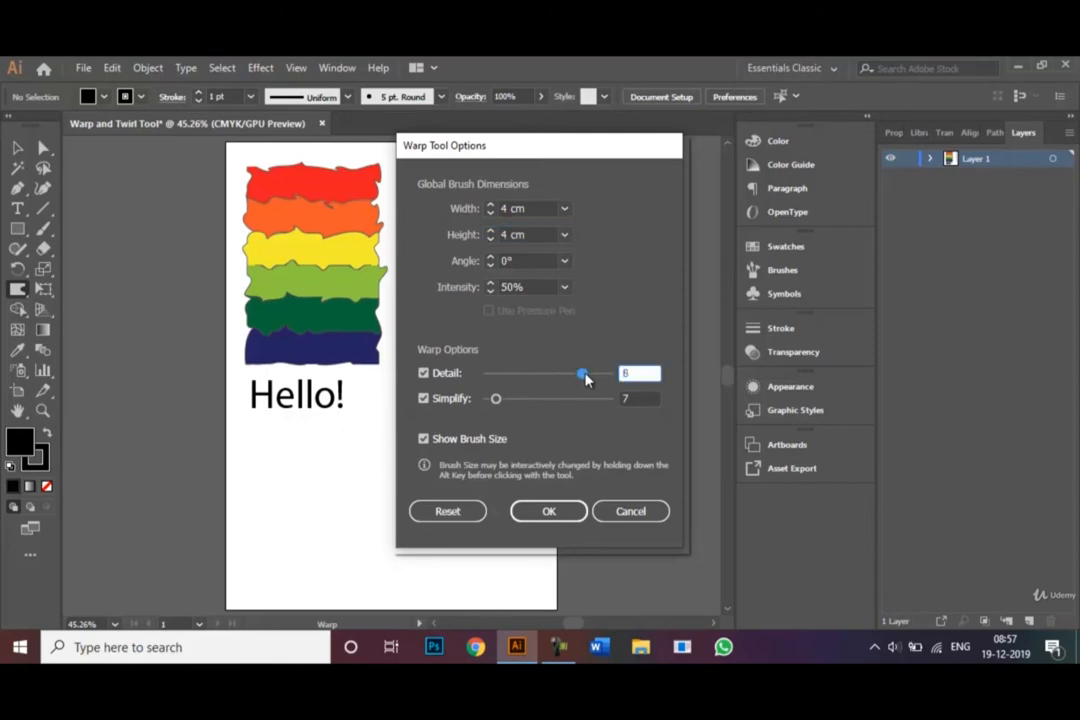
pyautogui.click(549, 511)
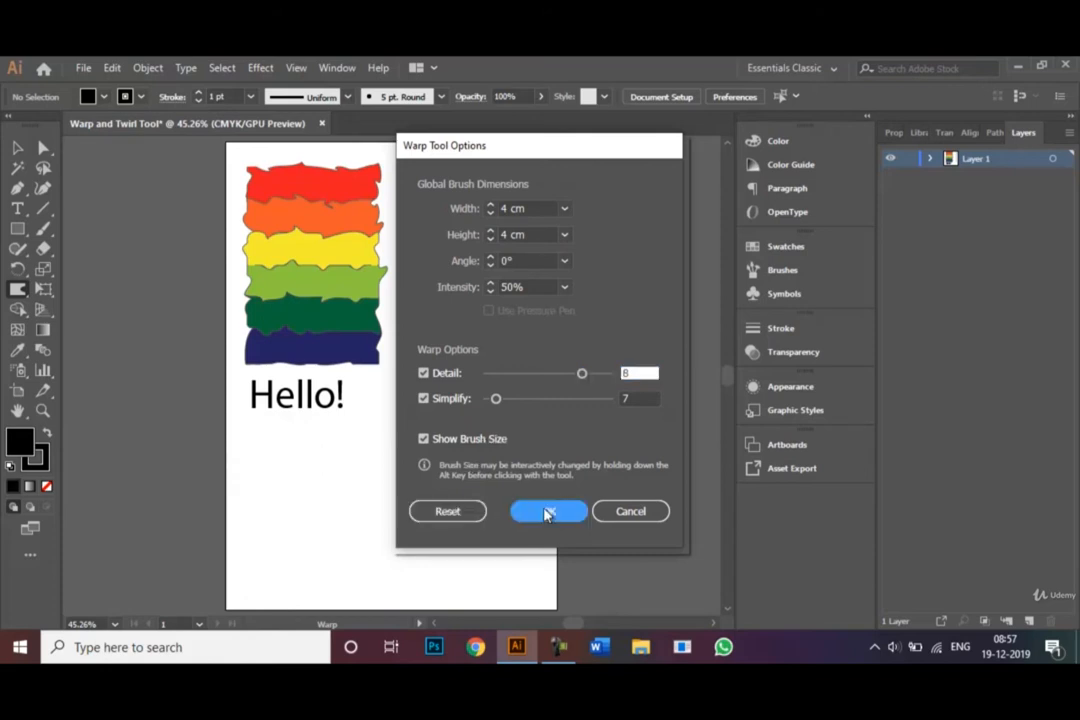
# Step: Warp the coloured bars further with the enlarged brush, pushing their edges into larger flowing curves
pyautogui.moveTo(390, 277)
pyautogui.mouseDown()
pyautogui.moveTo(243, 256)
pyautogui.moveTo(259, 240)
pyautogui.moveTo(302, 232)
pyautogui.moveTo(380, 232)
pyautogui.moveTo(403, 204)
pyautogui.moveTo(378, 185)
pyautogui.moveTo(258, 241)
pyautogui.moveTo(246, 217)
pyautogui.moveTo(306, 315)
pyautogui.moveTo(355, 339)
pyautogui.moveTo(373, 284)
pyautogui.moveTo(359, 246)
pyautogui.mouseUp()
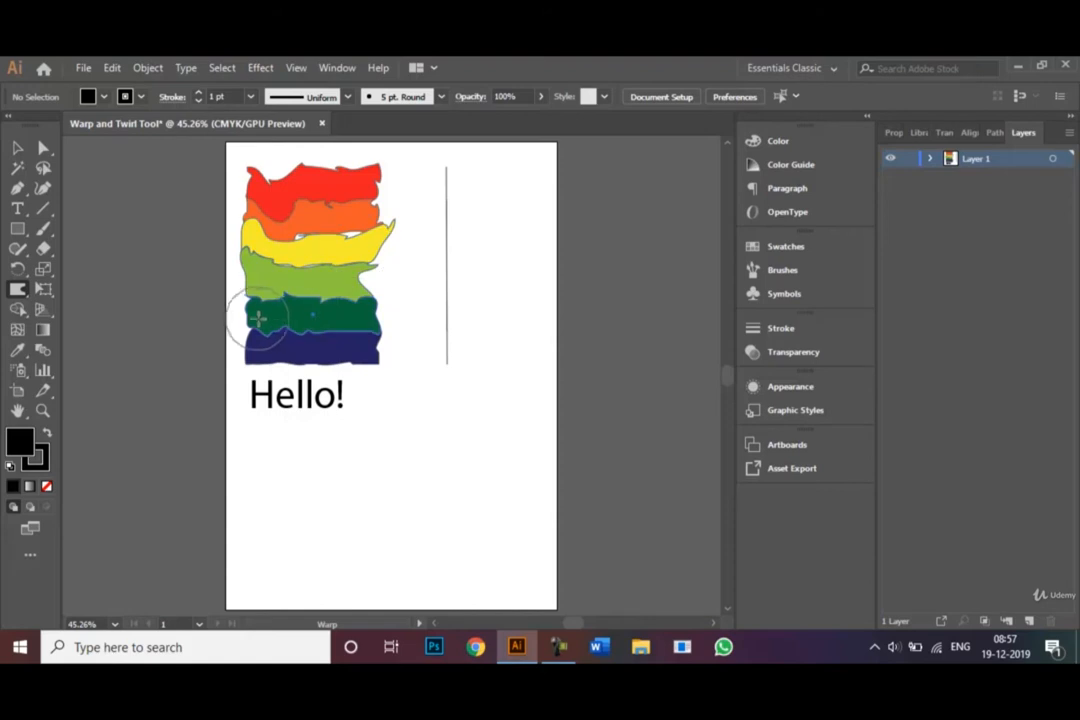
pyautogui.moveTo(241, 301)
pyautogui.mouseDown()
pyautogui.moveTo(396, 347)
pyautogui.moveTo(389, 373)
pyautogui.moveTo(374, 369)
pyautogui.moveTo(308, 278)
pyautogui.moveTo(256, 363)
pyautogui.moveTo(327, 286)
pyautogui.mouseUp()
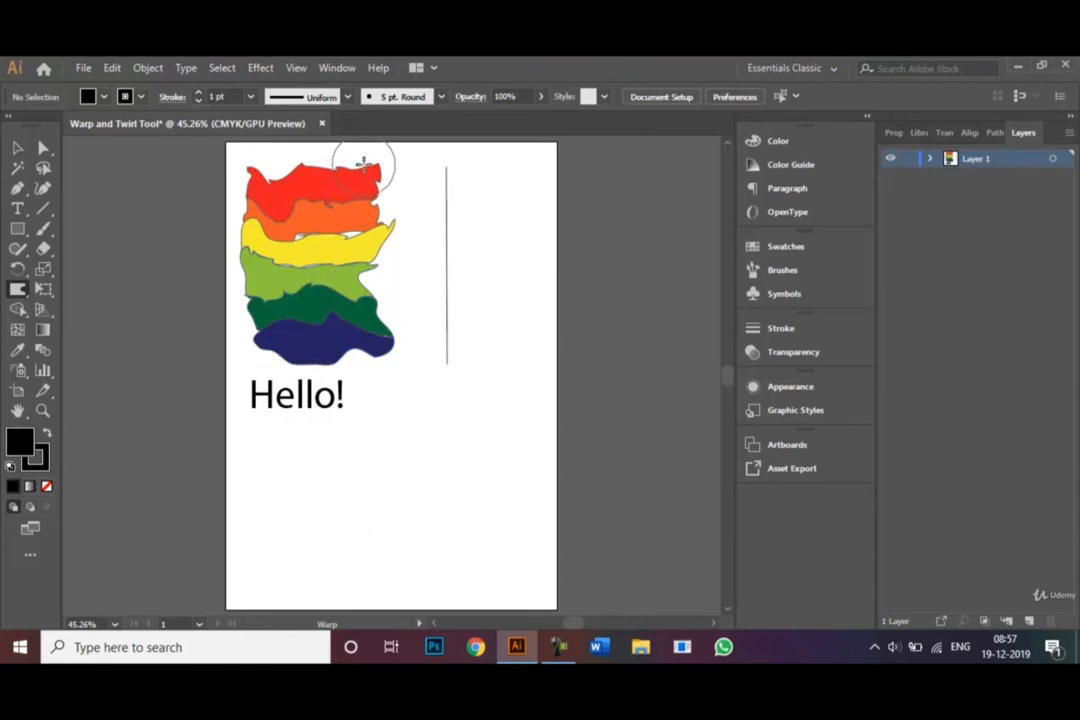
pyautogui.moveTo(374, 159); pyautogui.dragTo(277, 306)
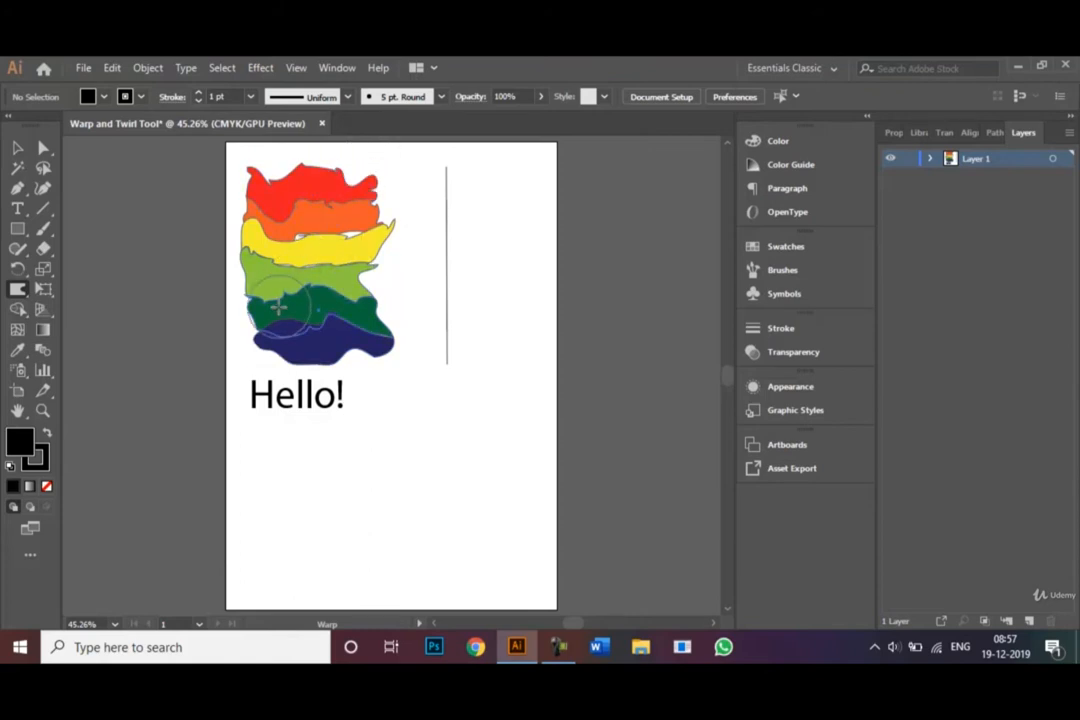
# Step: Select the straight vertical line beside the bars and bend it into a wavy curve with Warp tool strokes
pyautogui.click(19, 148)
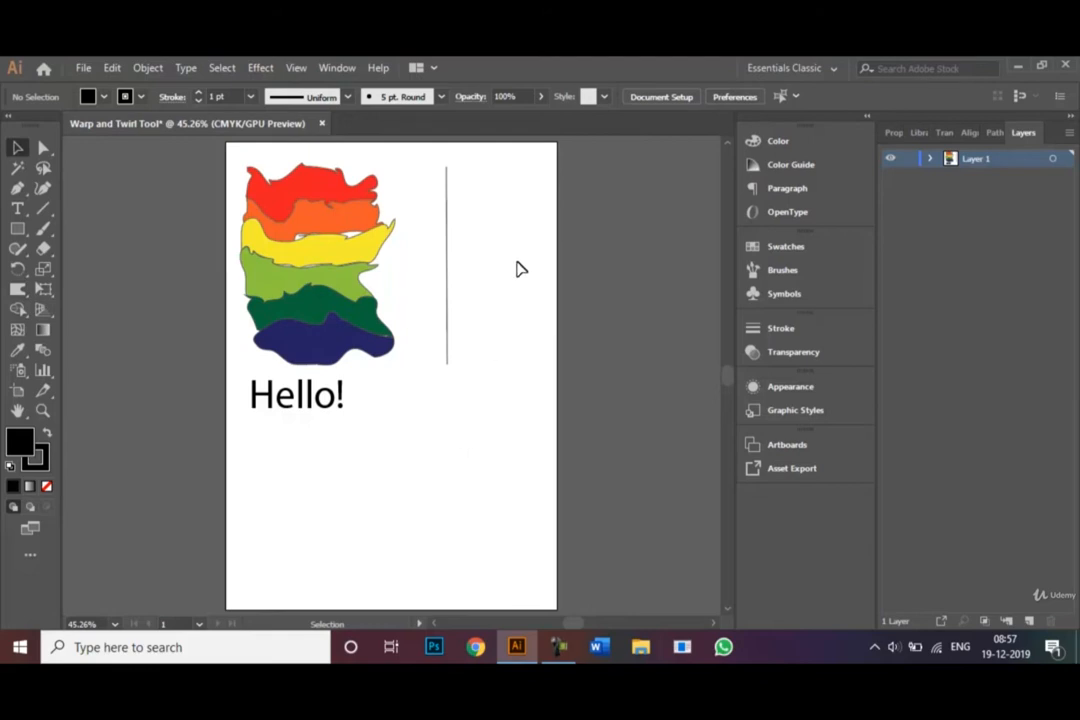
pyautogui.click(447, 228)
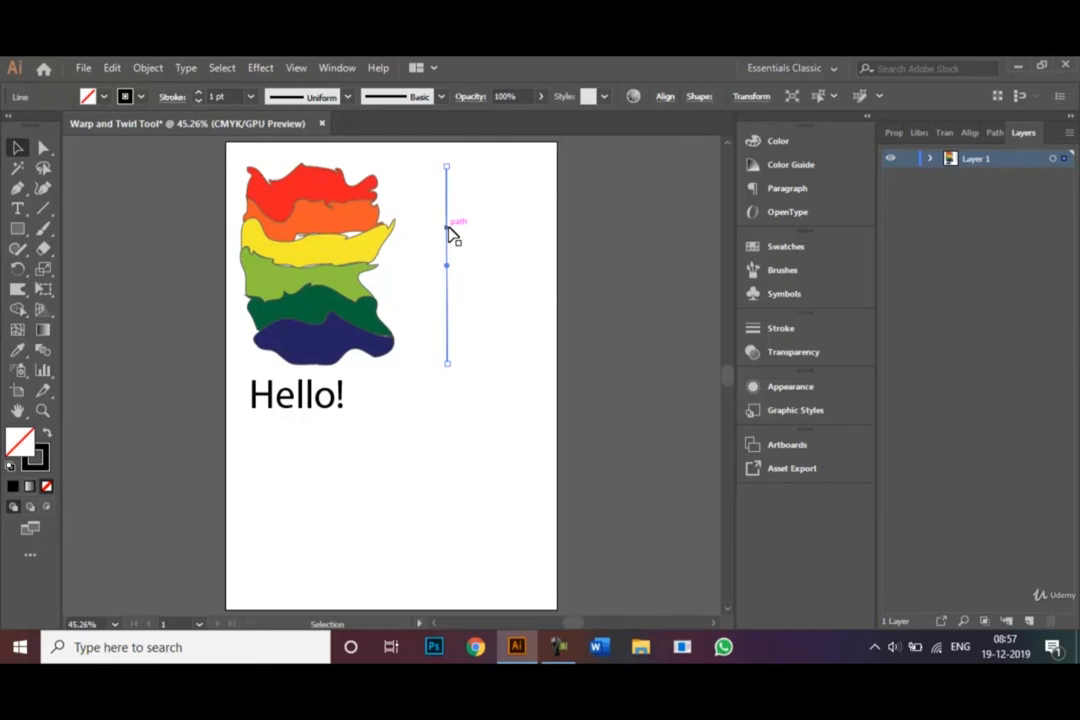
pyautogui.click(19, 289)
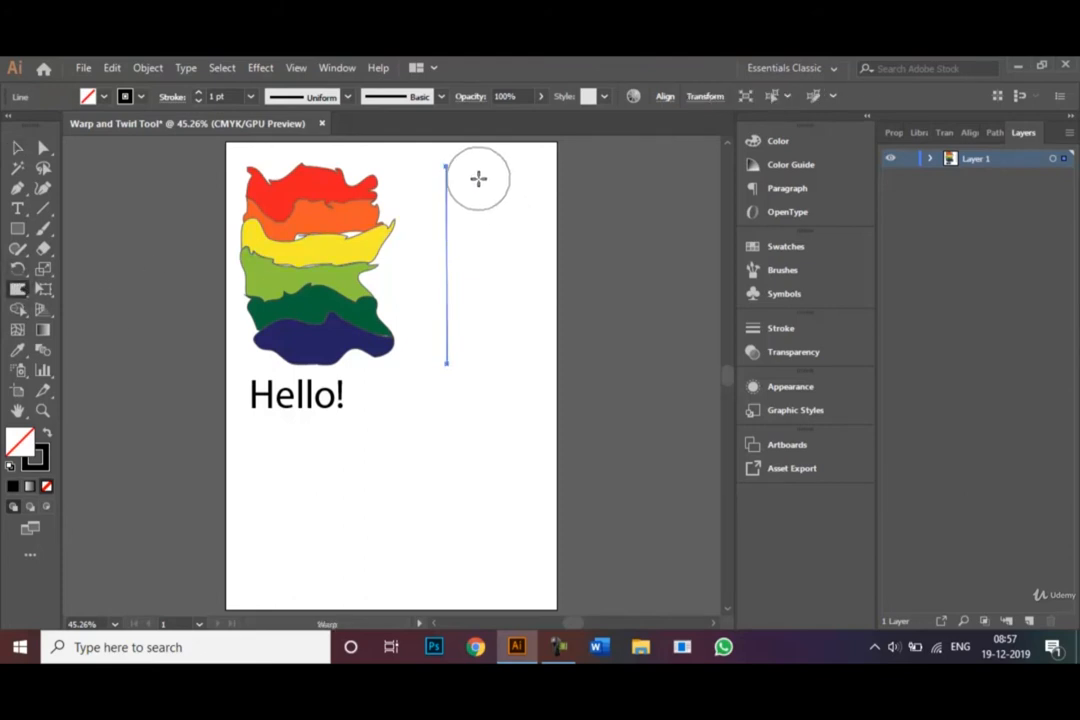
pyautogui.moveTo(477, 178)
pyautogui.mouseDown()
pyautogui.moveTo(429, 189)
pyautogui.moveTo(451, 231)
pyautogui.moveTo(509, 258)
pyautogui.moveTo(424, 268)
pyautogui.moveTo(412, 290)
pyautogui.moveTo(417, 321)
pyautogui.moveTo(511, 335)
pyautogui.mouseUp()
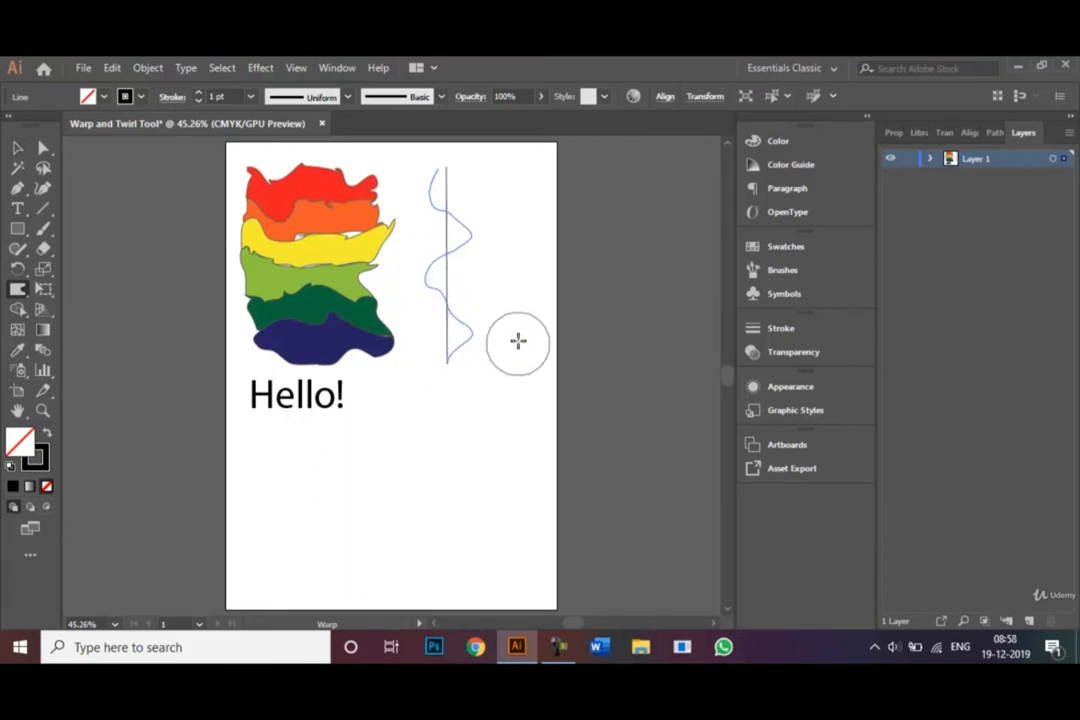
pyautogui.moveTo(472, 286)
pyautogui.mouseDown()
pyautogui.moveTo(409, 358)
pyautogui.moveTo(392, 325)
pyautogui.moveTo(398, 263)
pyautogui.moveTo(496, 243)
pyautogui.moveTo(512, 200)
pyautogui.mouseUp()
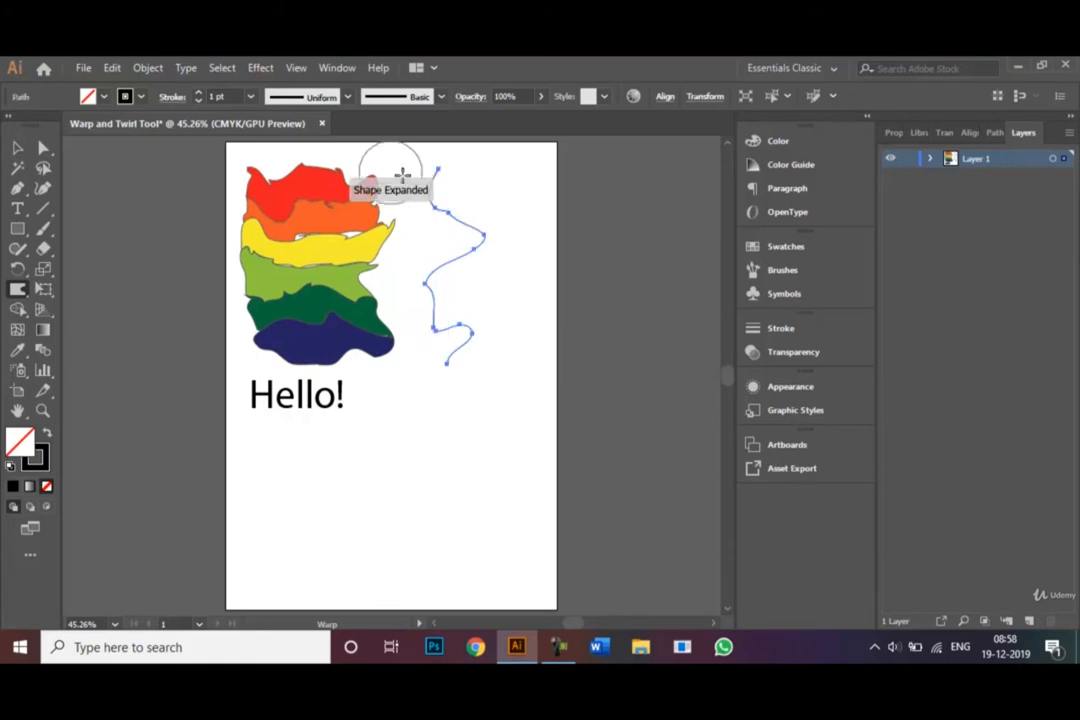
# Step: Move the "Hello!" text slightly down and to the right, leaving more space beneath the coloured bars
pyautogui.click(17, 148)
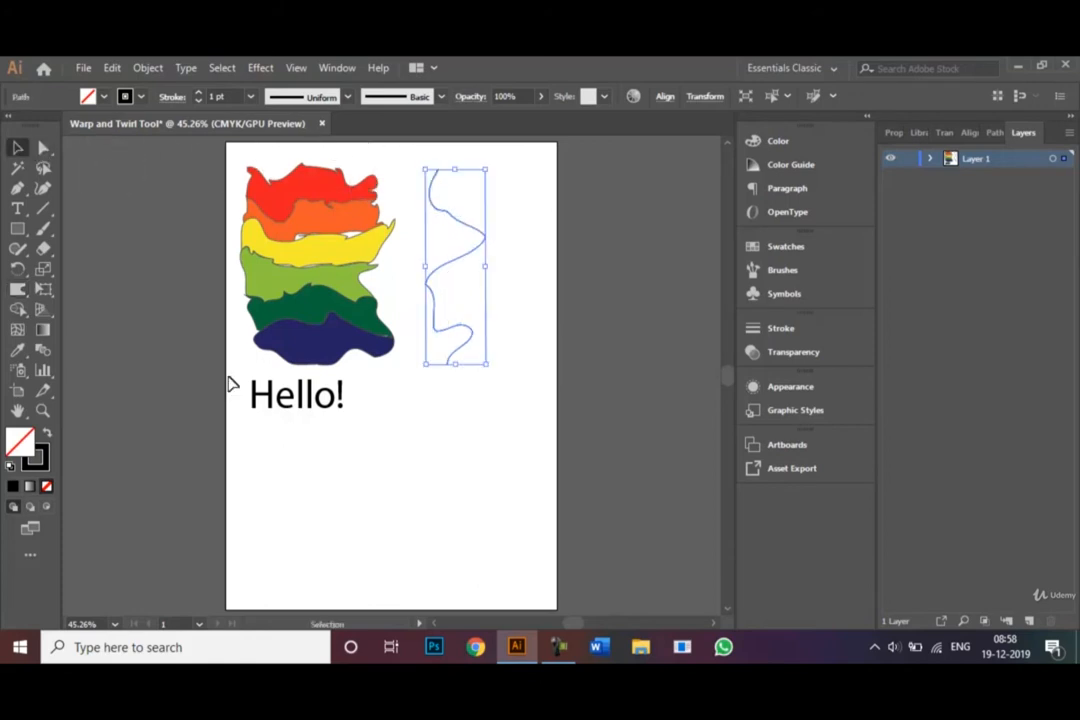
pyautogui.click(301, 437)
pyautogui.click(304, 412)
pyautogui.moveTo(304, 412); pyautogui.dragTo(331, 447)
pyautogui.click(338, 521)
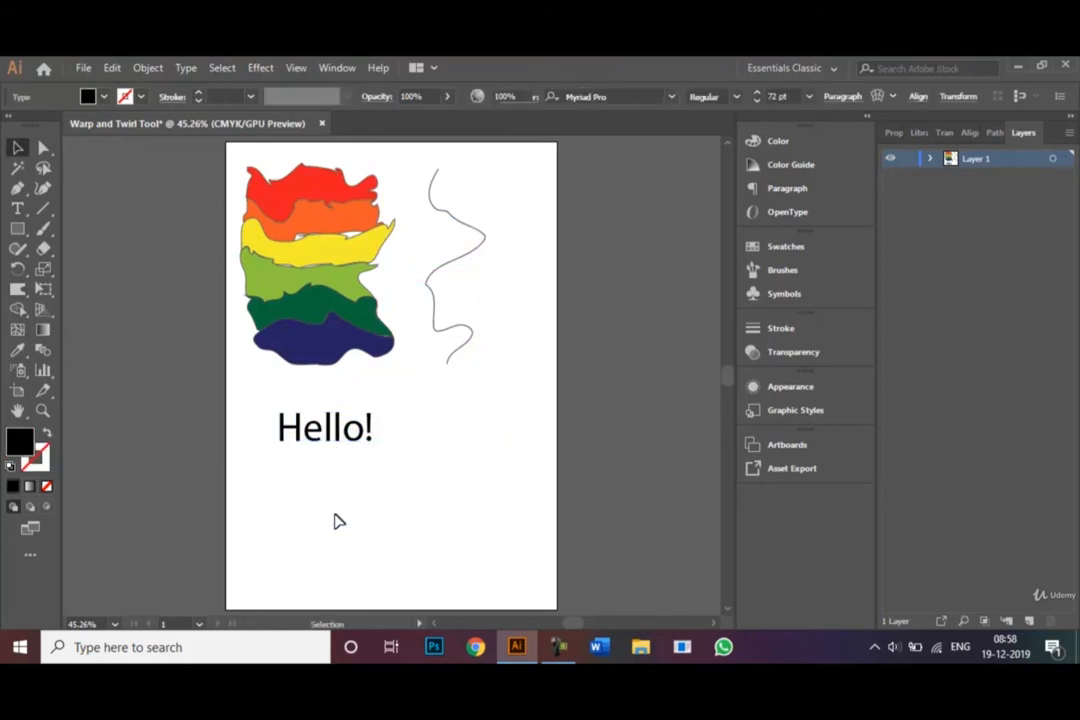
# Step: Try the Warp tool on the live "Hello!" text, and convert the text to outlines
pyautogui.click(345, 449)
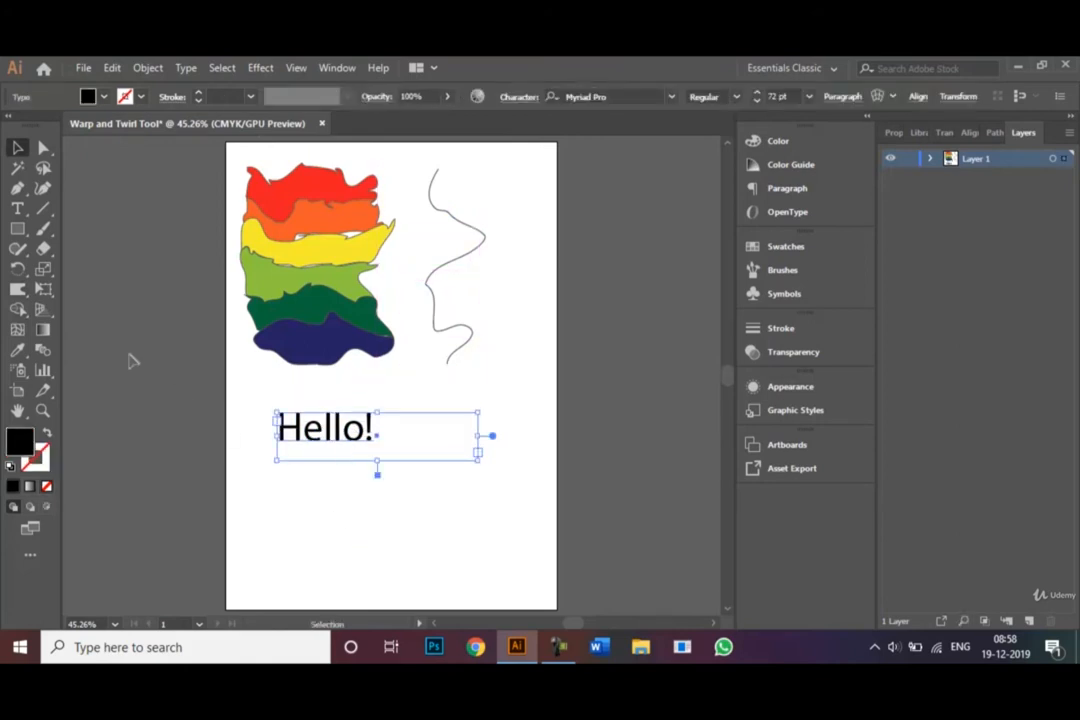
pyautogui.click(19, 290)
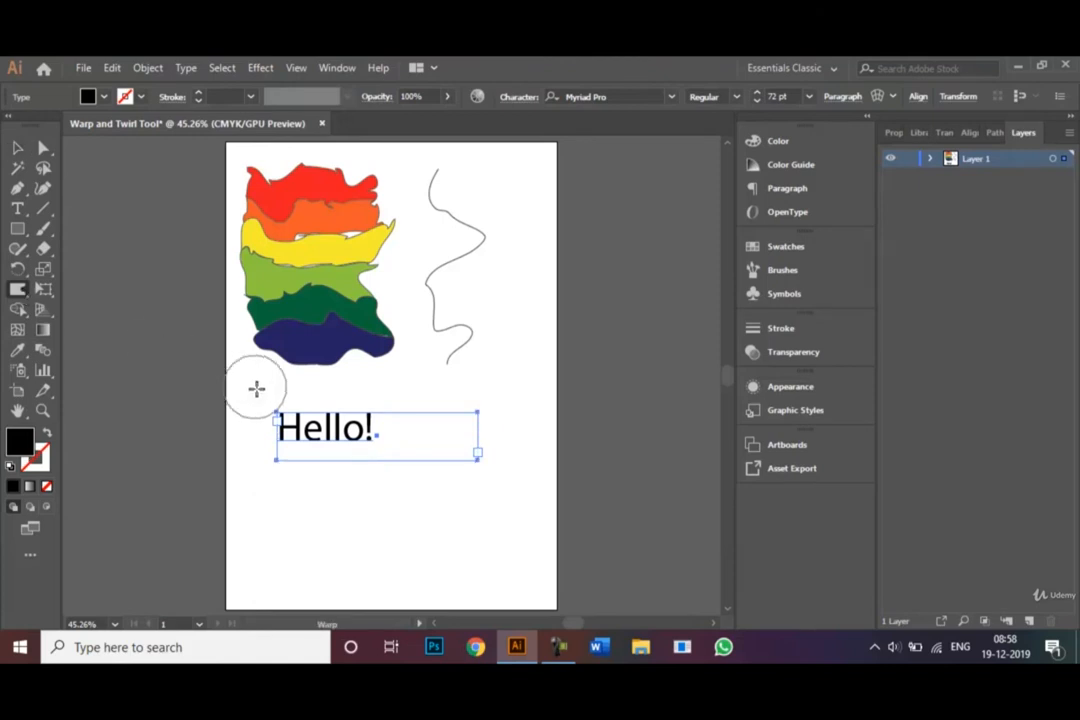
pyautogui.click(290, 413)
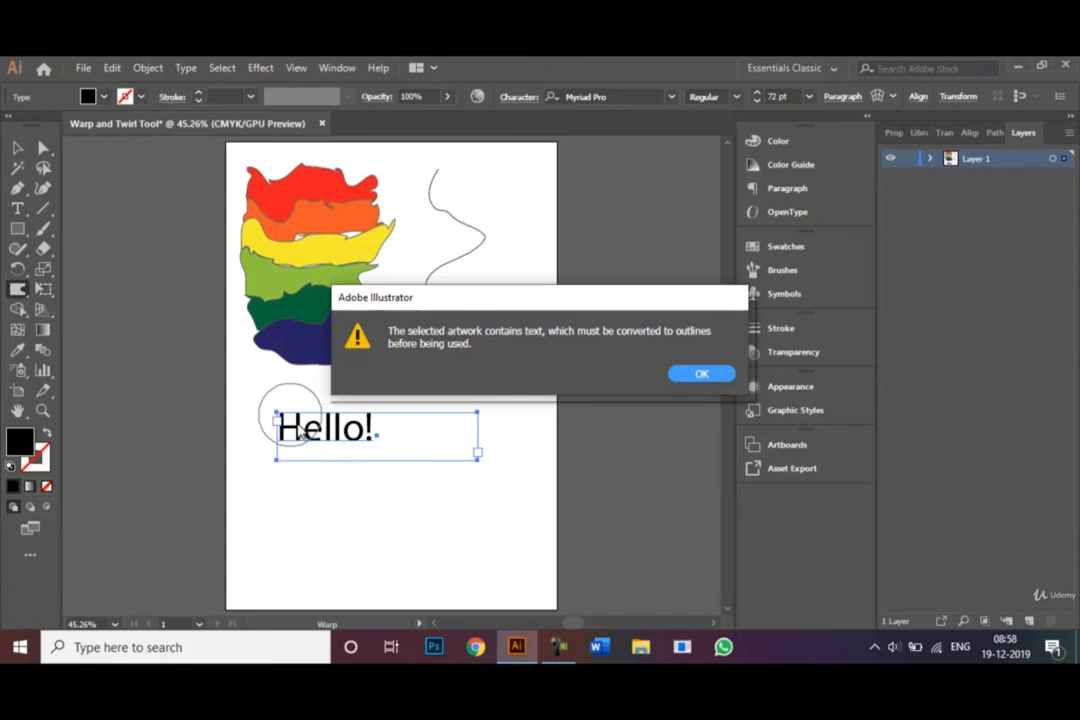
pyautogui.click(703, 385)
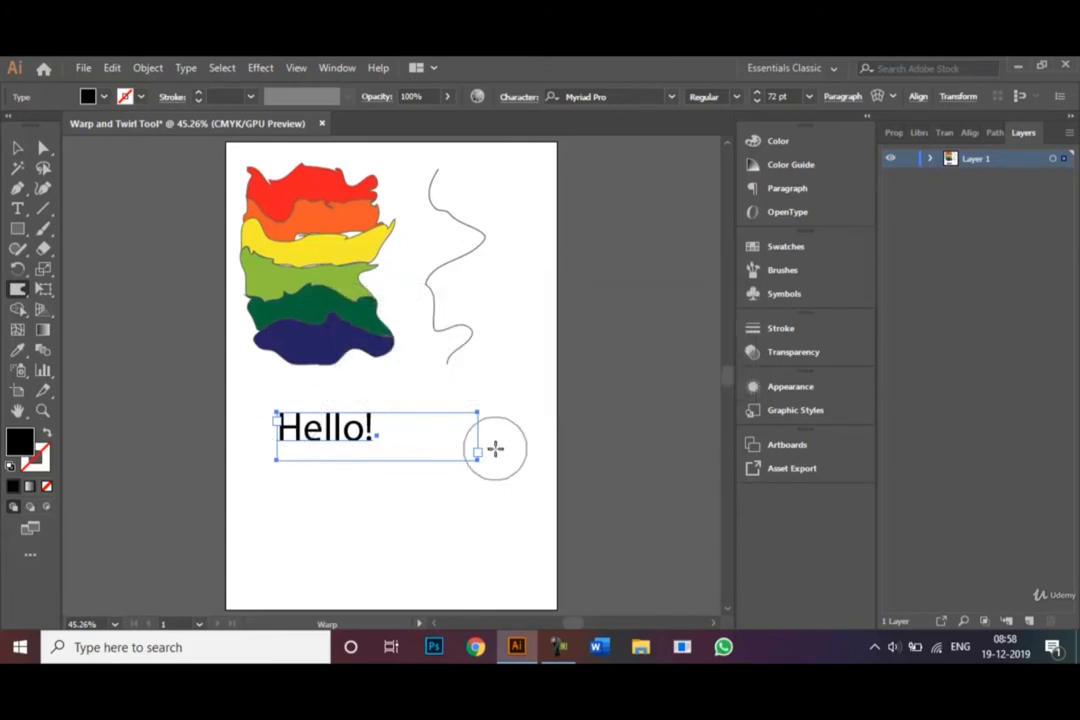
pyautogui.press('ctrl')
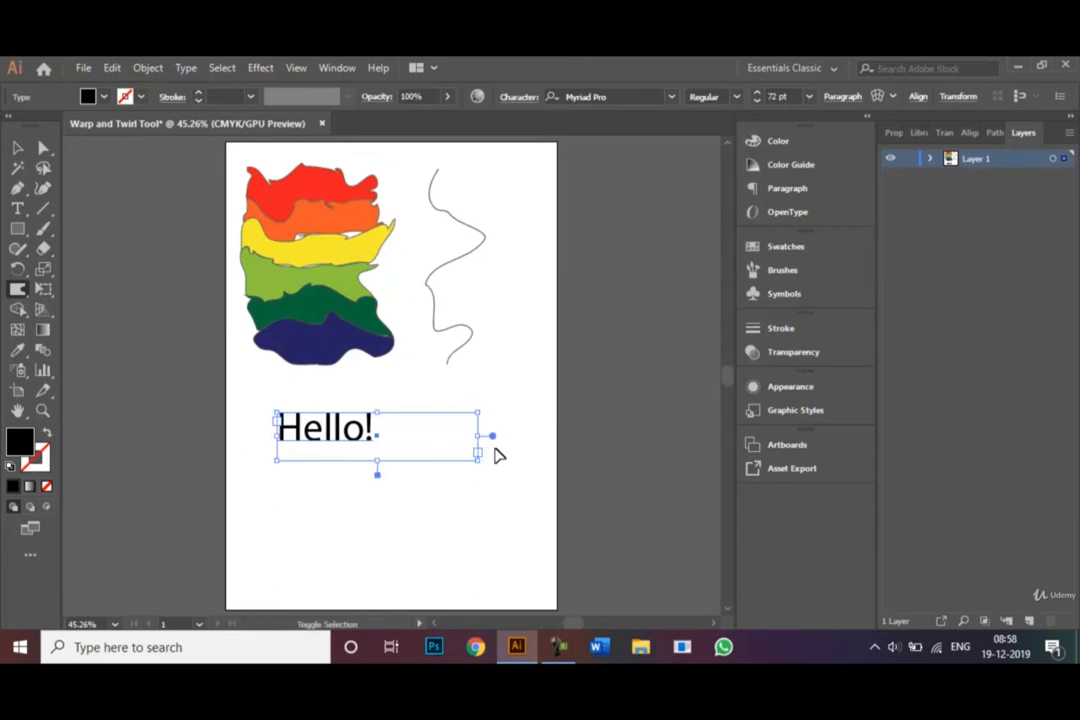
pyautogui.hotkey('ctrl', 'shift', 'o')
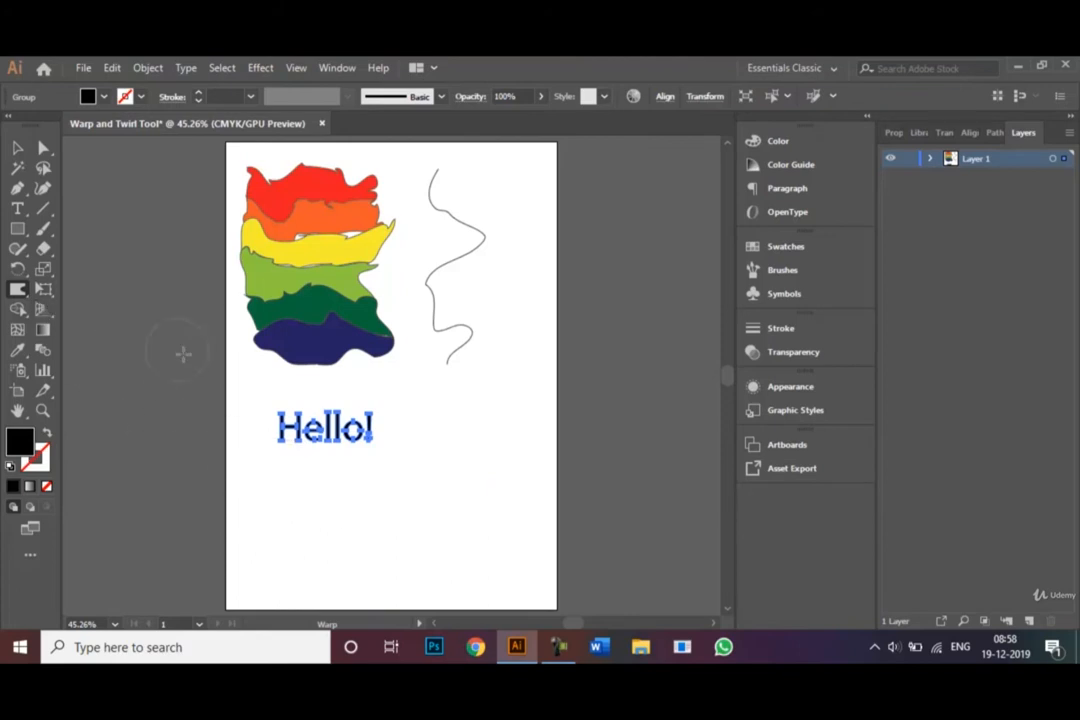
# Step: Set the Warp tool's brush width and height to 2 cm
pyautogui.doubleClick(17, 290)
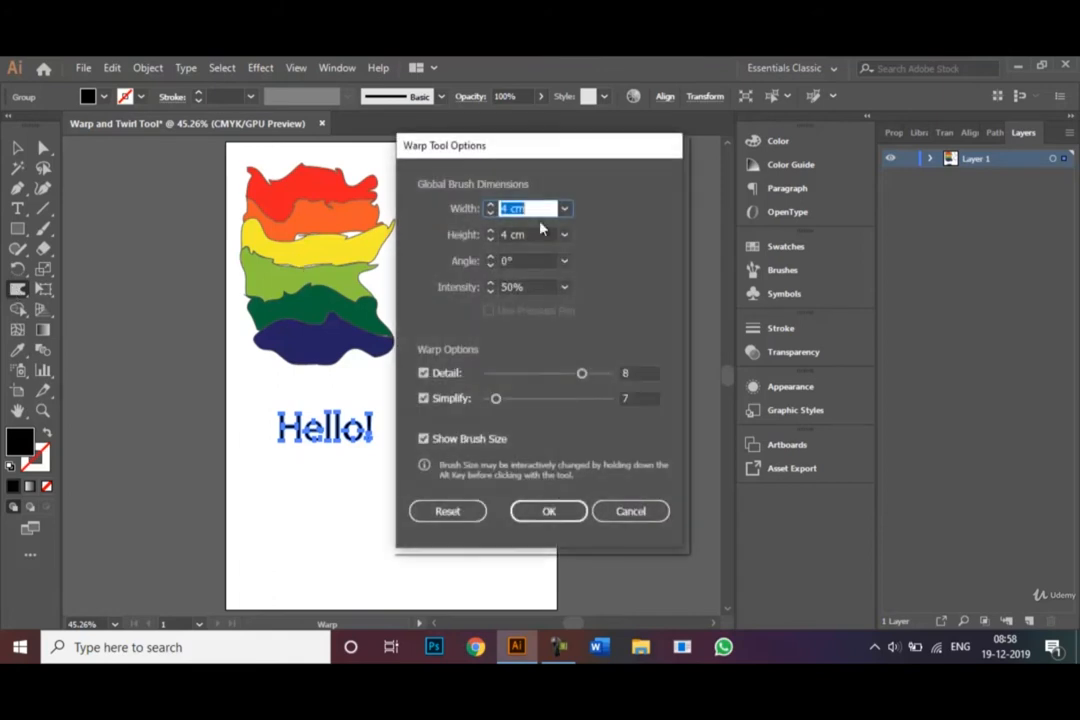
pyautogui.click(507, 207)
pyautogui.click(507, 234)
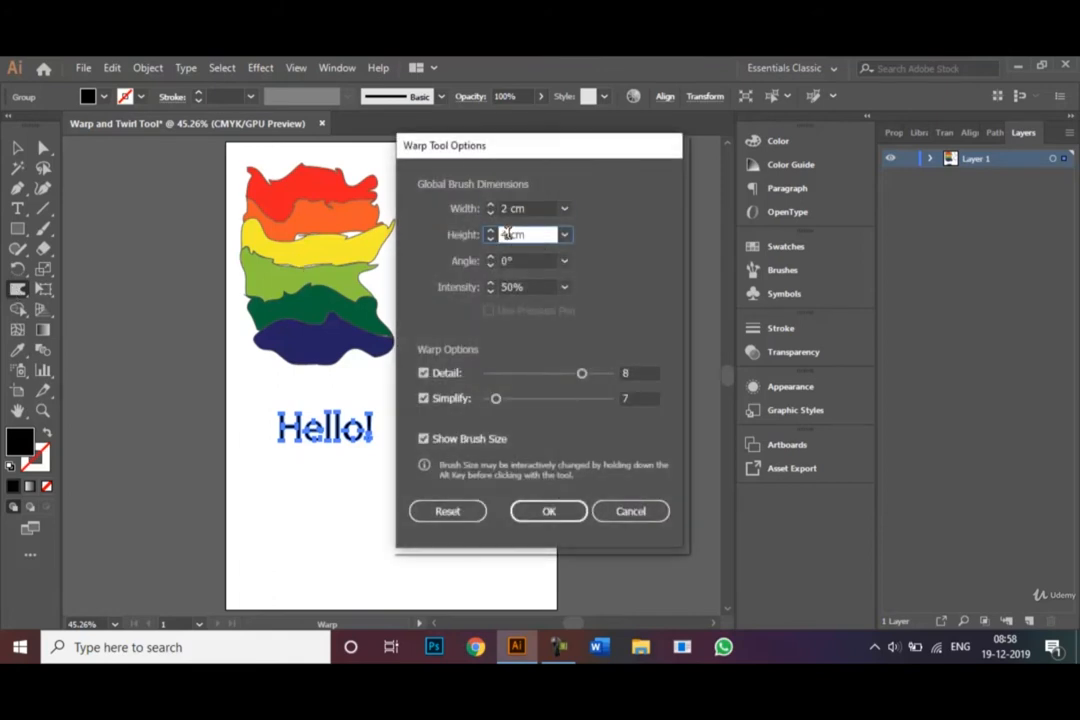
pyautogui.write('2')
pyautogui.click(549, 511)
# Step: Distort the outlined "Hello!" letters into curved, flowing shapes with the Warp tool and deselect them
pyautogui.press('v')
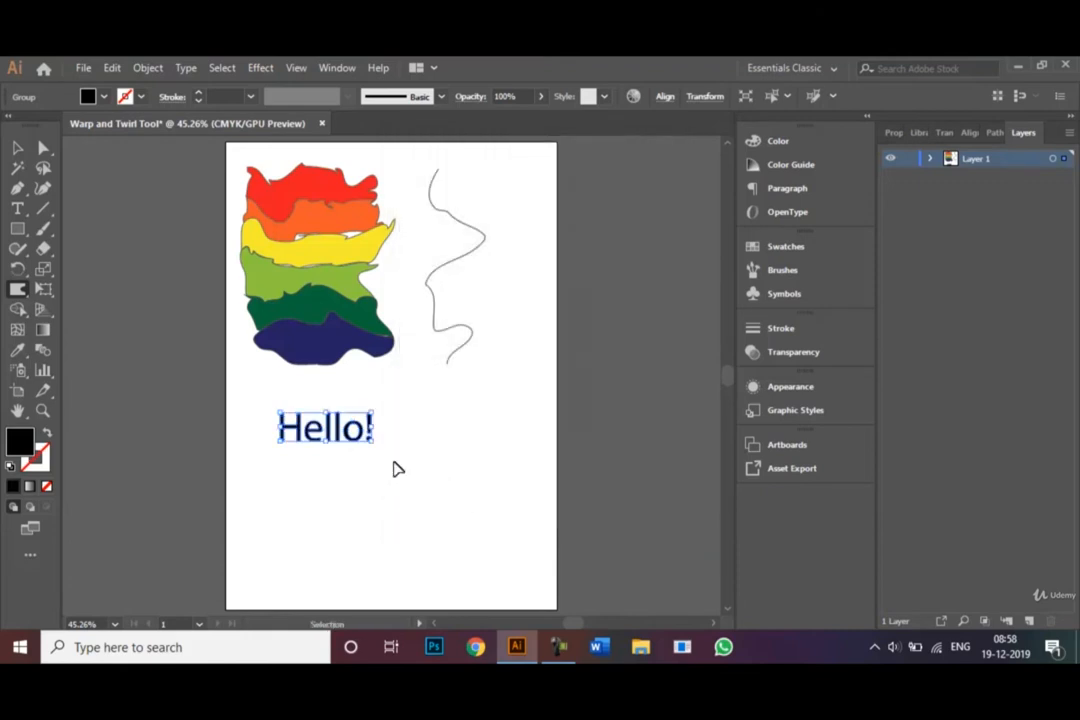
pyautogui.hotkey('ctrl', '1')
pyautogui.hotkey('shift', 'r')
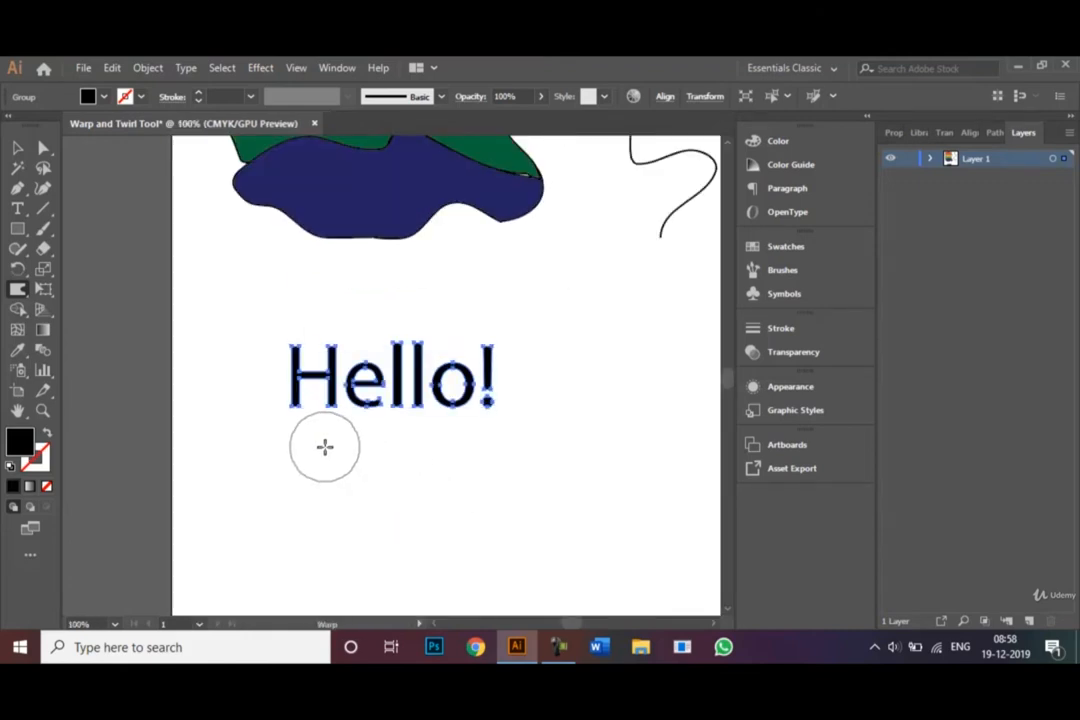
pyautogui.moveTo(325, 447)
pyautogui.mouseDown()
pyautogui.moveTo(362, 343)
pyautogui.moveTo(396, 327)
pyautogui.moveTo(414, 343)
pyautogui.moveTo(414, 439)
pyautogui.moveTo(429, 461)
pyautogui.moveTo(478, 438)
pyautogui.moveTo(483, 352)
pyautogui.moveTo(427, 340)
pyautogui.moveTo(249, 370)
pyautogui.moveTo(239, 388)
pyautogui.moveTo(251, 410)
pyautogui.moveTo(320, 413)
pyautogui.moveTo(497, 386)
pyautogui.moveTo(529, 376)
pyautogui.moveTo(526, 333)
pyautogui.mouseUp()
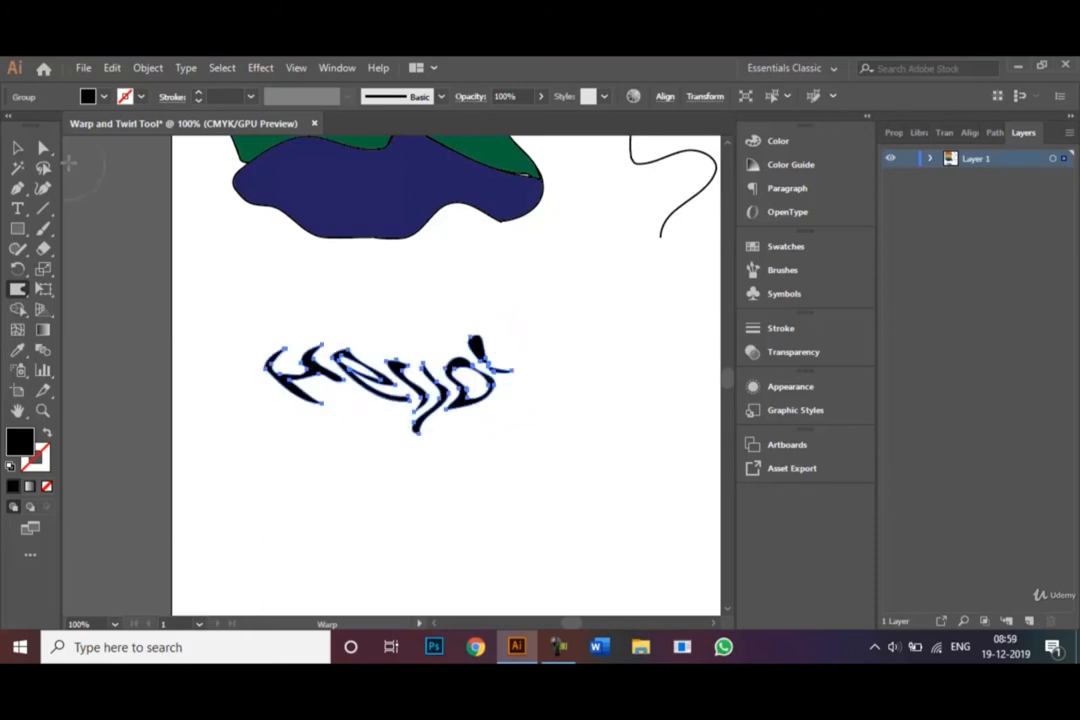
pyautogui.click(17, 147)
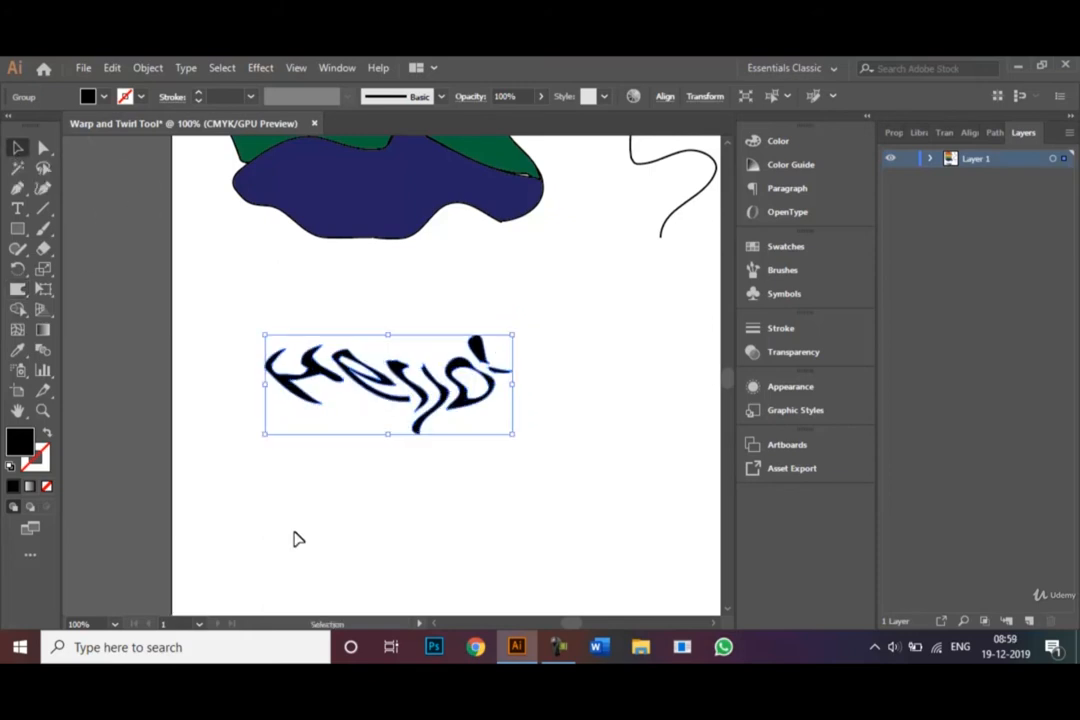
pyautogui.click(406, 526)
pyautogui.hotkey('ctrl', '0')
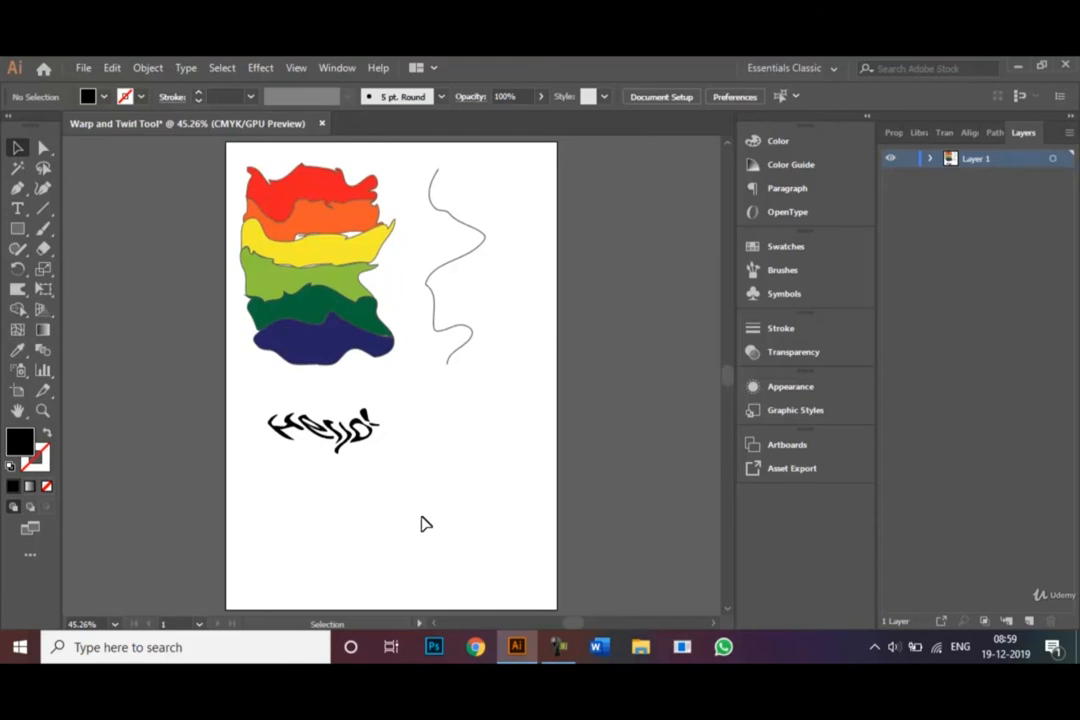
# Step: Undo the text, line and bar edits back to the unwarped bars, straight line and small live "Hello!" text
pyautogui.hotkey('ctrl', 'z')
pyautogui.hotkey('ctrl', 'z')
pyautogui.hotkey('ctrl', 'z')
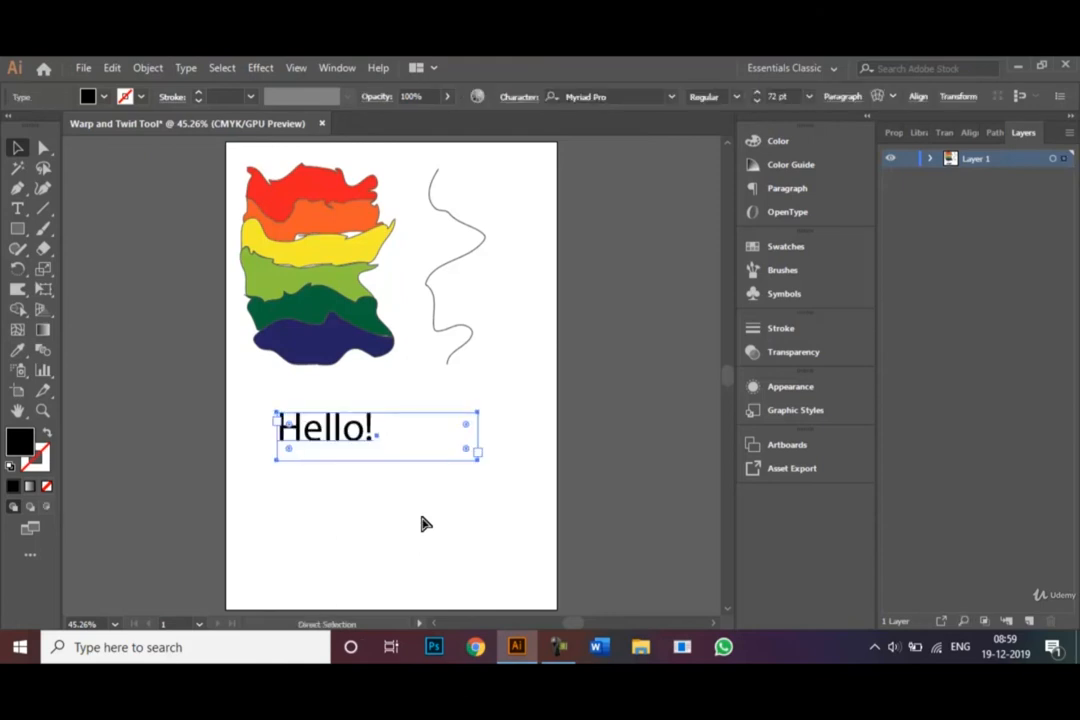
pyautogui.hotkey('ctrl', 'z')
pyautogui.hotkey('ctrl', 'z')
pyautogui.hotkey('ctrl', 'z')
pyautogui.hotkey('ctrl', 'z')
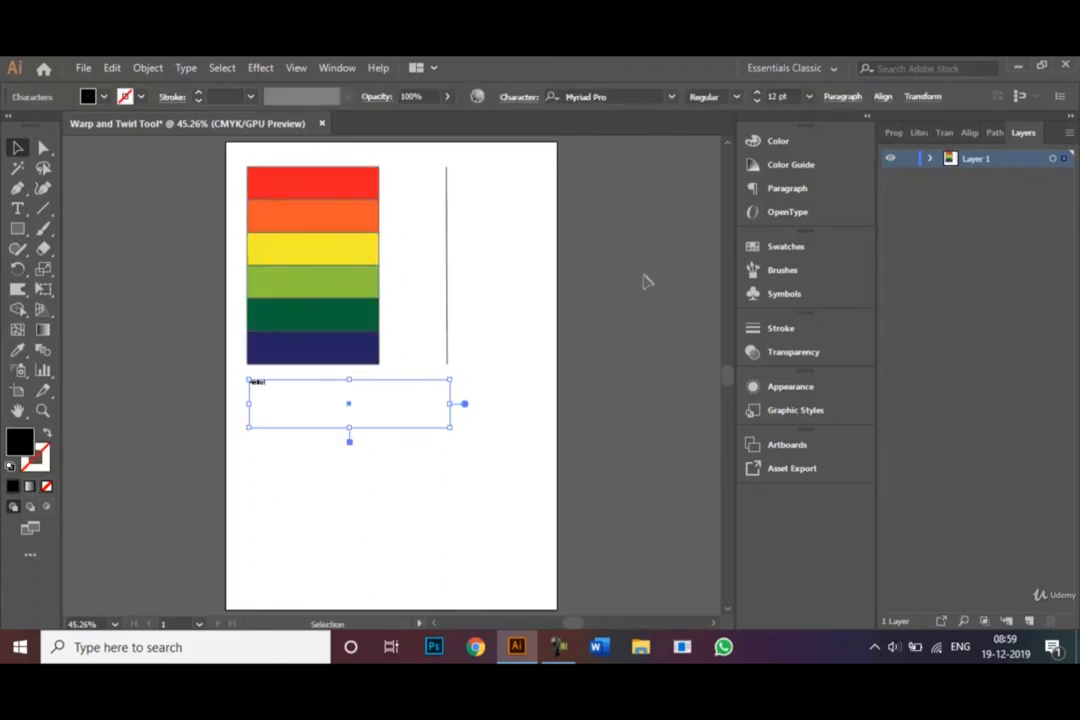
# Step: Set the font size of the restored "Hello!" text to 72 pt and deselect it
pyautogui.click(810, 96)
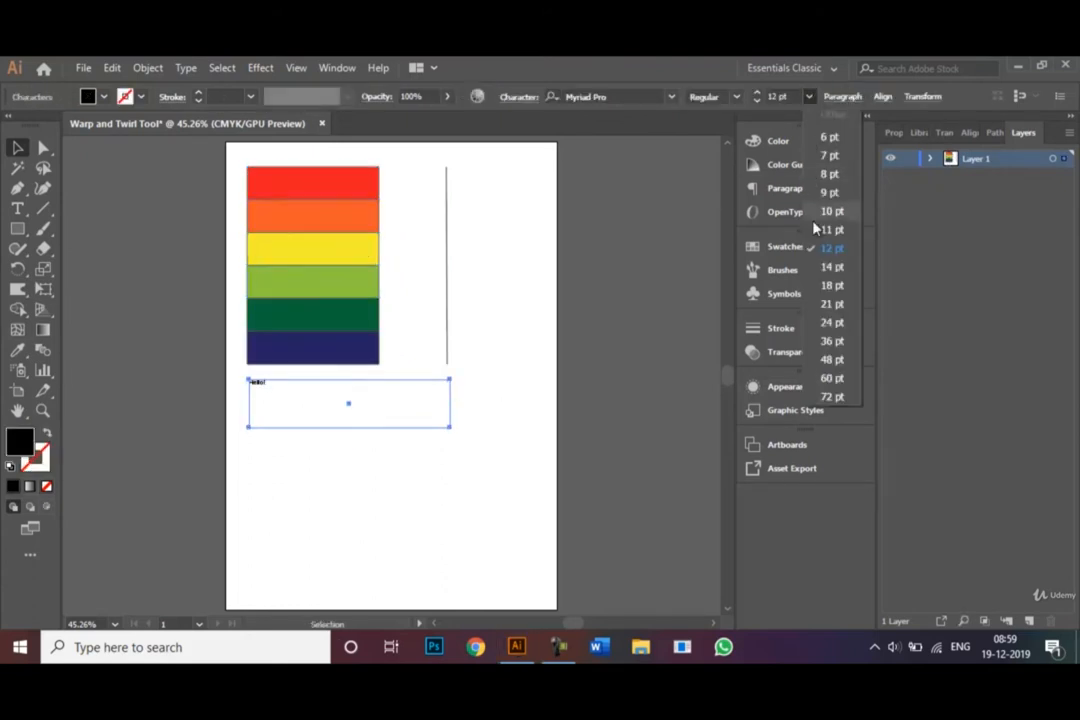
pyautogui.click(834, 398)
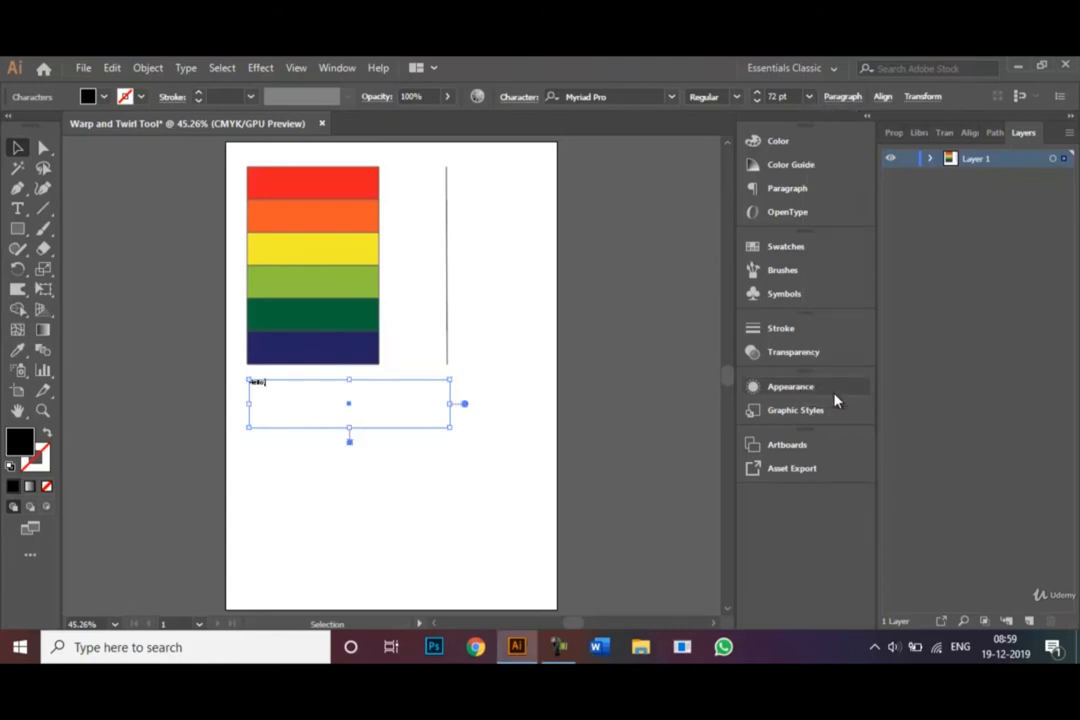
pyautogui.click(313, 470)
pyautogui.click(261, 390)
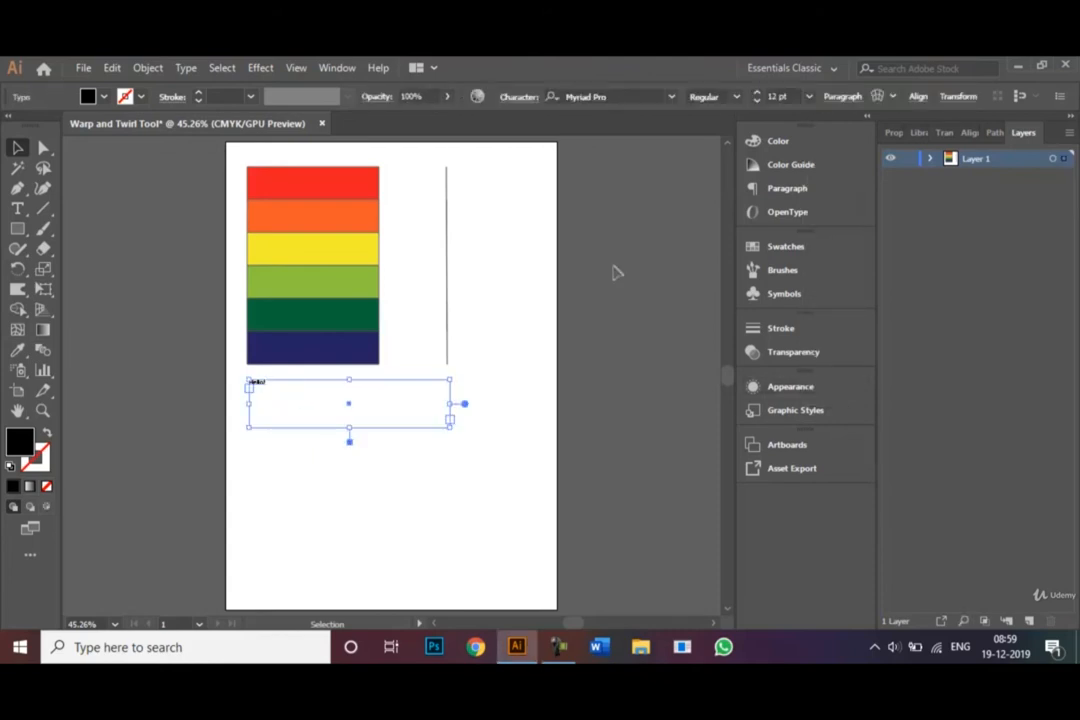
pyautogui.click(810, 96)
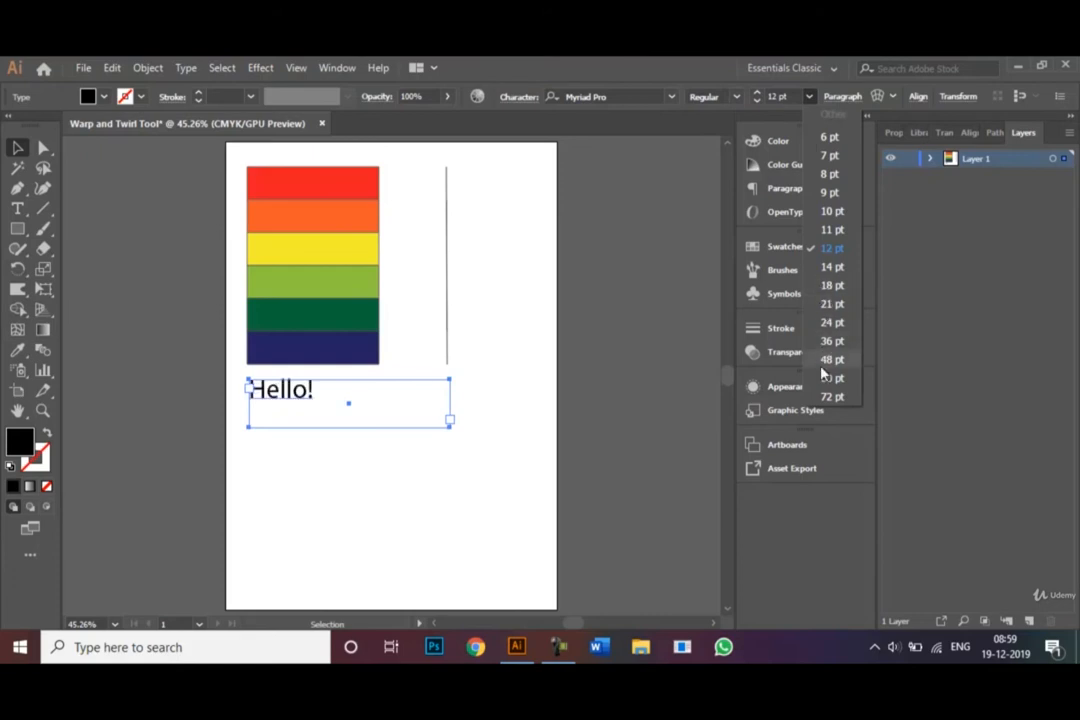
pyautogui.click(829, 398)
pyautogui.click(422, 509)
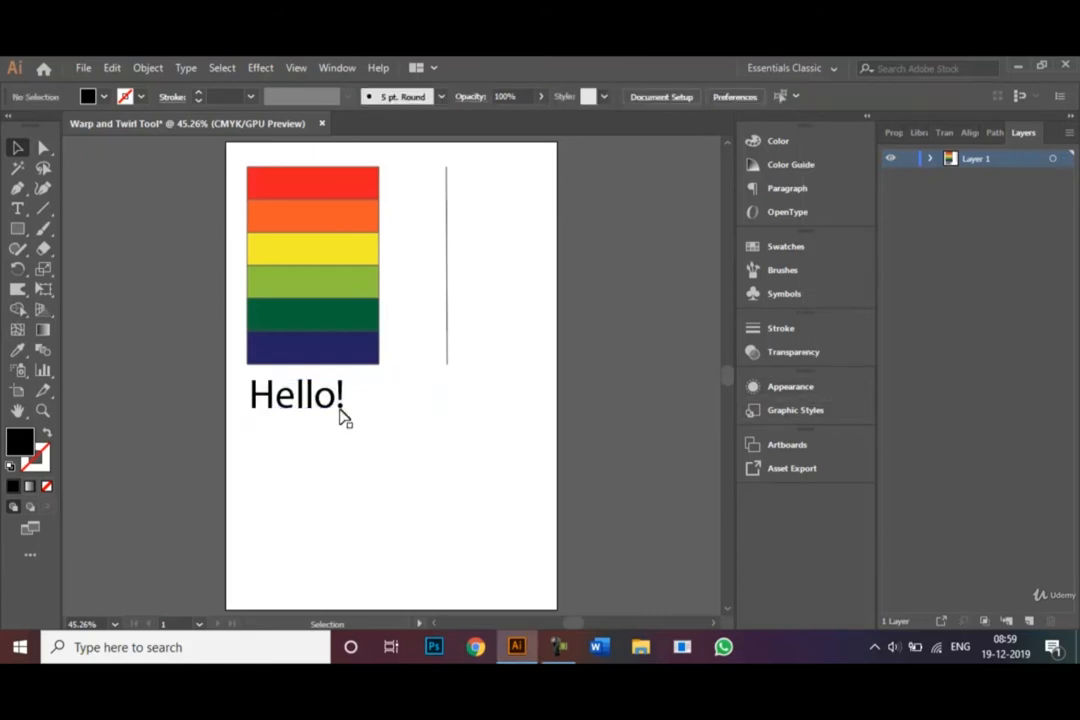
# Step: Select only the six coloured bars, swirl their edges into each other with Twirl tool strokes, and deselect them
pyautogui.moveTo(239, 158); pyautogui.dragTo(398, 381)
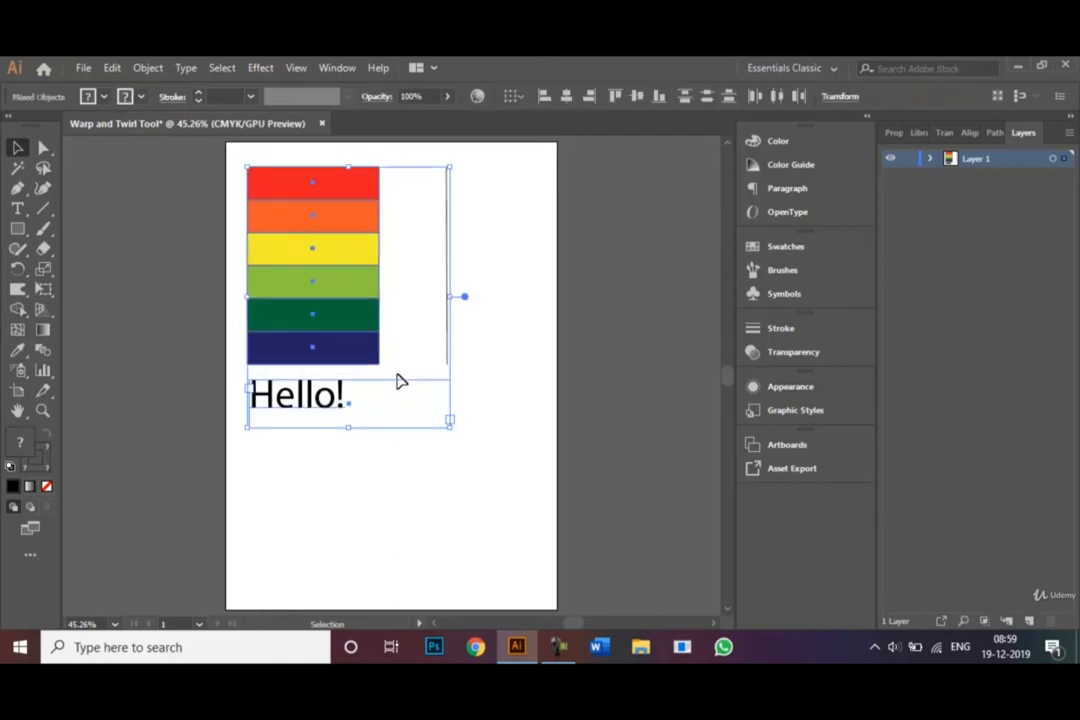
pyautogui.click(397, 561)
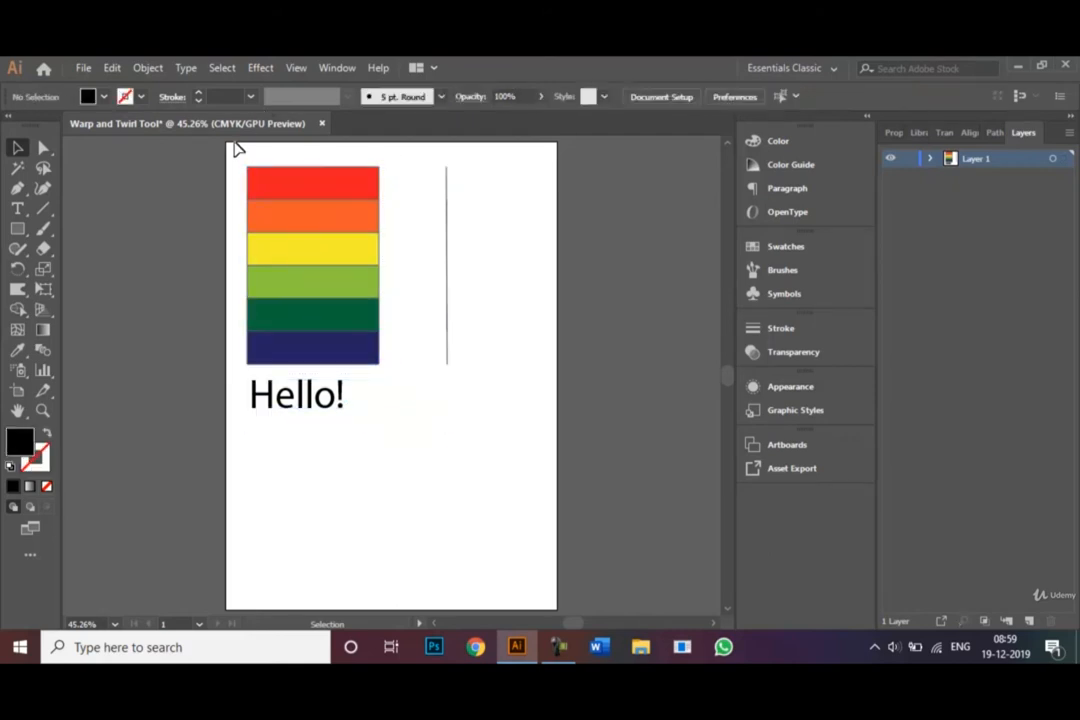
pyautogui.moveTo(238, 160); pyautogui.dragTo(388, 372)
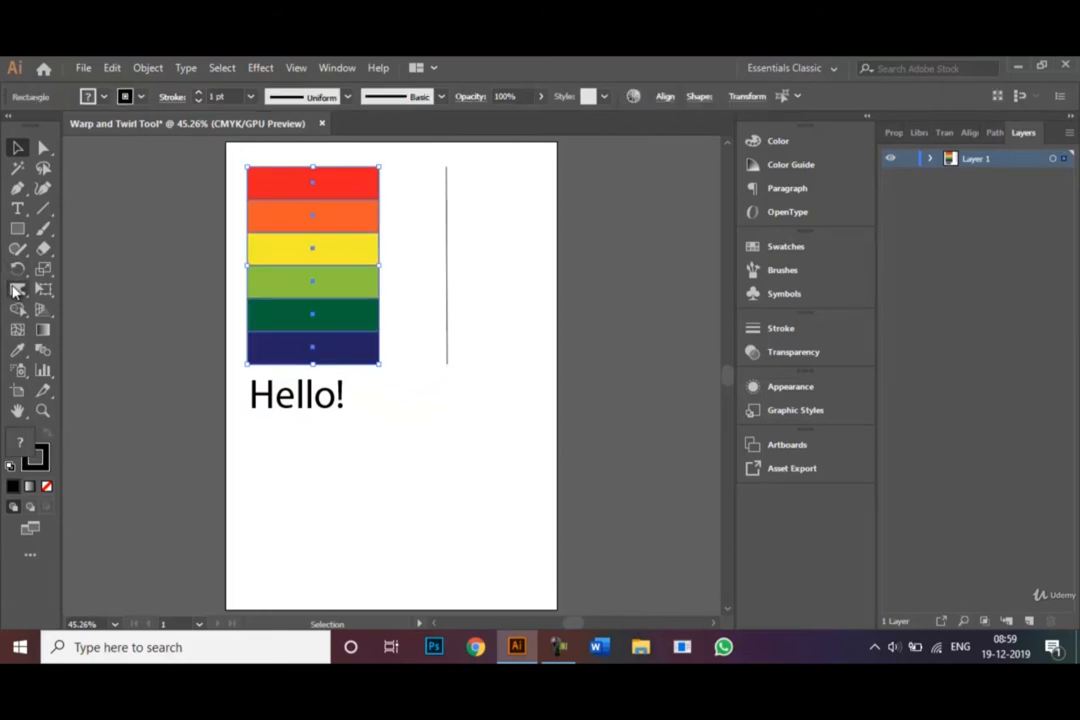
pyautogui.click(16, 289)
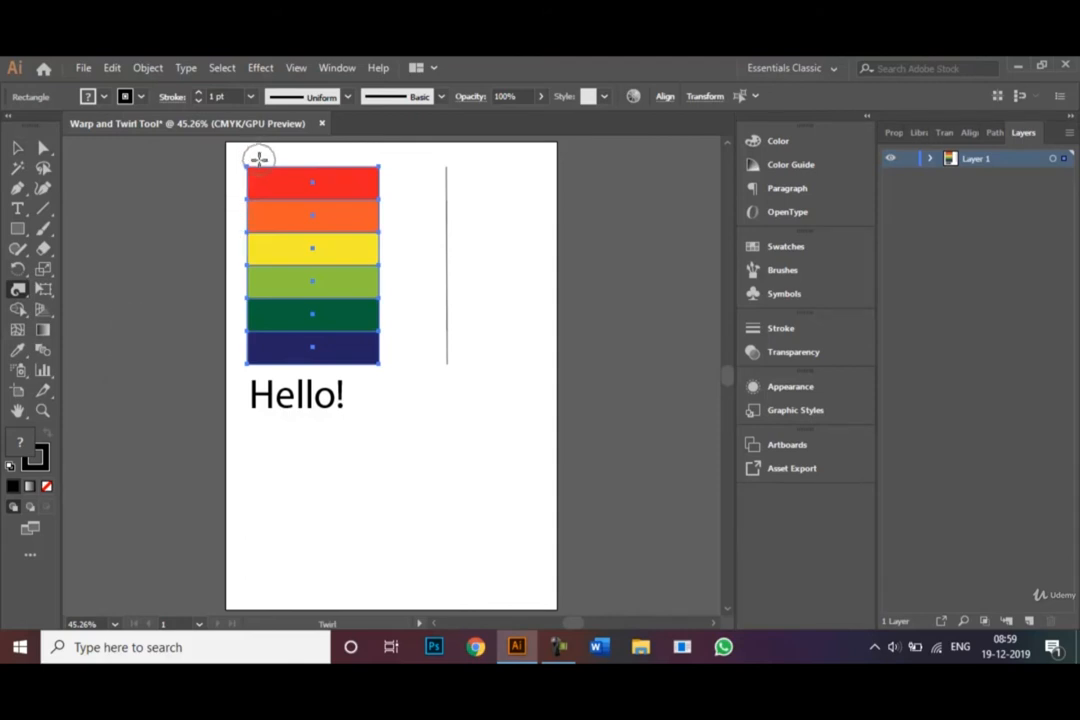
pyautogui.moveTo(260, 160)
pyautogui.mouseDown()
pyautogui.moveTo(285, 281)
pyautogui.moveTo(307, 307)
pyautogui.moveTo(323, 302)
pyautogui.moveTo(339, 268)
pyautogui.moveTo(344, 170)
pyautogui.moveTo(355, 158)
pyautogui.moveTo(378, 175)
pyautogui.moveTo(383, 202)
pyautogui.moveTo(346, 262)
pyautogui.moveTo(320, 270)
pyautogui.moveTo(295, 328)
pyautogui.moveTo(252, 356)
pyautogui.moveTo(274, 366)
pyautogui.moveTo(370, 347)
pyautogui.moveTo(364, 321)
pyautogui.moveTo(331, 308)
pyautogui.moveTo(266, 318)
pyautogui.moveTo(245, 296)
pyautogui.moveTo(246, 242)
pyautogui.mouseUp()
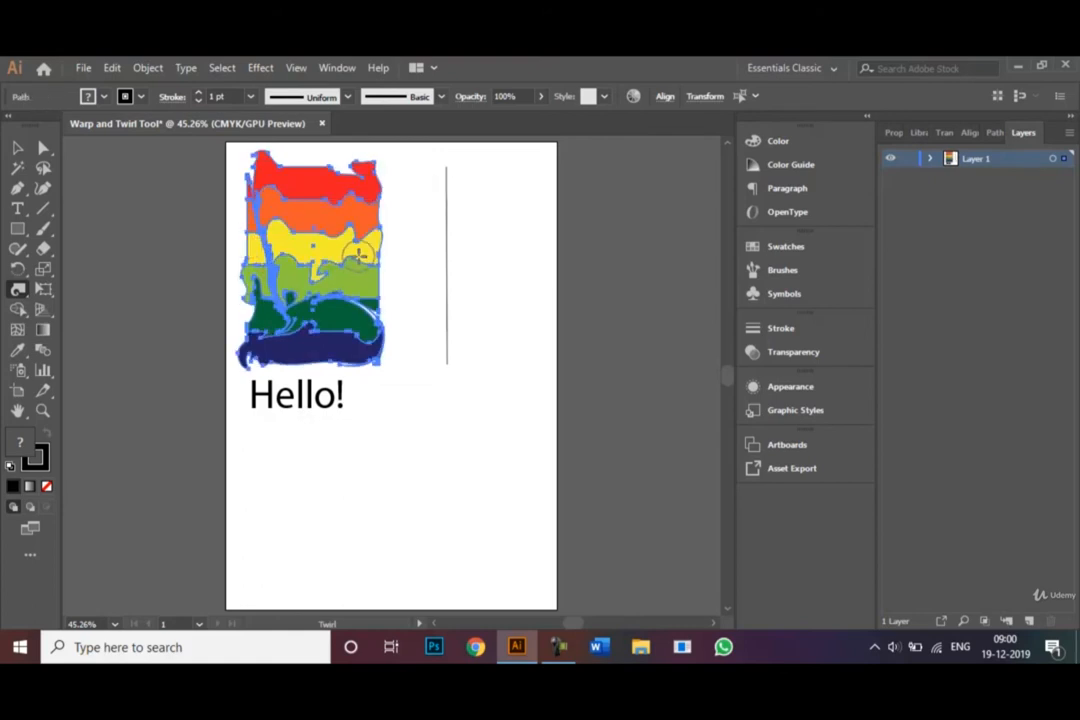
pyautogui.moveTo(361, 255)
pyautogui.mouseDown()
pyautogui.moveTo(297, 158)
pyautogui.moveTo(316, 258)
pyautogui.mouseUp()
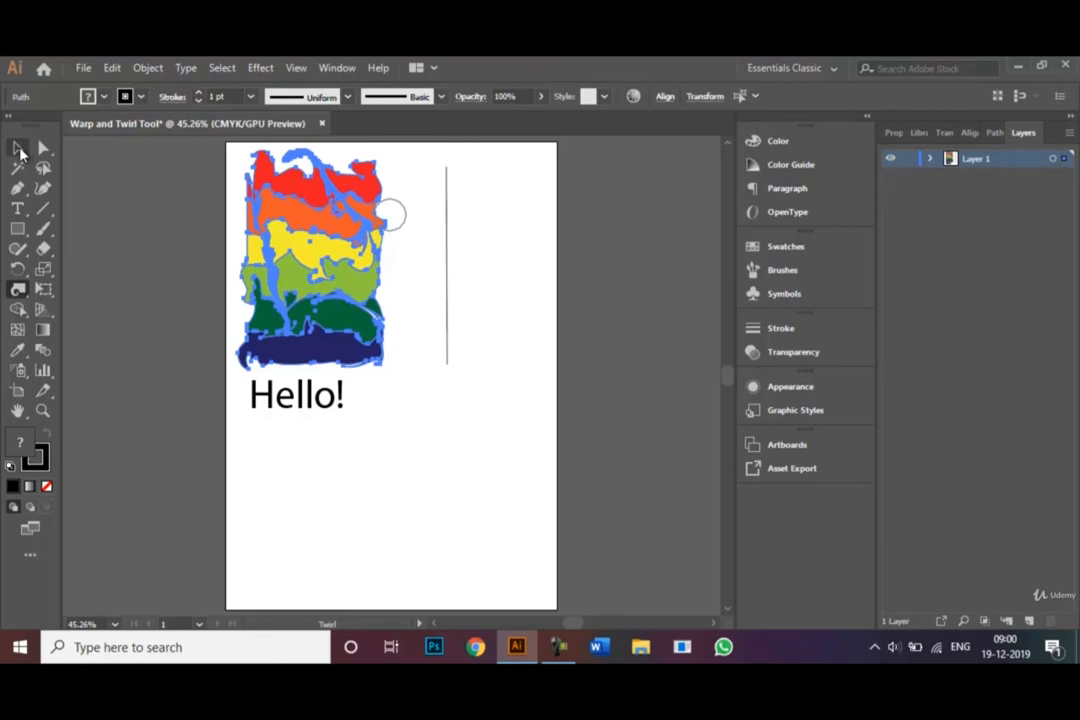
pyautogui.click(19, 148)
pyautogui.click(318, 429)
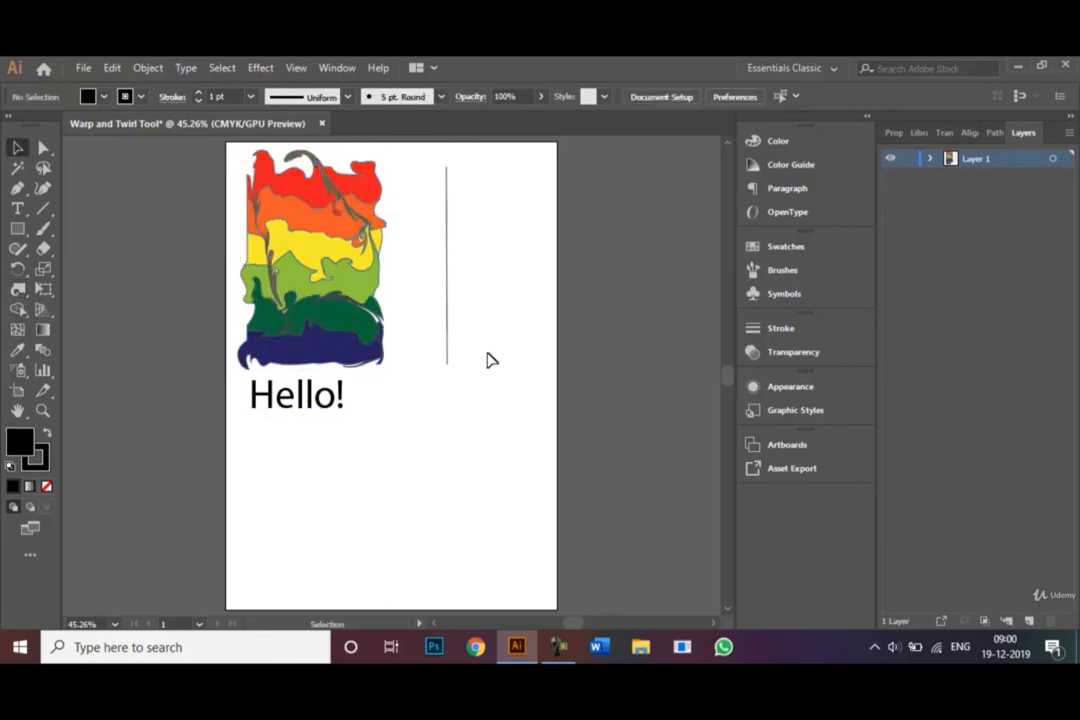
pyautogui.click(290, 275)
pyautogui.click(402, 417)
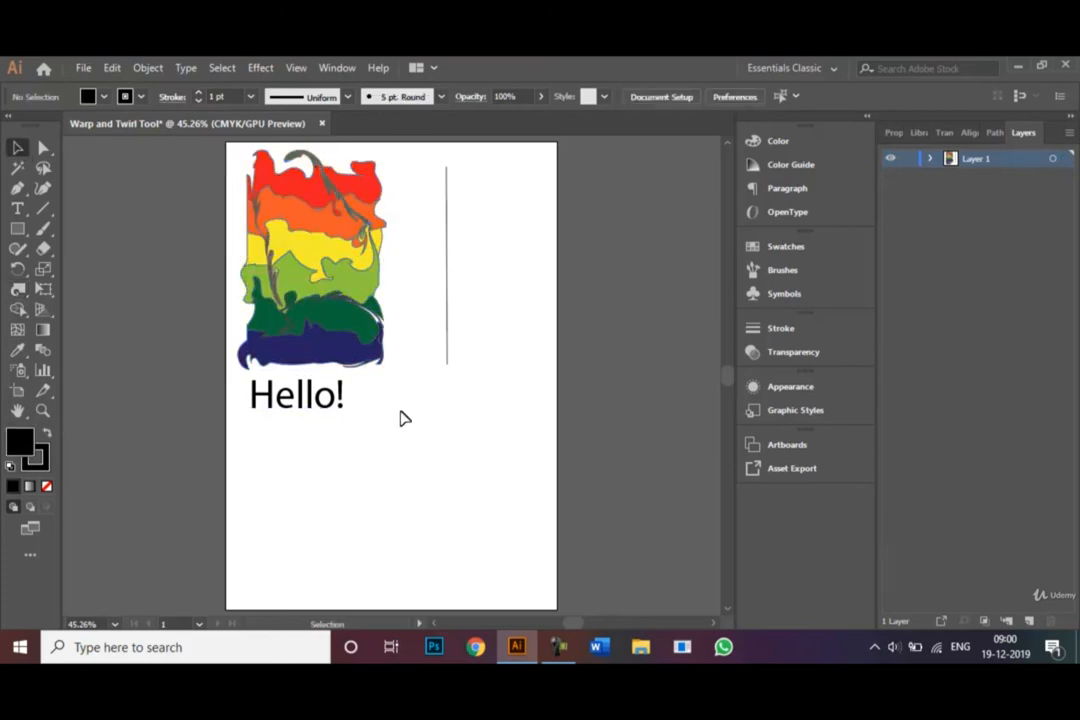
# Step: Select the straight vertical line and twirl it into a column of five evenly spaced spirals with the Twirl tool
pyautogui.click(449, 277)
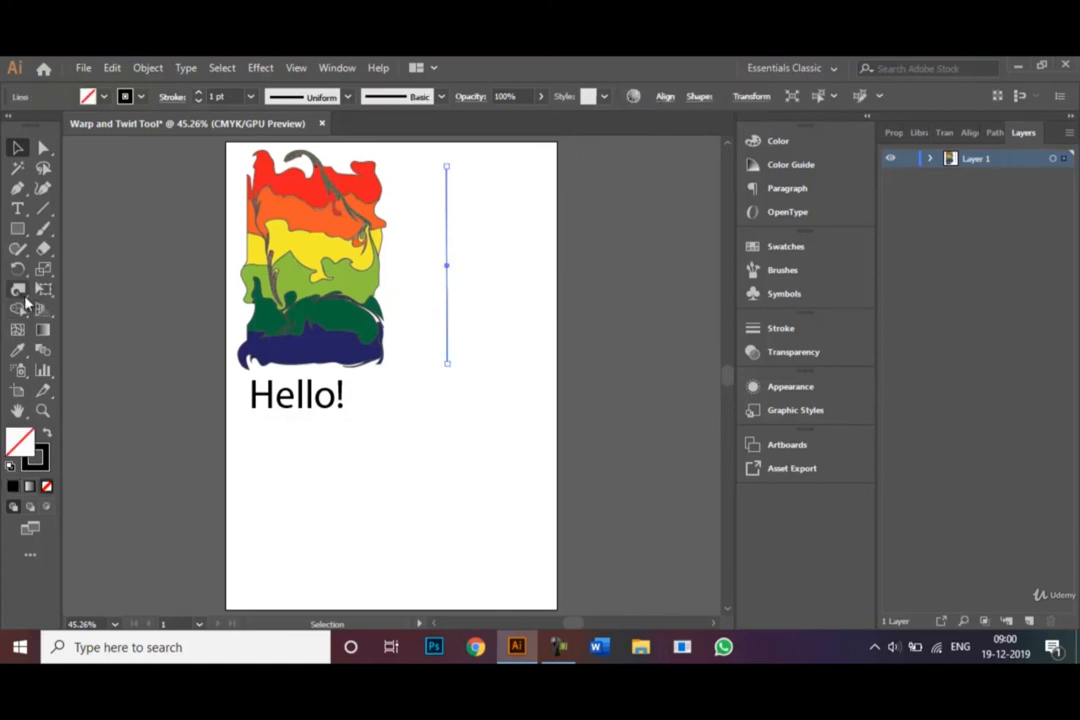
pyautogui.click(18, 289)
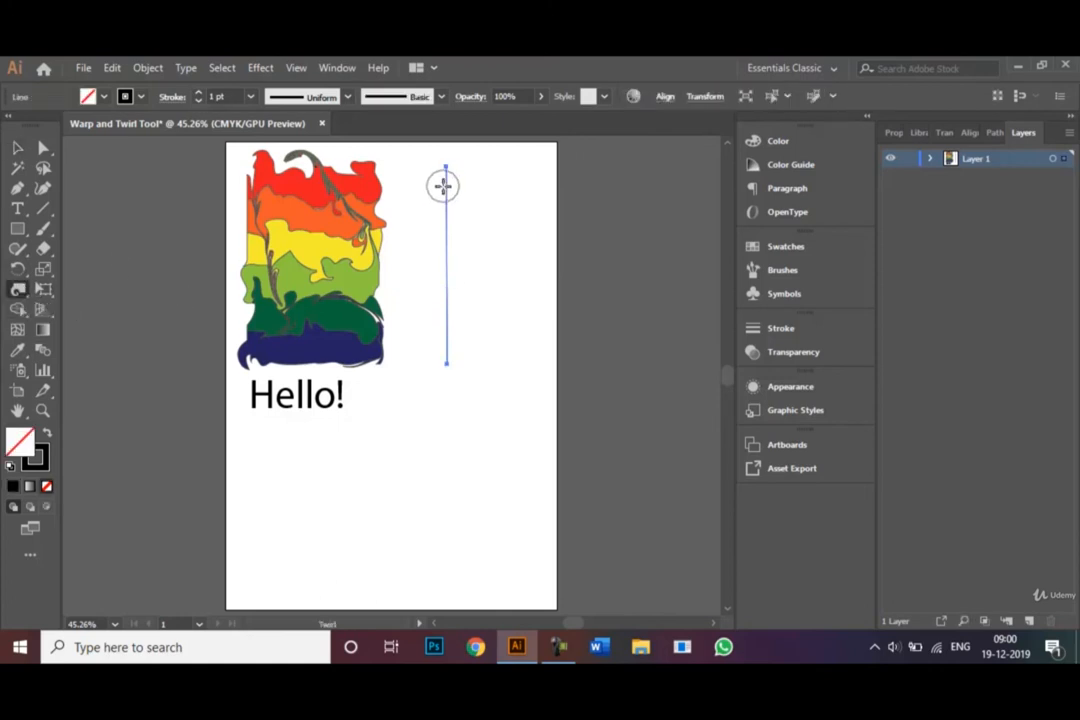
pyautogui.moveTo(446, 177); pyautogui.dragTo(446, 176)
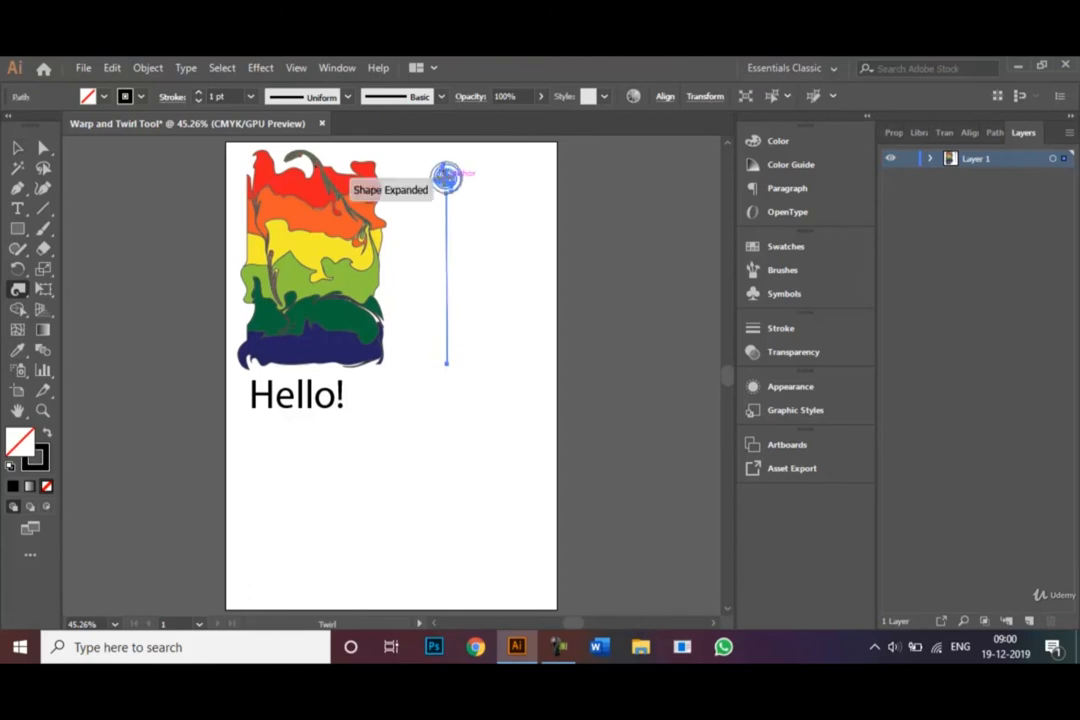
pyautogui.moveTo(446, 252); pyautogui.dragTo(446, 252)
pyautogui.moveTo(446, 336); pyautogui.dragTo(446, 291)
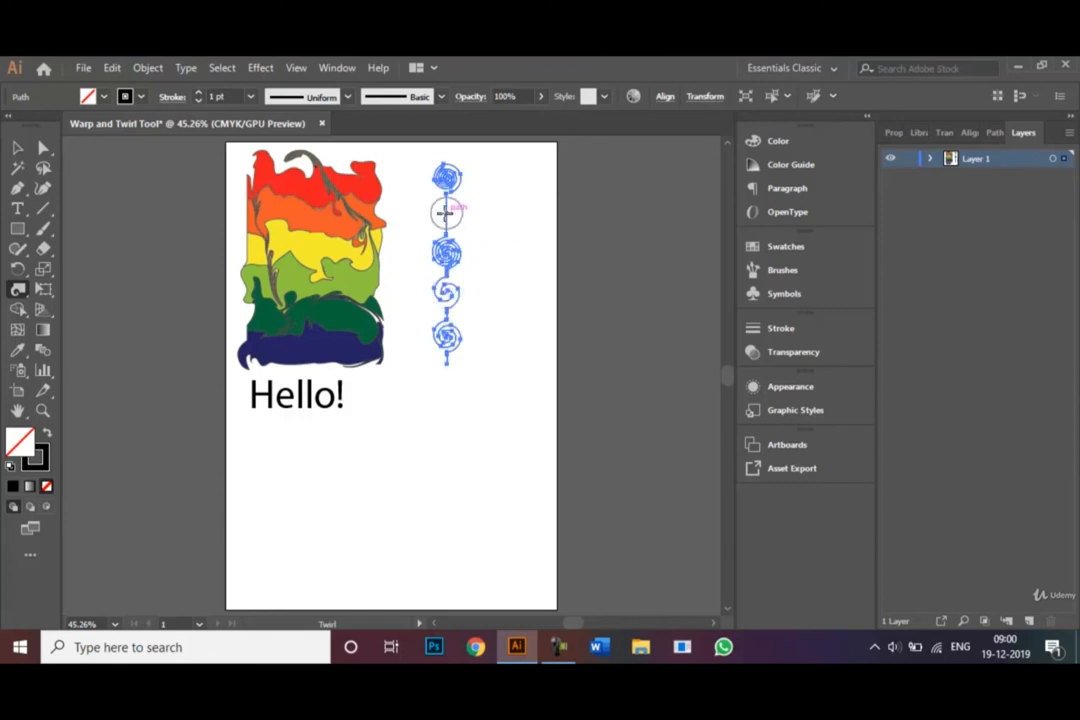
pyautogui.moveTo(446, 212); pyautogui.dragTo(447, 211)
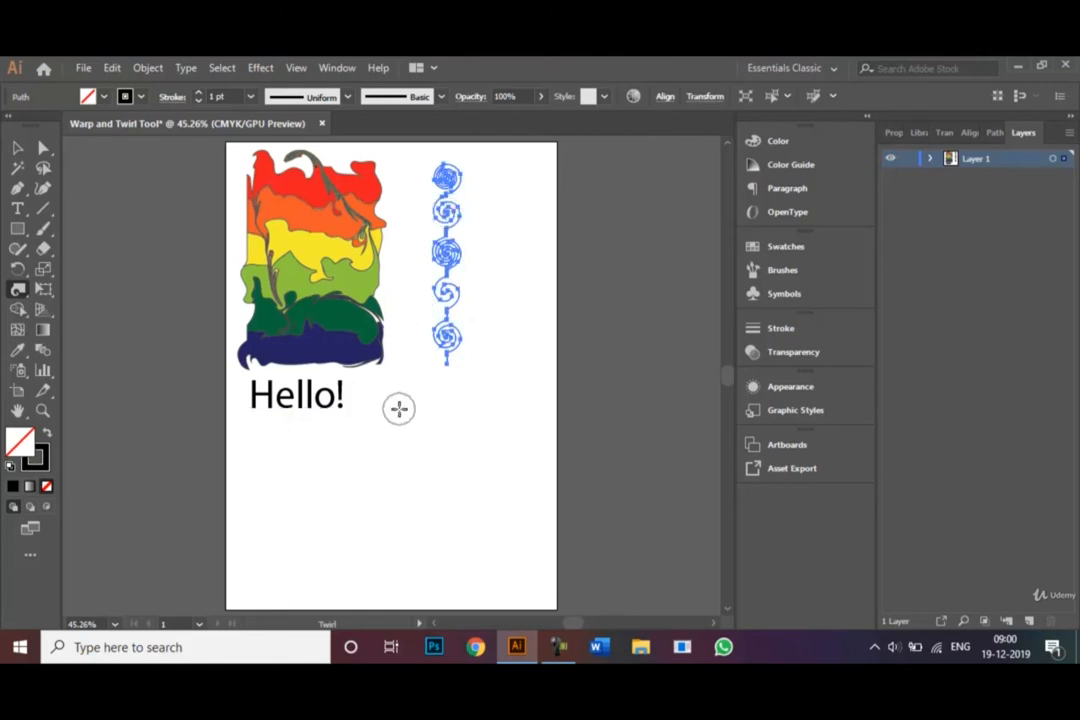
# Step: Move the "Hello!" text down, clear of the coloured bars, and deselect it
pyautogui.click(17, 147)
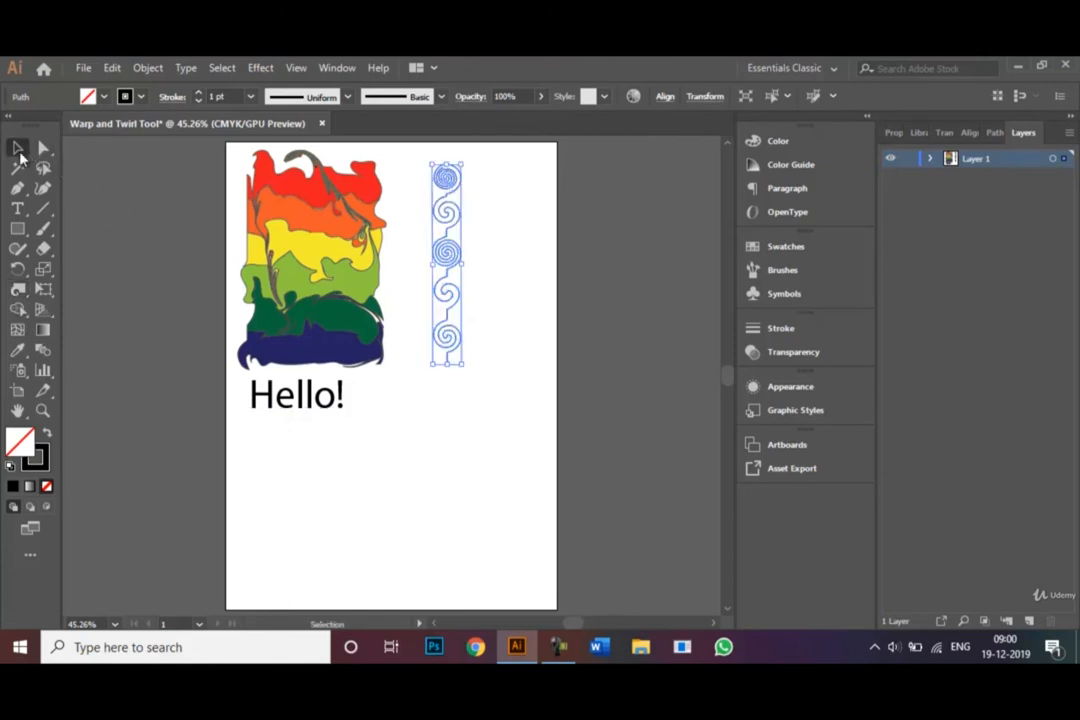
pyautogui.click(283, 411)
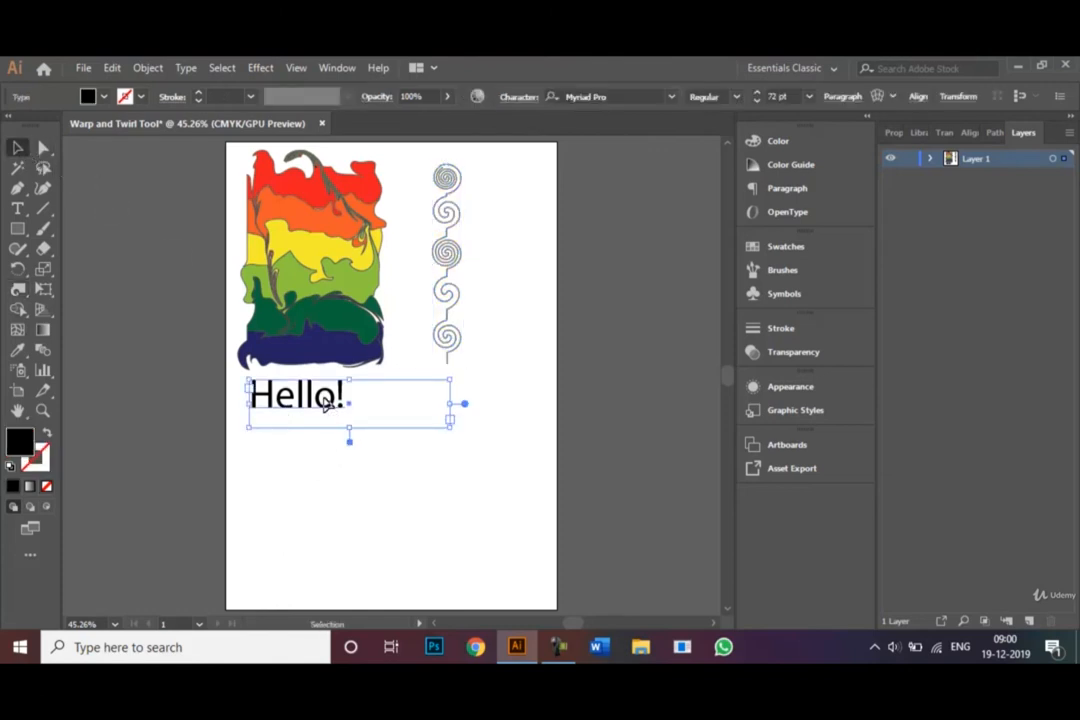
pyautogui.moveTo(325, 403); pyautogui.dragTo(346, 453)
pyautogui.click(333, 516)
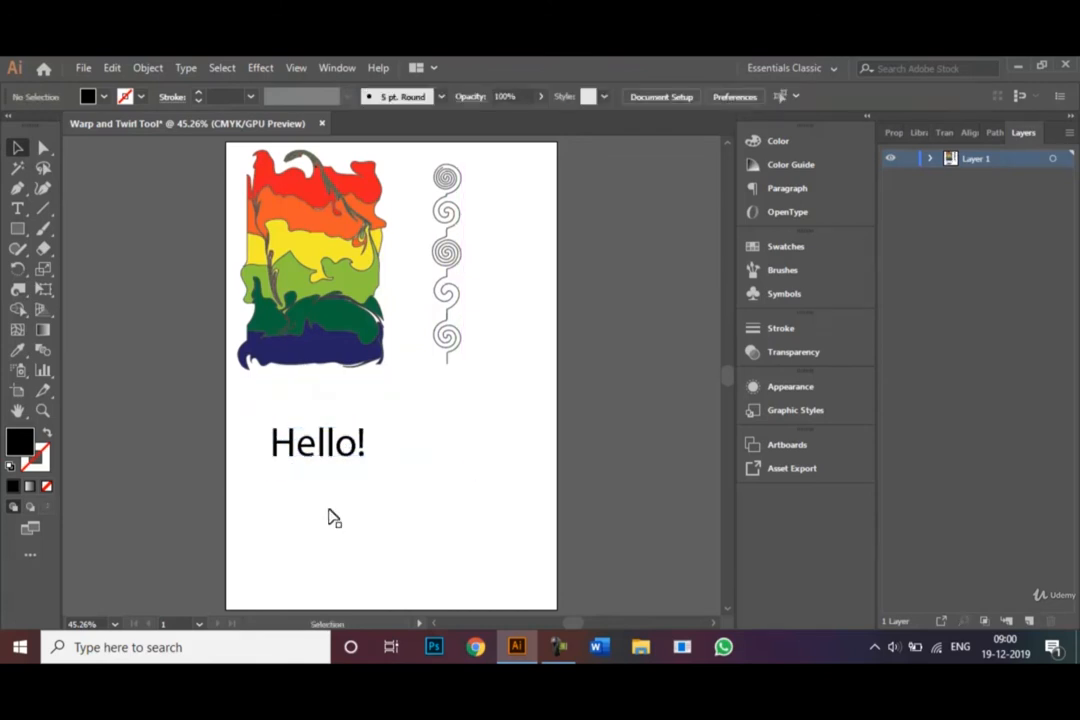
# Step: Try the Twirl tool on the live "Hello!" text, dismiss the warning, and convert the text to outlines
pyautogui.click(326, 458)
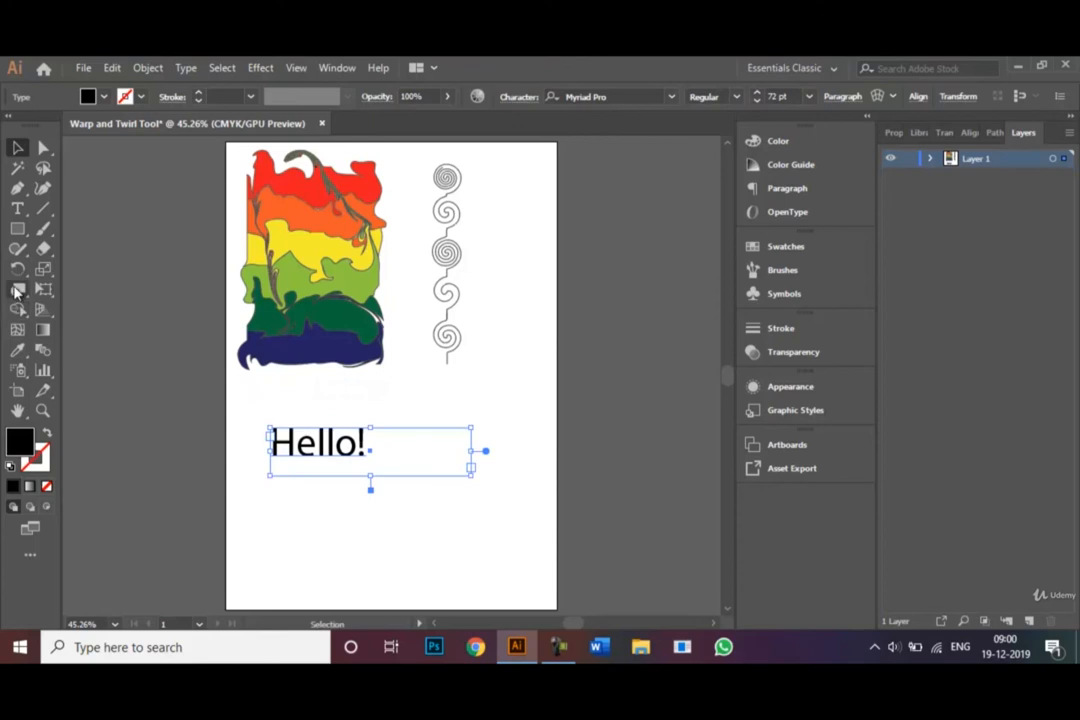
pyautogui.click(17, 290)
pyautogui.click(328, 450)
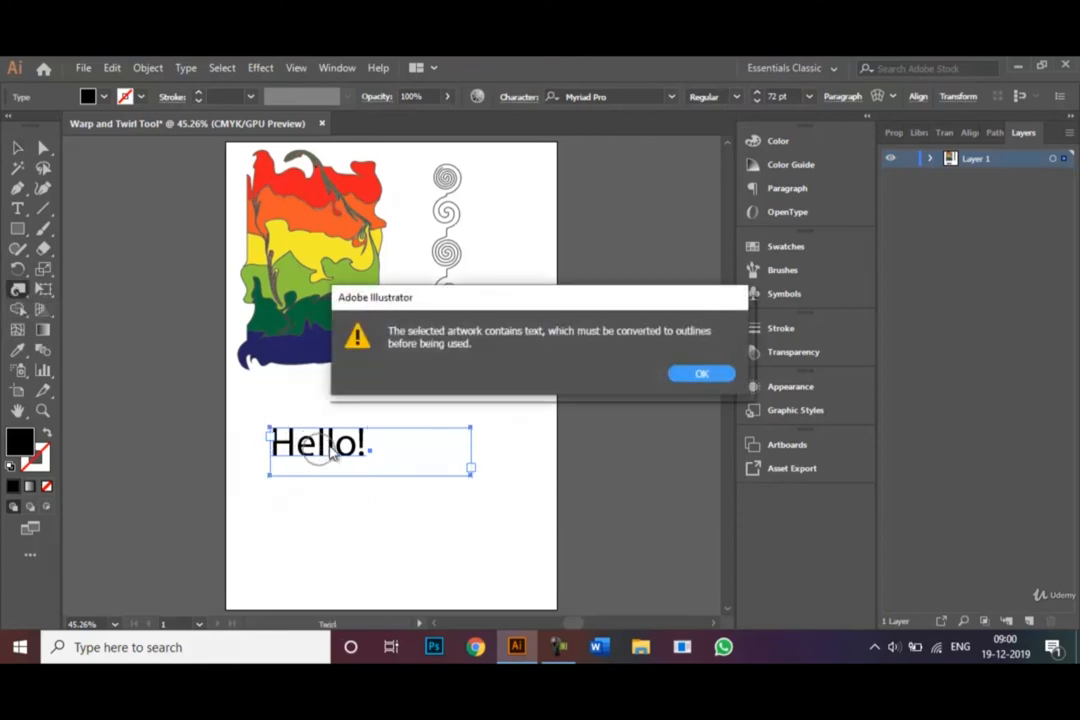
pyautogui.click(700, 373)
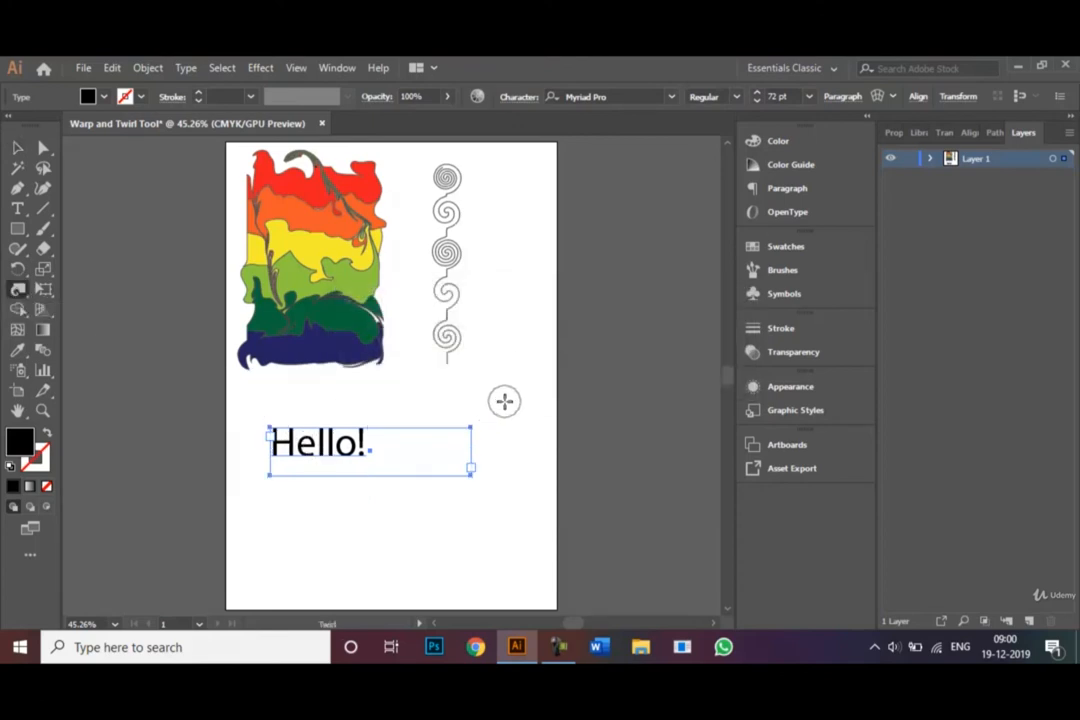
pyautogui.press('ctrl')
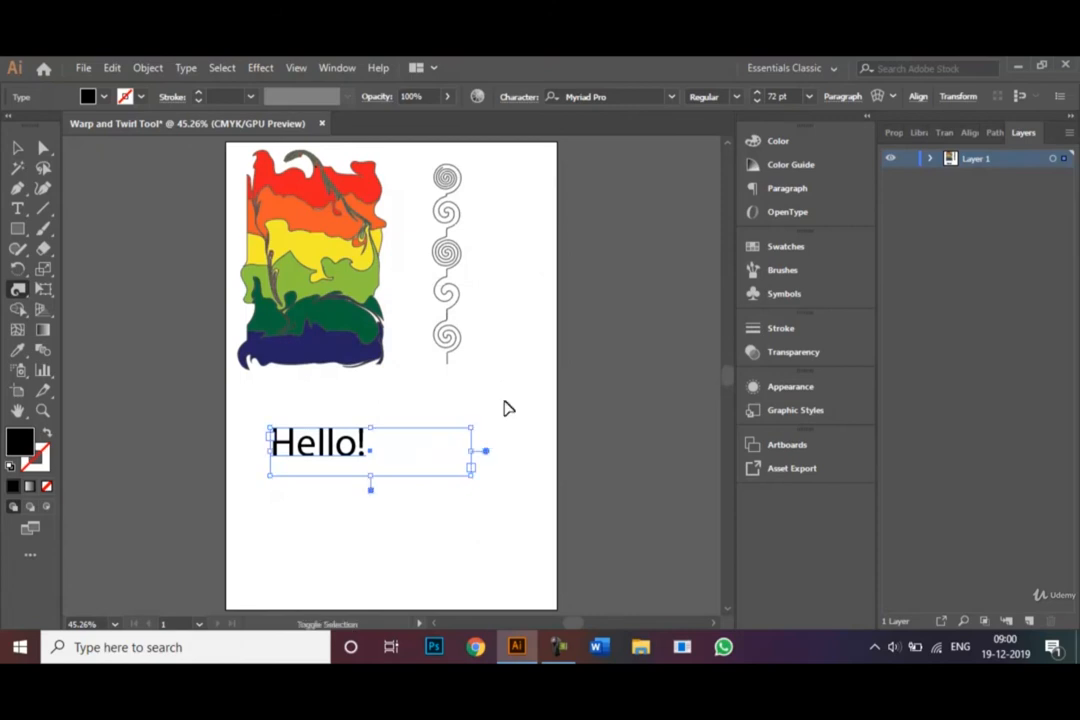
pyautogui.hotkey('ctrl', 'shift', 'o')
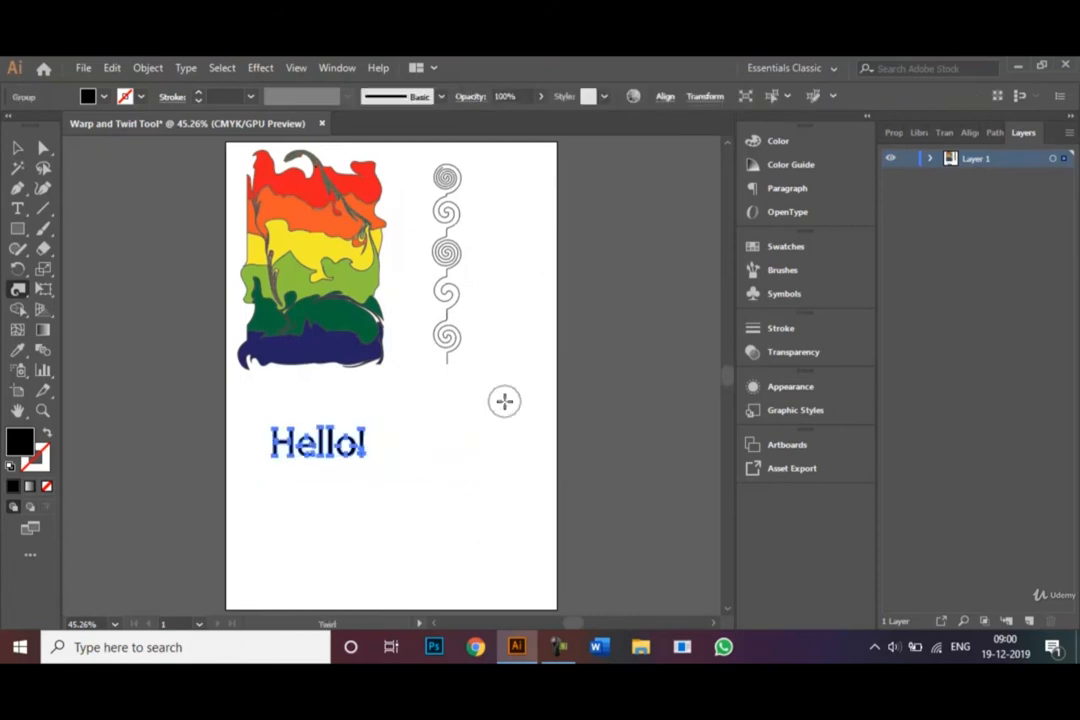
# Step: Distort the outlined "Hello!" letters, including the exclamation mark, into swirling shapes with Twirl tool strokes
pyautogui.hotkey('ctrl', '+')
pyautogui.hotkey('ctrl', '+')
pyautogui.hotkey('ctrl', '+')
pyautogui.hotkey('ctrl', '+')
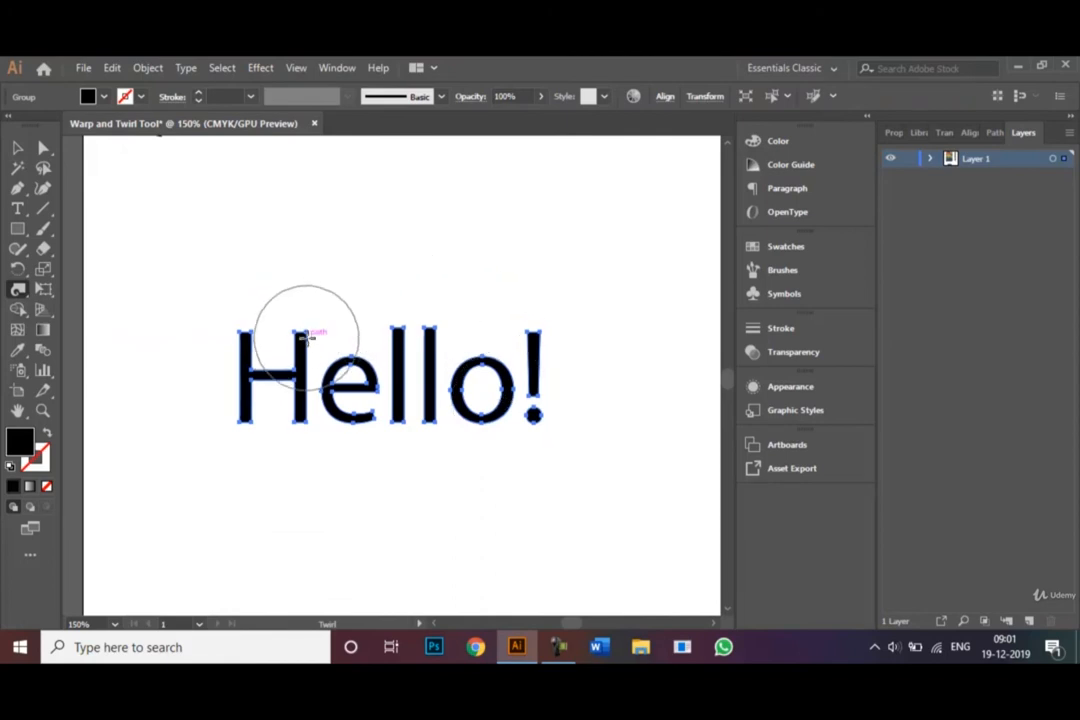
pyautogui.moveTo(302, 332)
pyautogui.mouseDown()
pyautogui.moveTo(247, 373)
pyautogui.moveTo(302, 395)
pyautogui.moveTo(348, 392)
pyautogui.mouseUp()
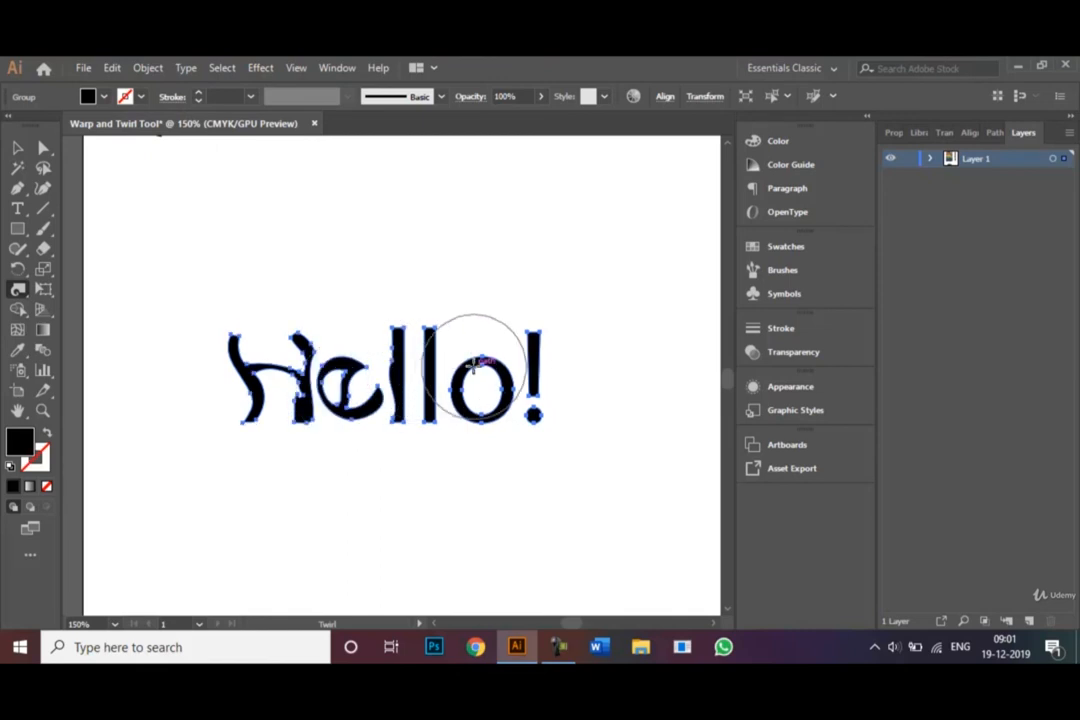
pyautogui.moveTo(540, 376); pyautogui.dragTo(528, 366)
pyautogui.moveTo(408, 355)
pyautogui.mouseDown()
pyautogui.moveTo(393, 335)
pyautogui.moveTo(404, 428)
pyautogui.moveTo(427, 417)
pyautogui.moveTo(456, 426)
pyautogui.moveTo(564, 415)
pyautogui.moveTo(540, 418)
pyautogui.mouseUp()
pyautogui.moveTo(228, 355); pyautogui.dragTo(232, 352)
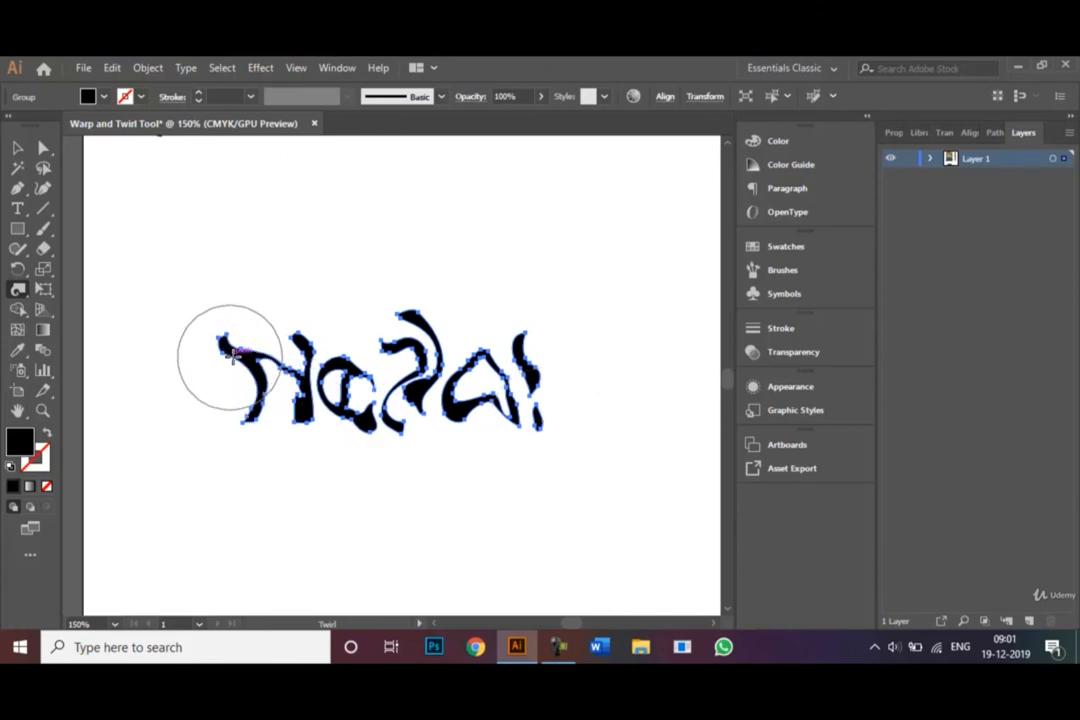
# Step: Enlarge the twirled "Hello!" lettering, stretching it more in height than in width, deselect it and show the whole artboard
pyautogui.click(17, 149)
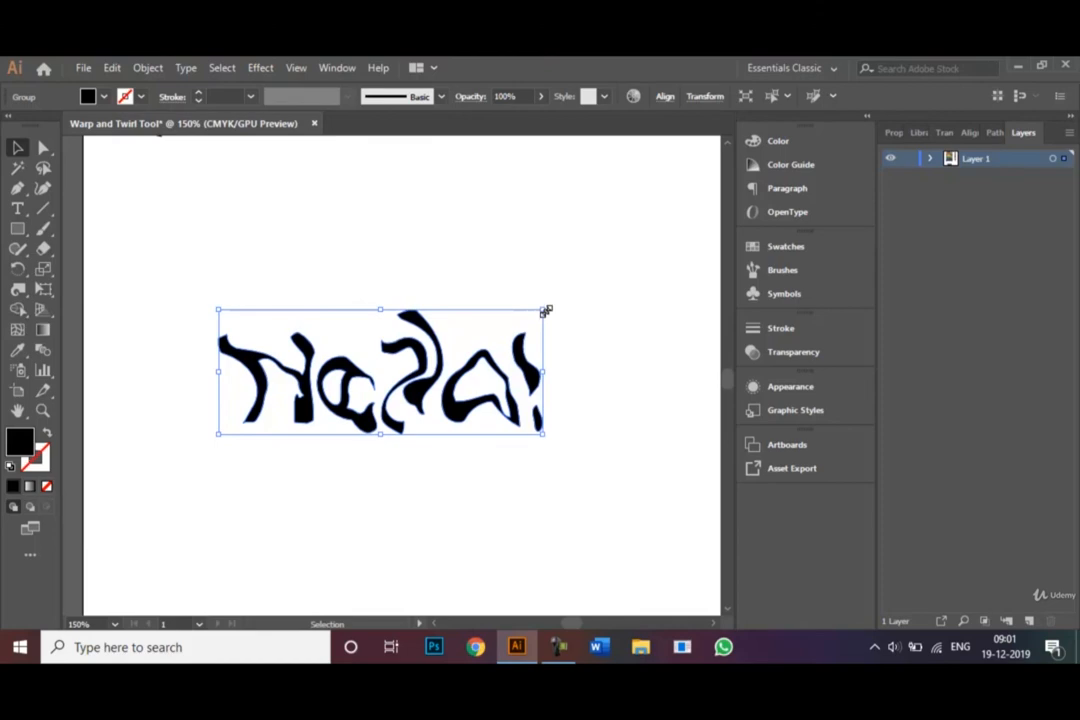
pyautogui.moveTo(545, 311); pyautogui.dragTo(652, 211)
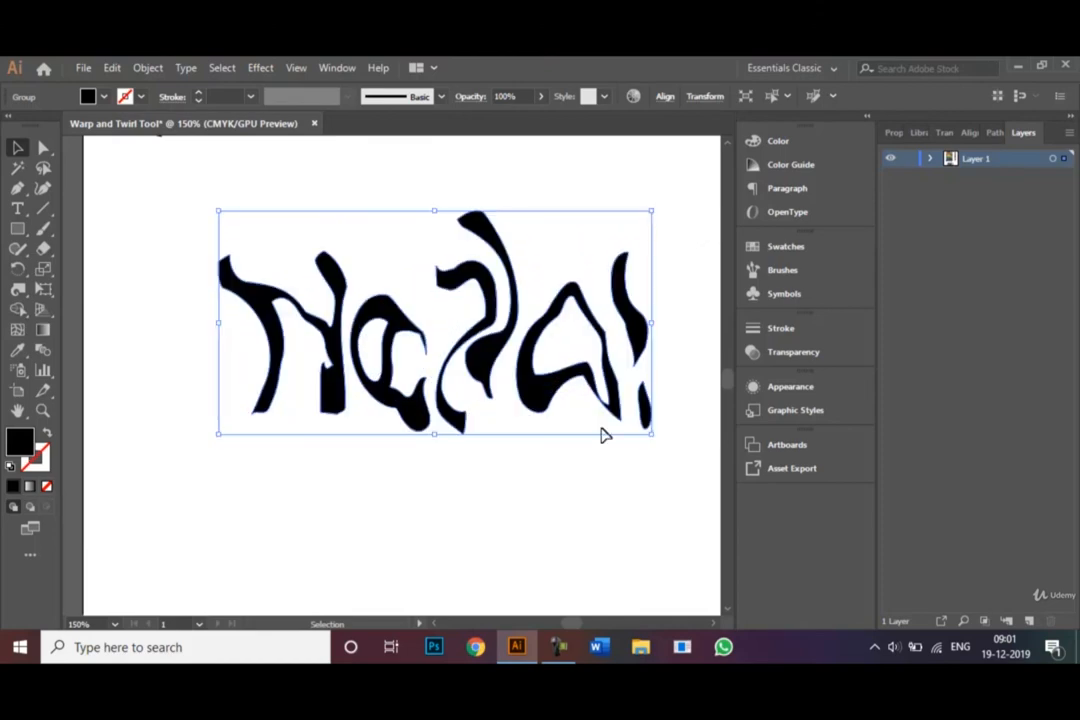
pyautogui.click(593, 503)
pyautogui.hotkey('ctrl', '0')
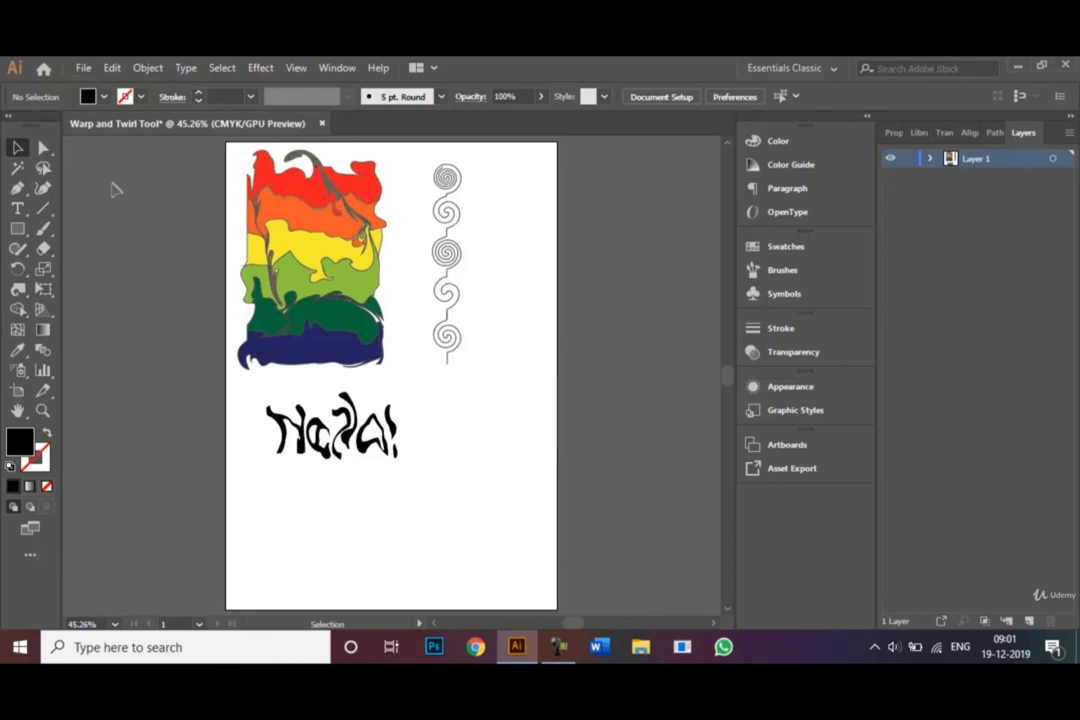
# Step: Review the Save As settings for an Adobe Illustrator (*.AI) file and close the dialog without saving
pyautogui.click(83, 67)
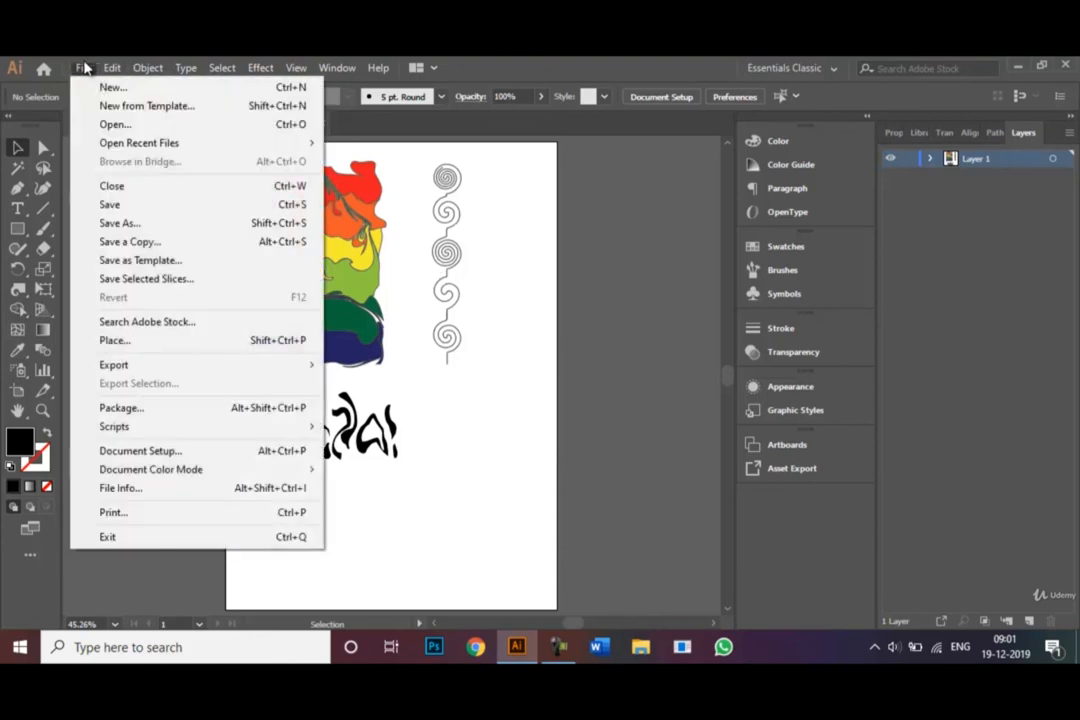
pyautogui.click(133, 222)
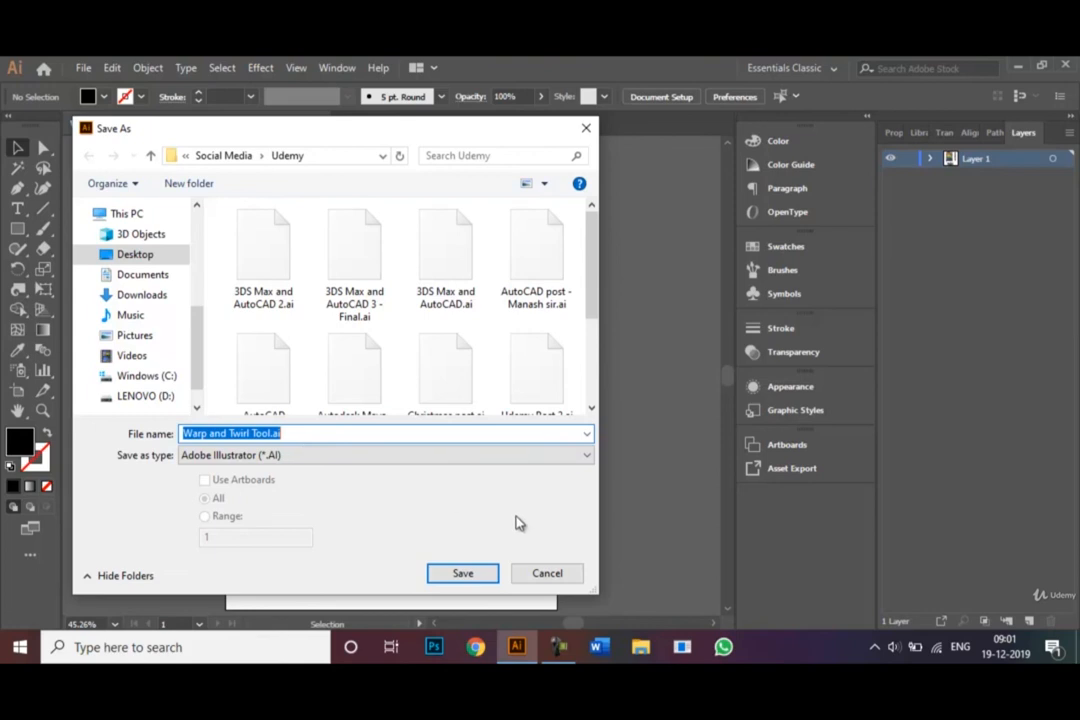
pyautogui.click(554, 573)
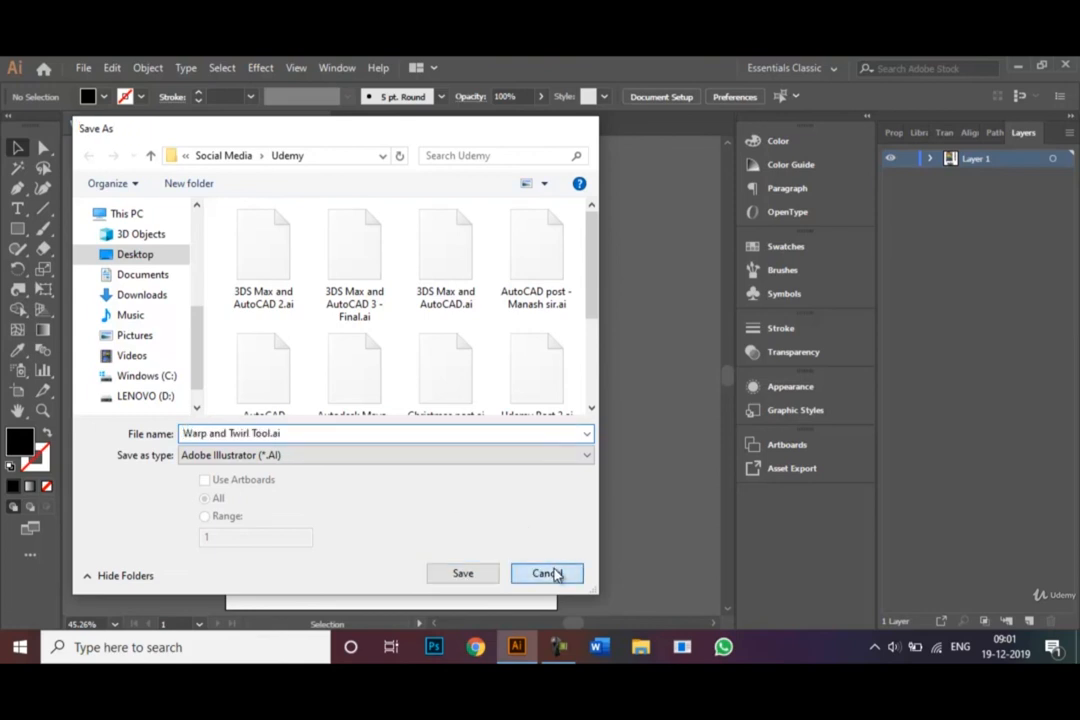
# Step: Examine the file formats offered by Export As, keep JPEG (*.JPG) chosen, and cancel the export
pyautogui.click(84, 70)
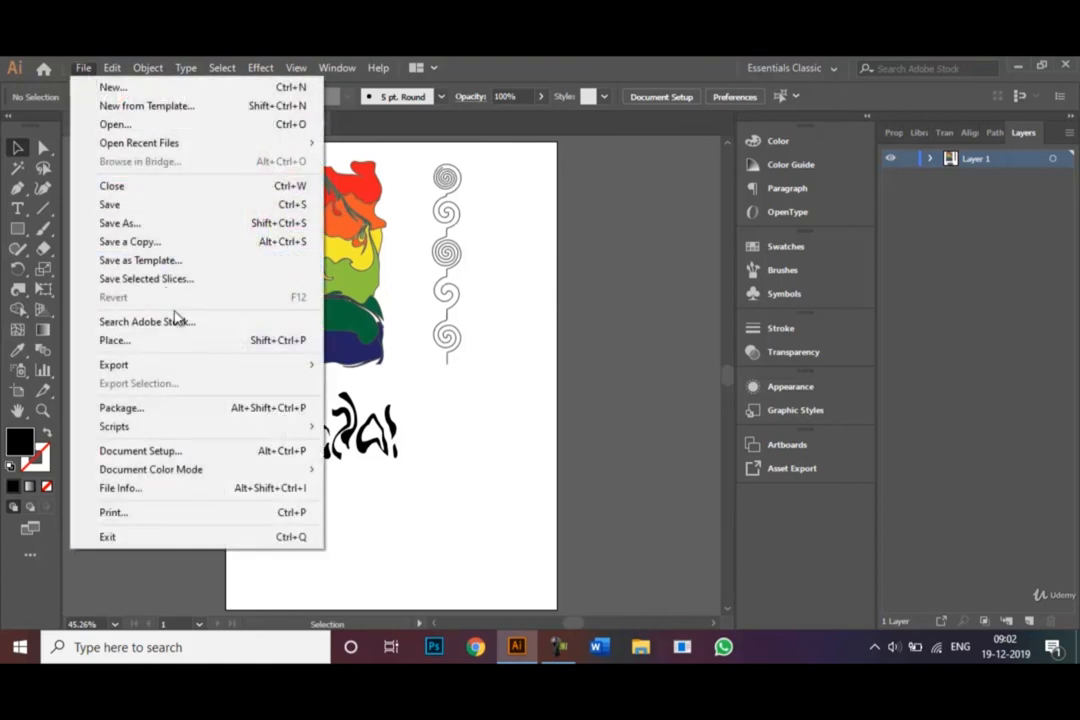
pyautogui.moveTo(207, 366)
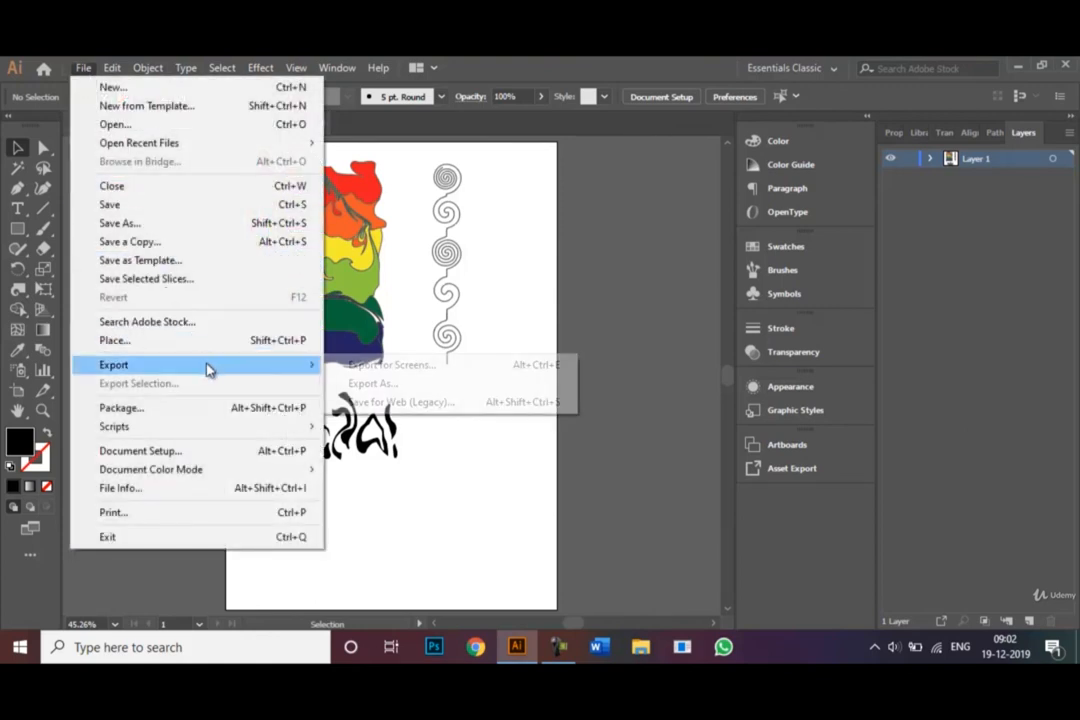
pyautogui.click(384, 387)
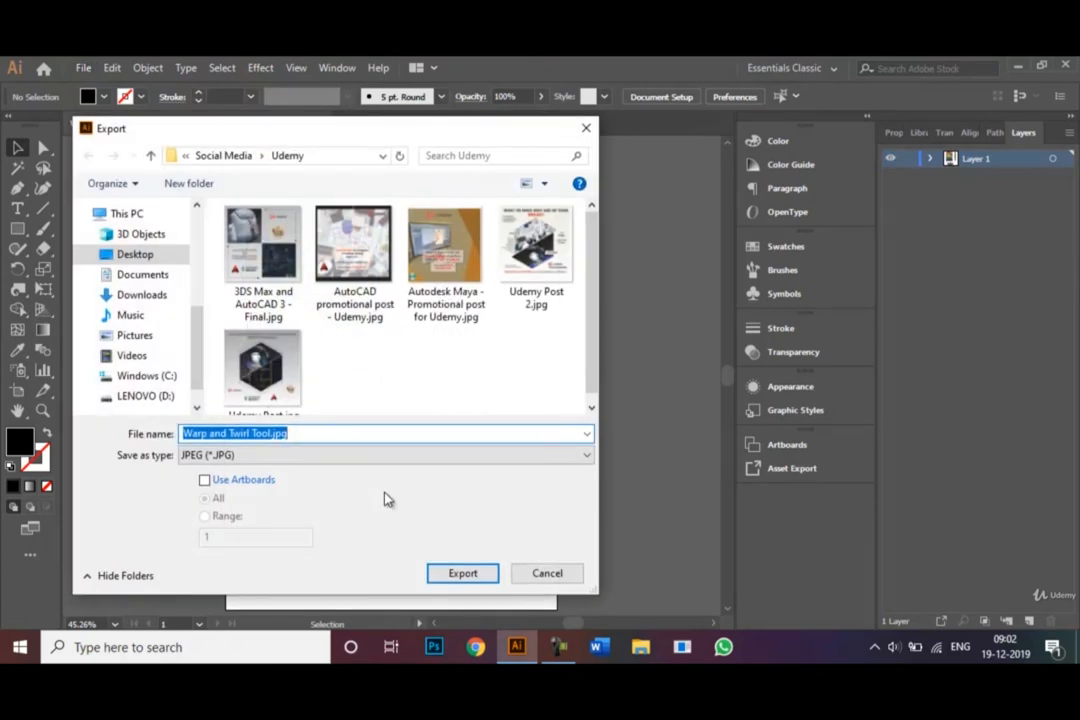
pyautogui.click(587, 456)
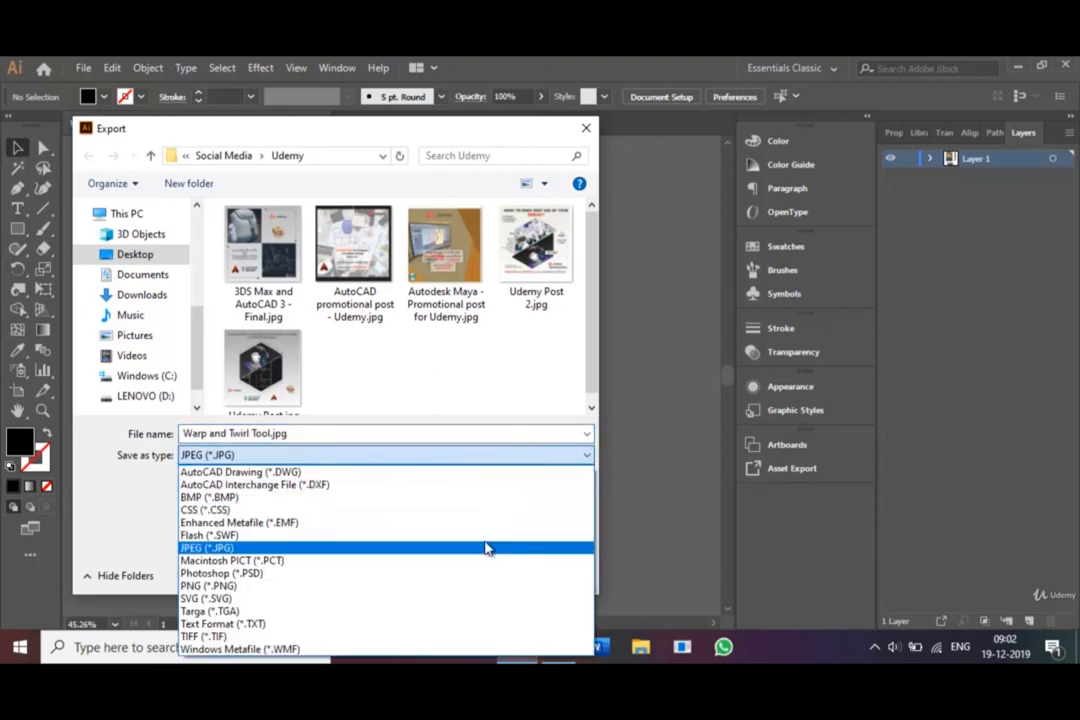
pyautogui.click(487, 550)
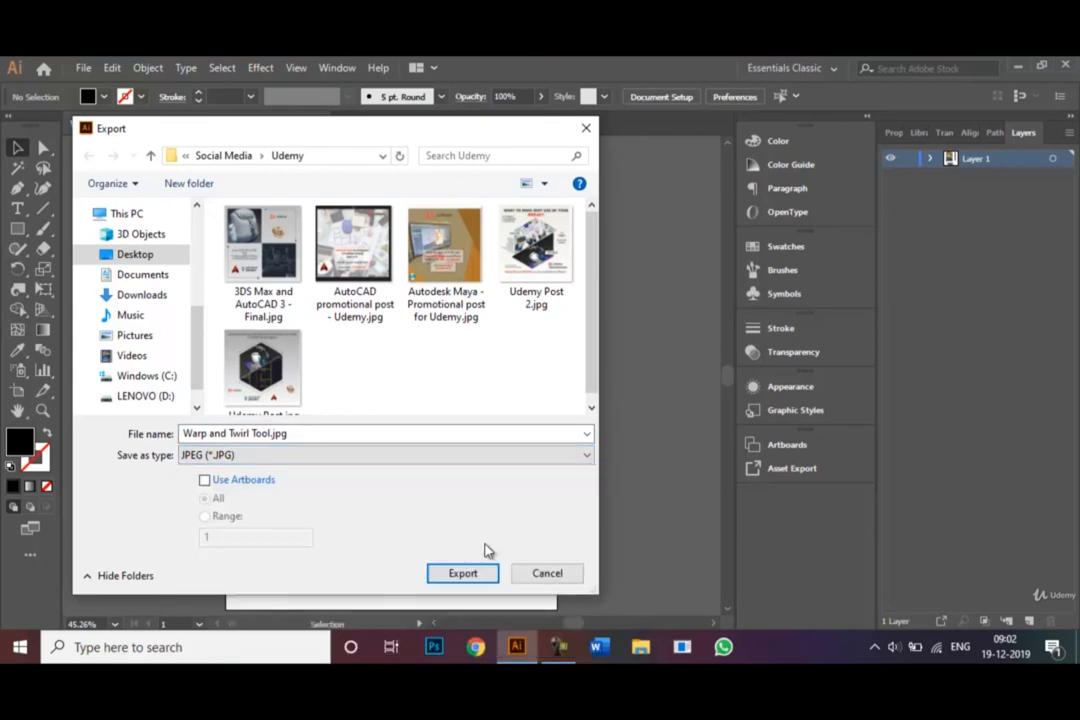
pyautogui.click(522, 580)
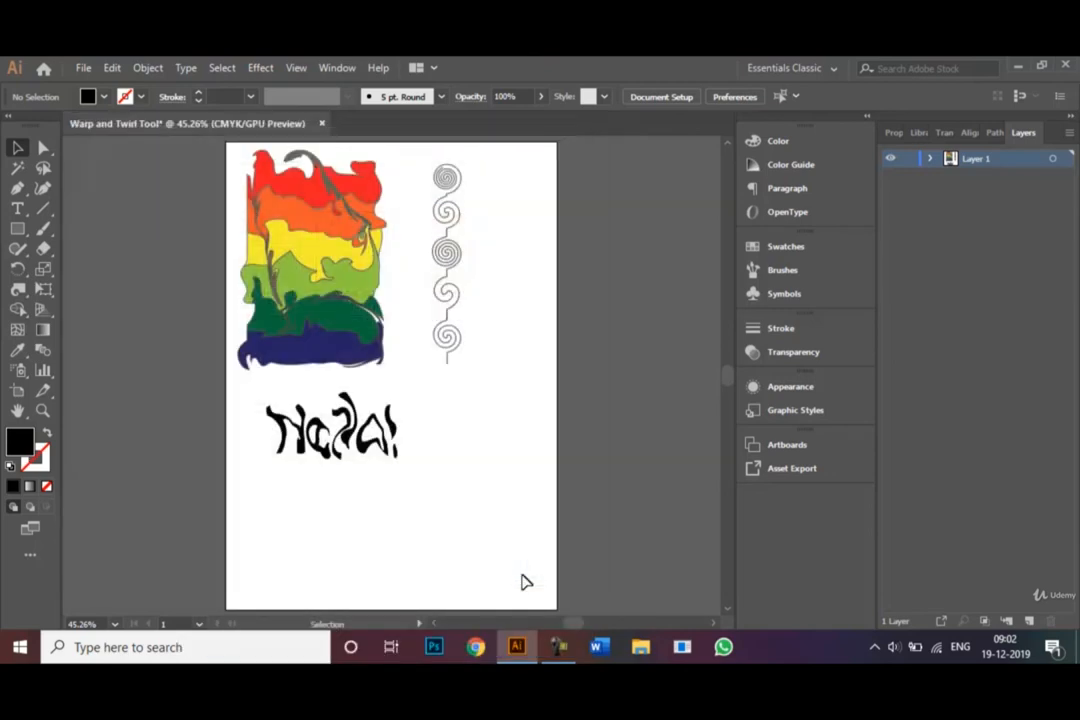